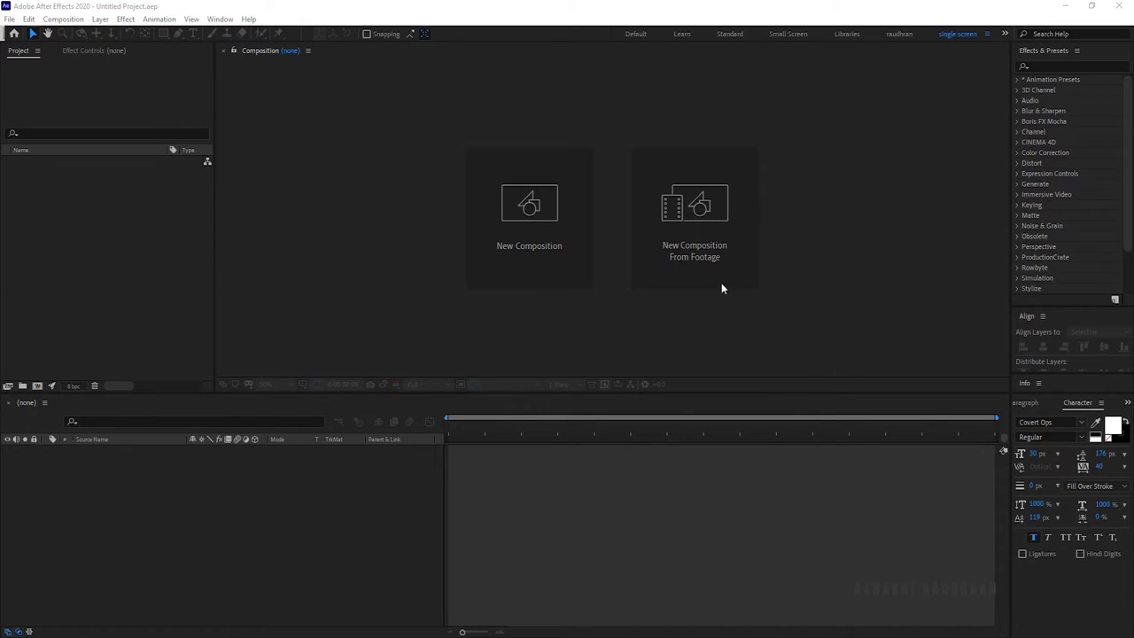
- Create a 1920×1080, 30 fps composition named tph with a duration of 0:00:06:00
click(563, 223)
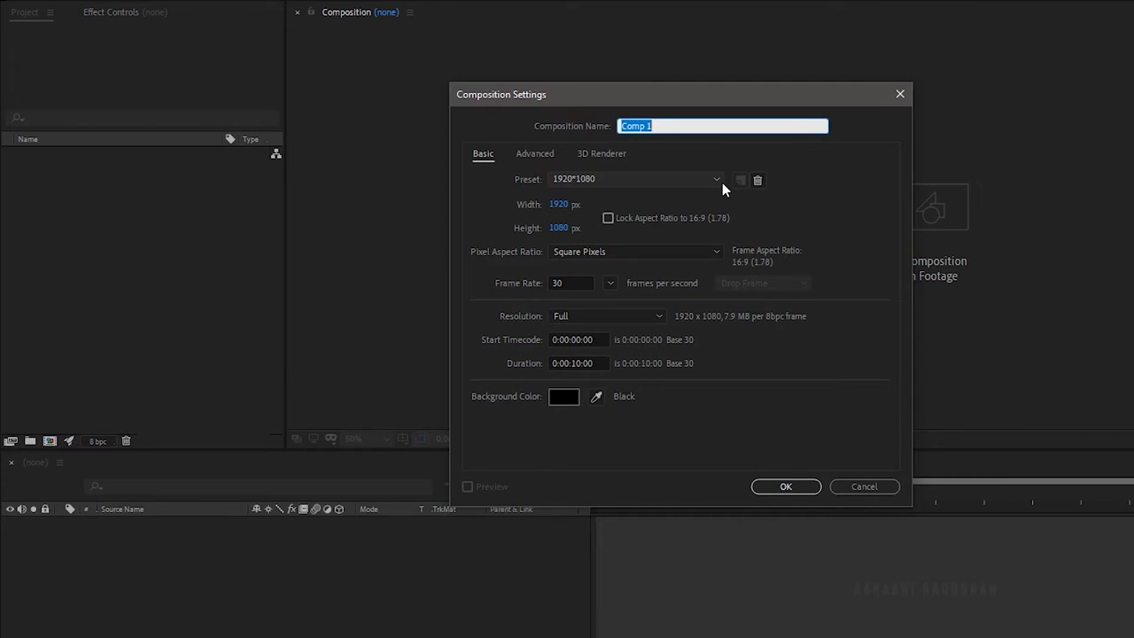
text(tph)
click(573, 363)
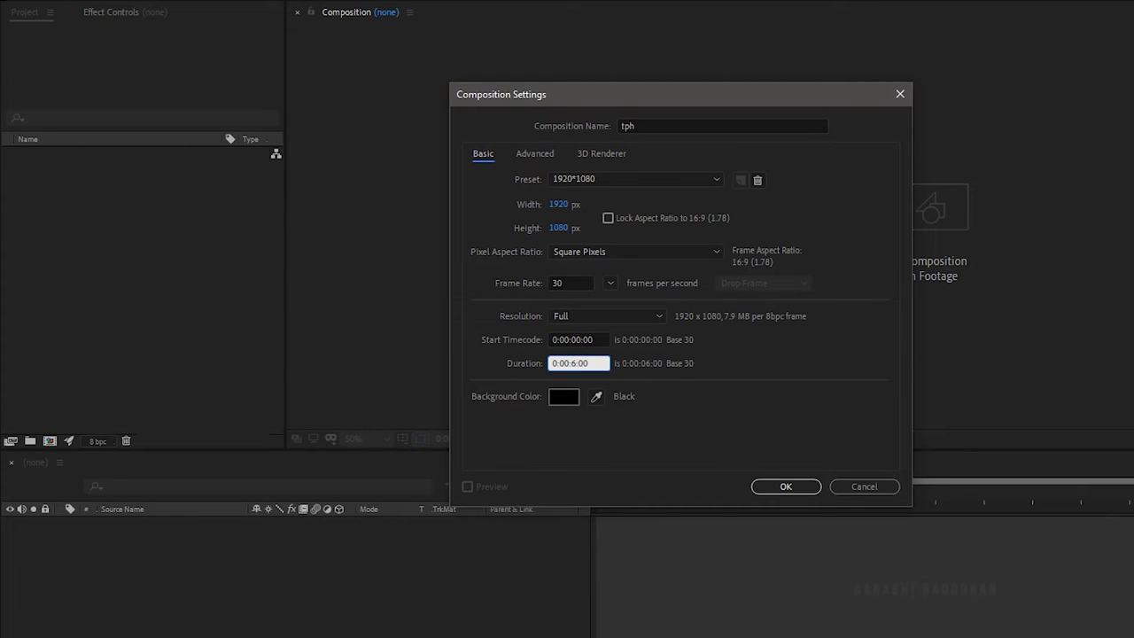
click(786, 486)
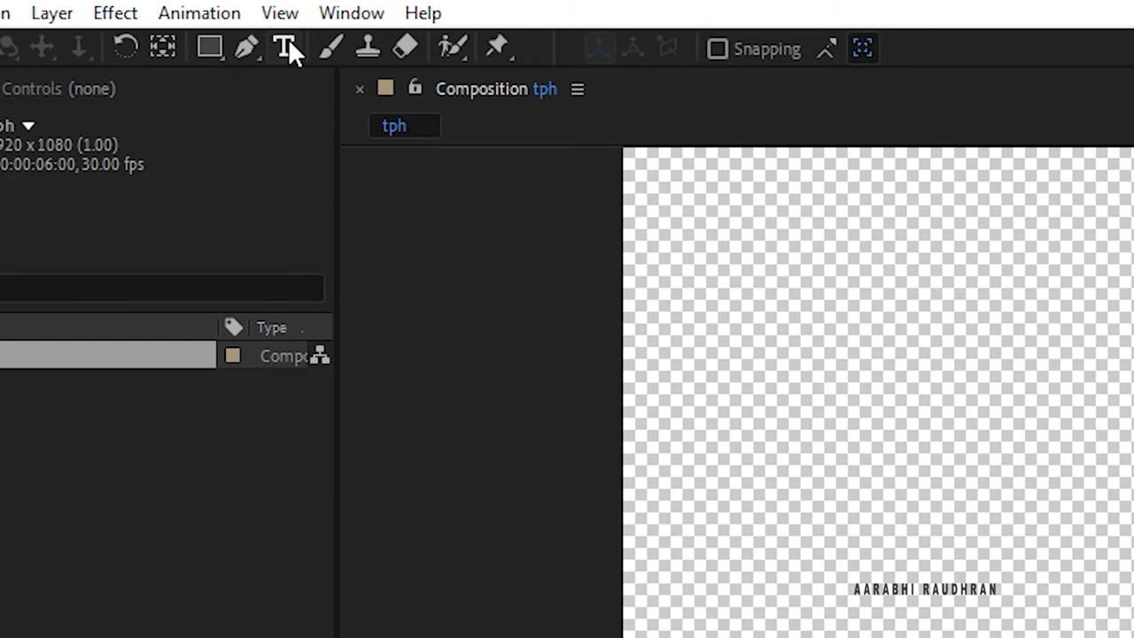
- Type white SHATTER text in the comp, hide the transparency grid, and centre it vertically
click(288, 43)
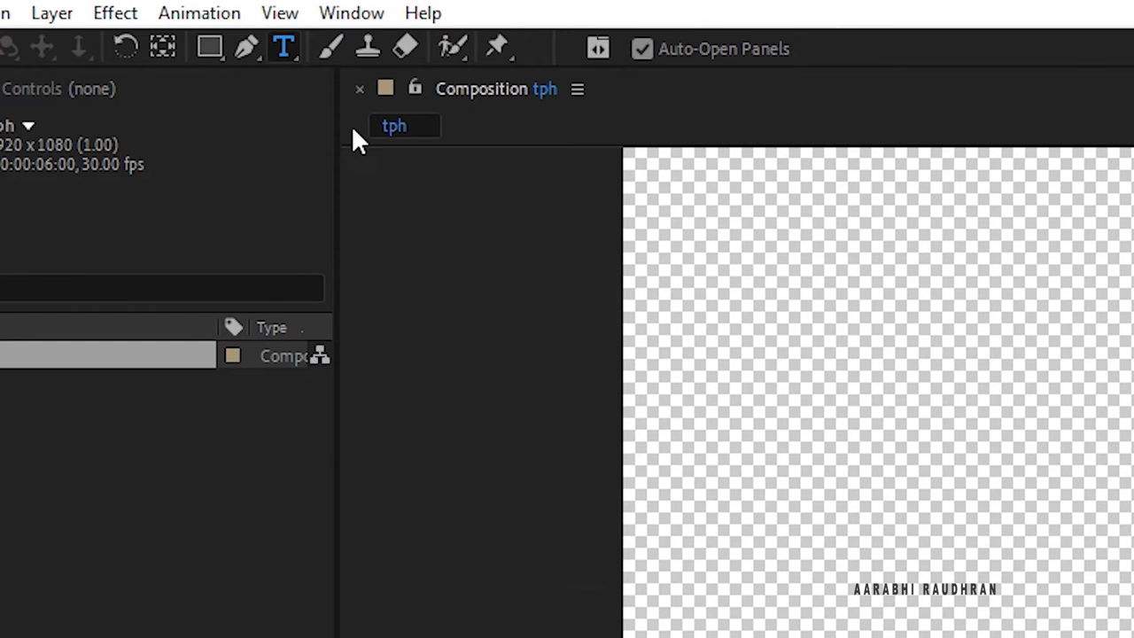
click(537, 191)
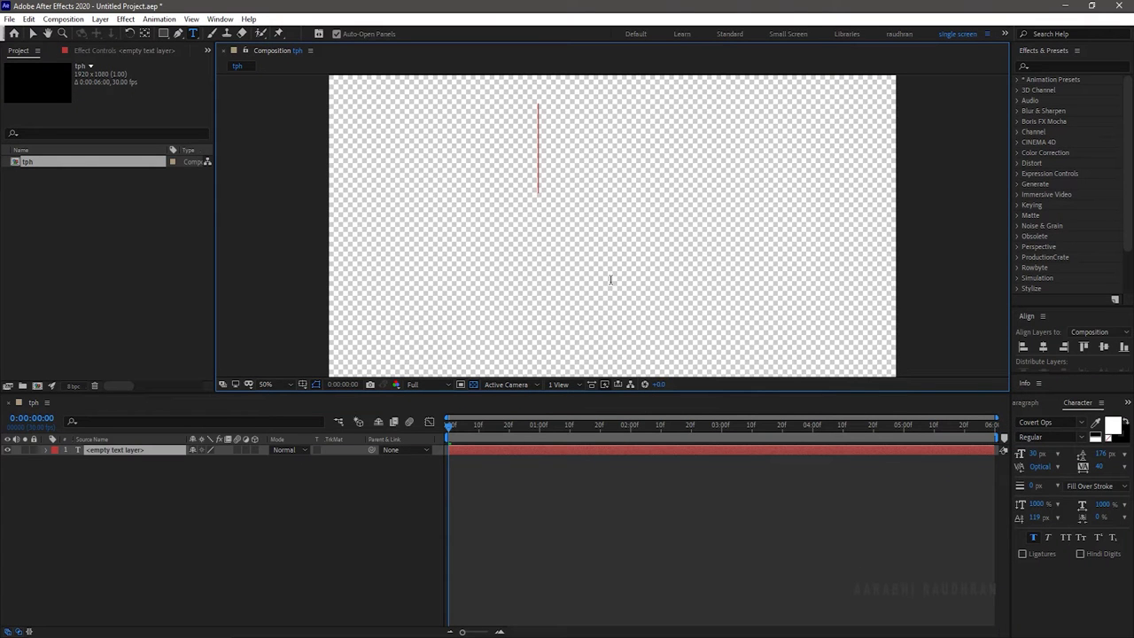
text(SHATTER)
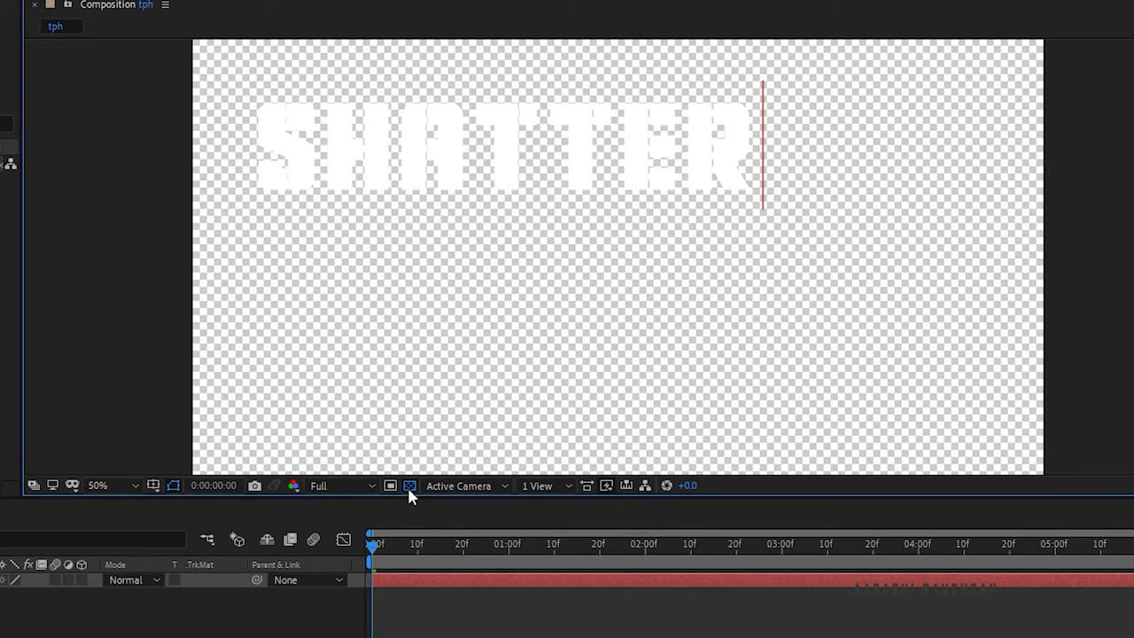
click(410, 489)
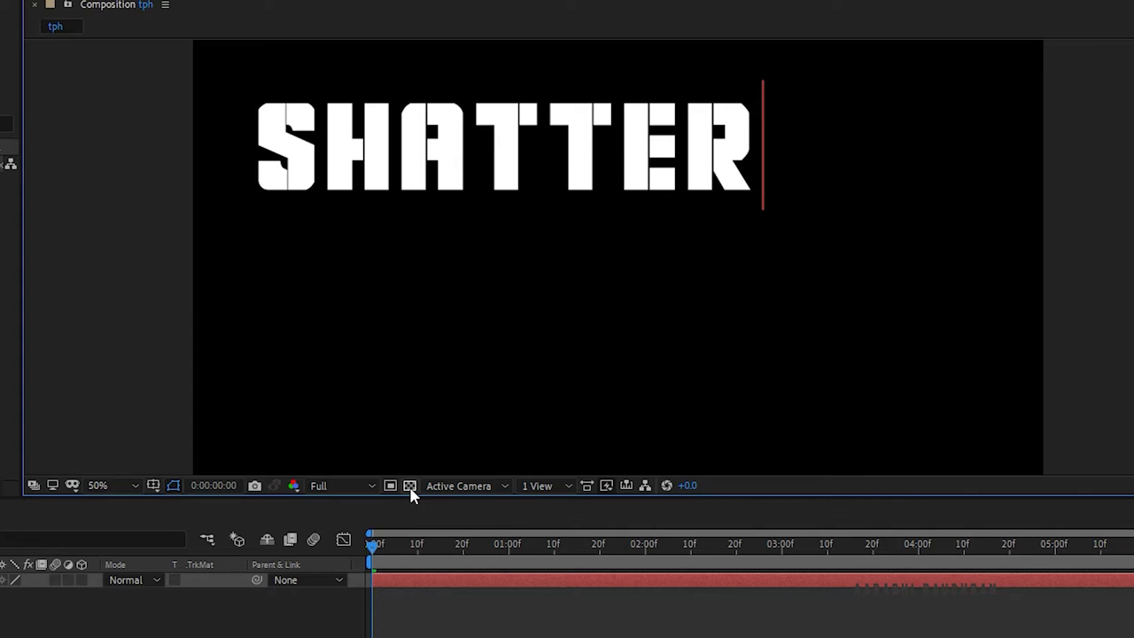
click(1057, 370)
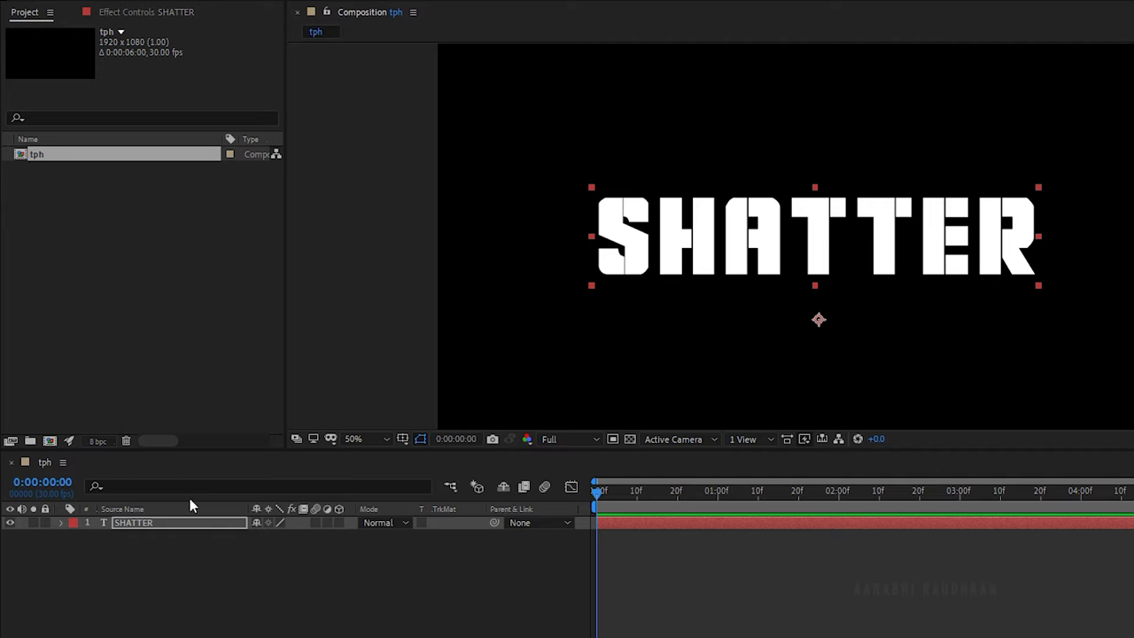
- Create a new composition named shatter and place the tph comp inside it
click(51, 439)
text(shatter)
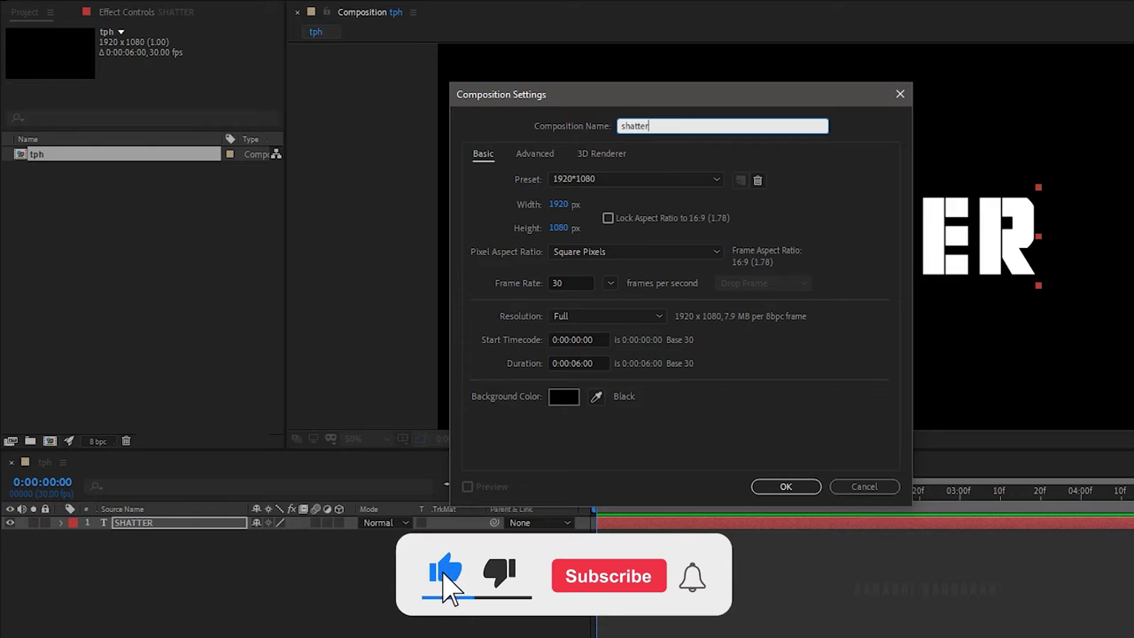
click(811, 491)
drag(40, 170, 155, 550)
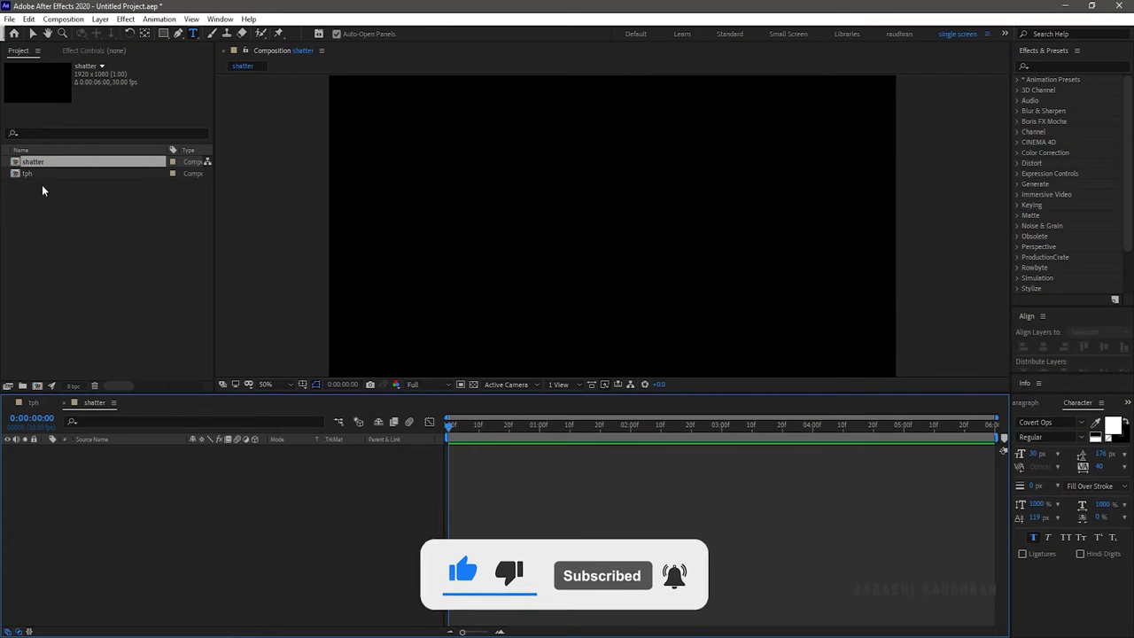
- Apply the Shatter effect from Effects & Presets to the tph layer
click(1053, 66)
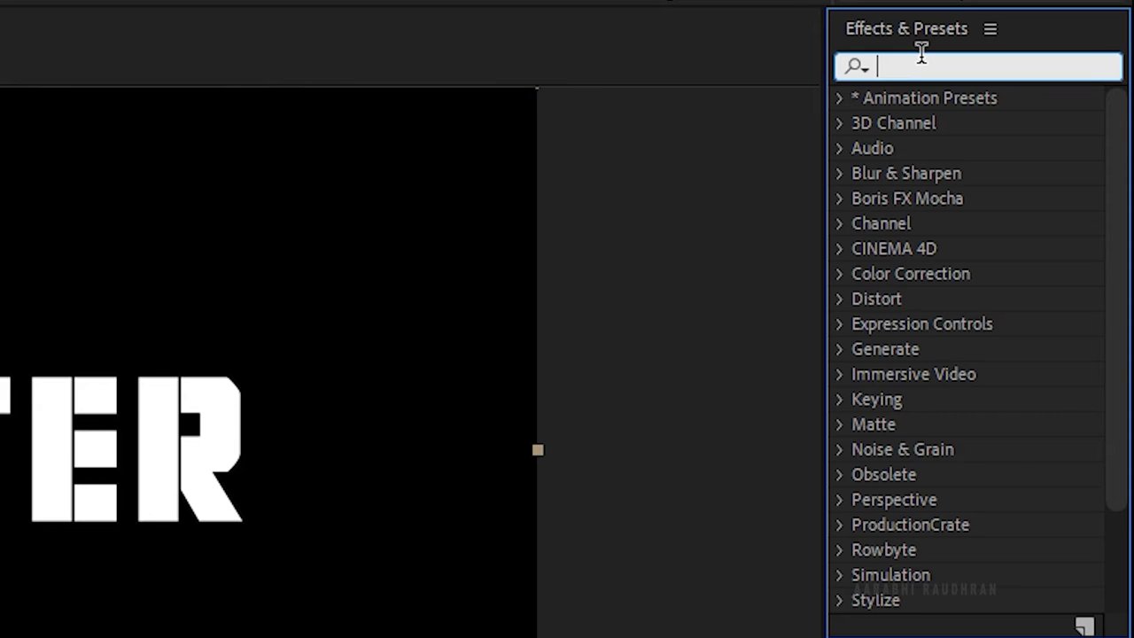
text(shatter)
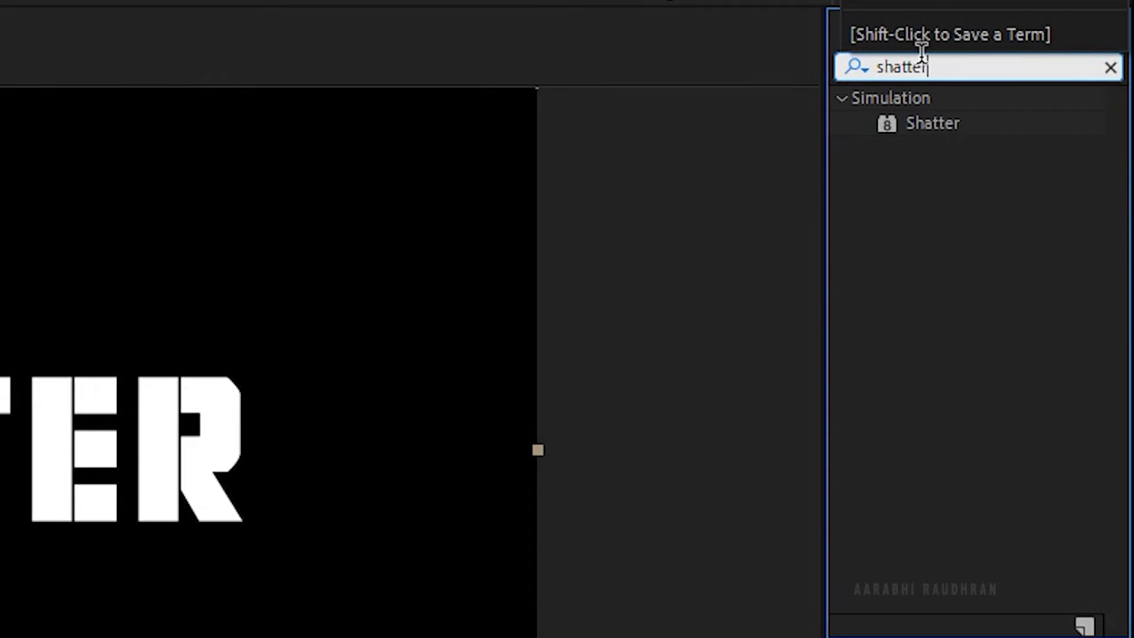
drag(933, 129, 0, 637)
drag(147, 443, 135, 457)
- Switch Shatter's view to Rendered and set its shape pattern to Glass
click(157, 94)
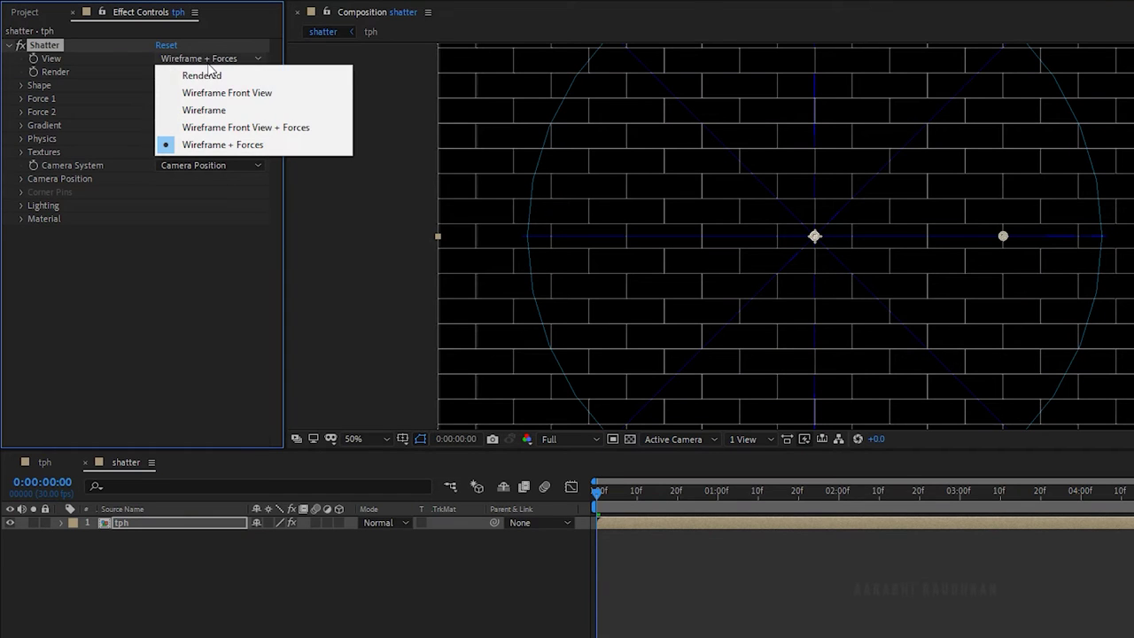
click(206, 75)
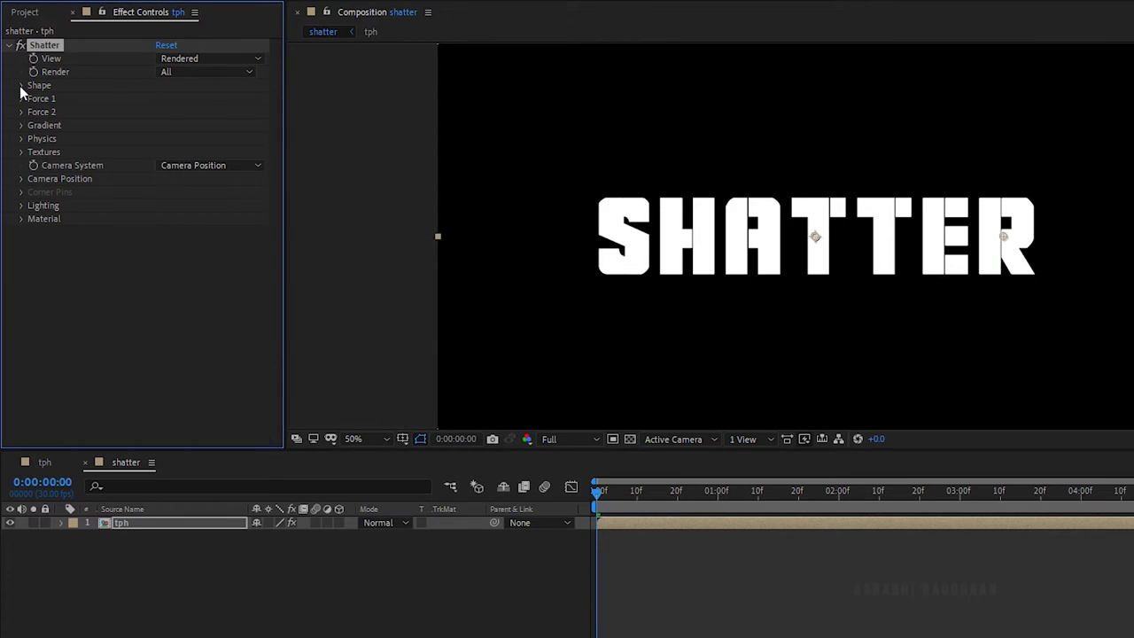
click(21, 86)
click(177, 100)
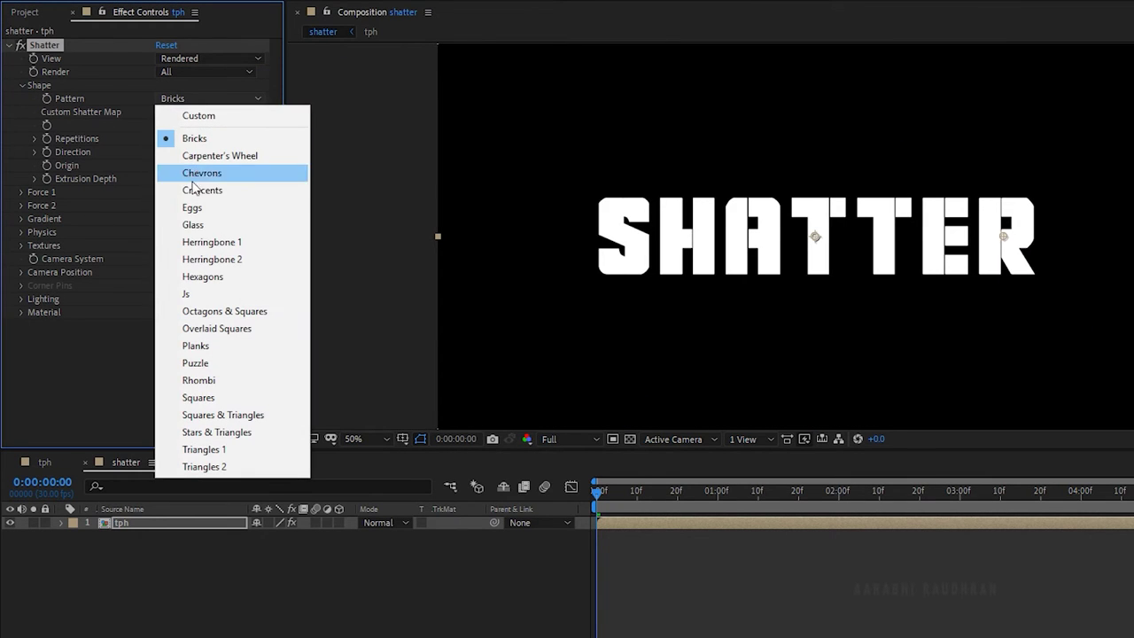
click(199, 228)
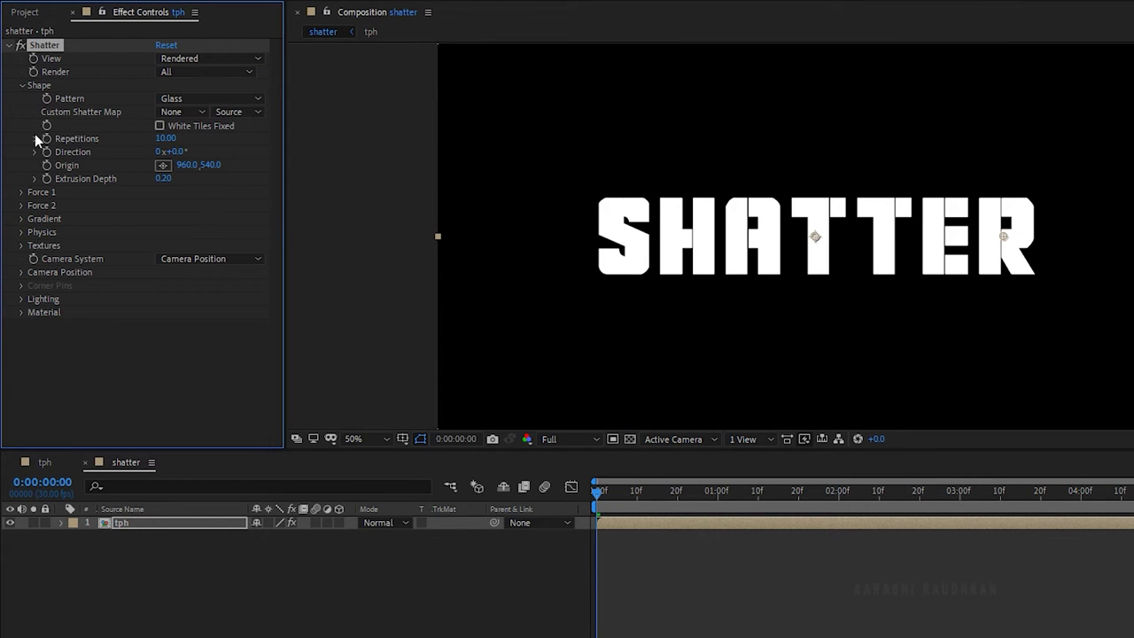
- Set Shatter Repetitions to 30 and Extrusion Depth to 0.30
click(168, 139)
text(30)
click(164, 178)
text(30)
key(Return)
- Set both Force 1 and Force 2 Strength to 2.00
click(21, 193)
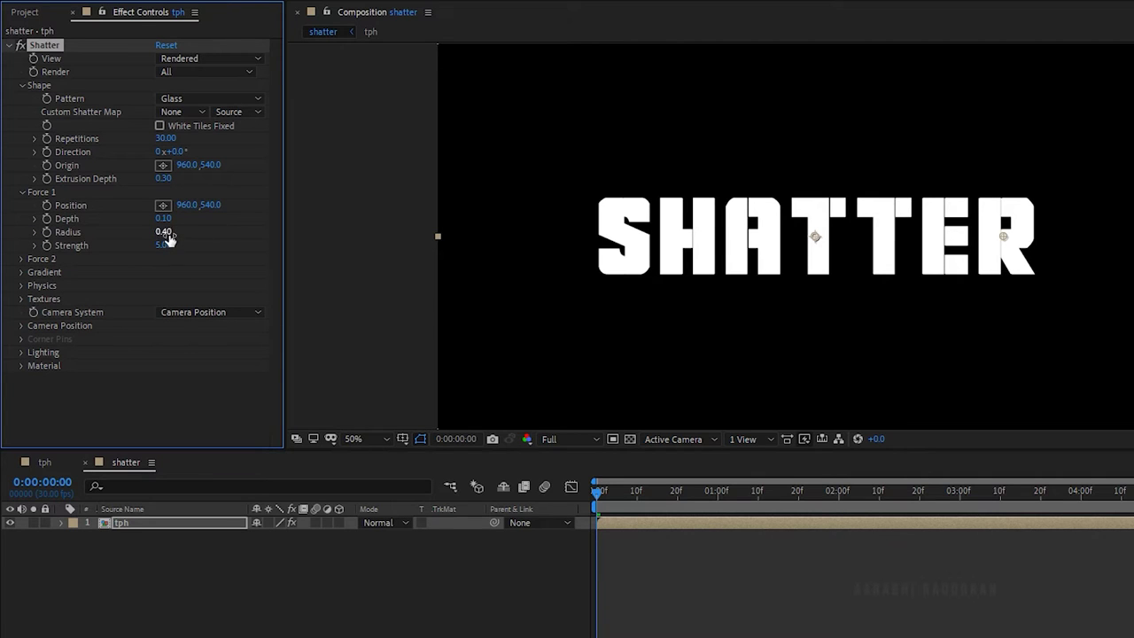
click(164, 246)
click(21, 260)
click(163, 312)
text(2)
key(Return)
- Preview at frame 3, then set Shatter Physics Viscosity 0.80, Mass Variance 80% and Gravity 0
click(618, 503)
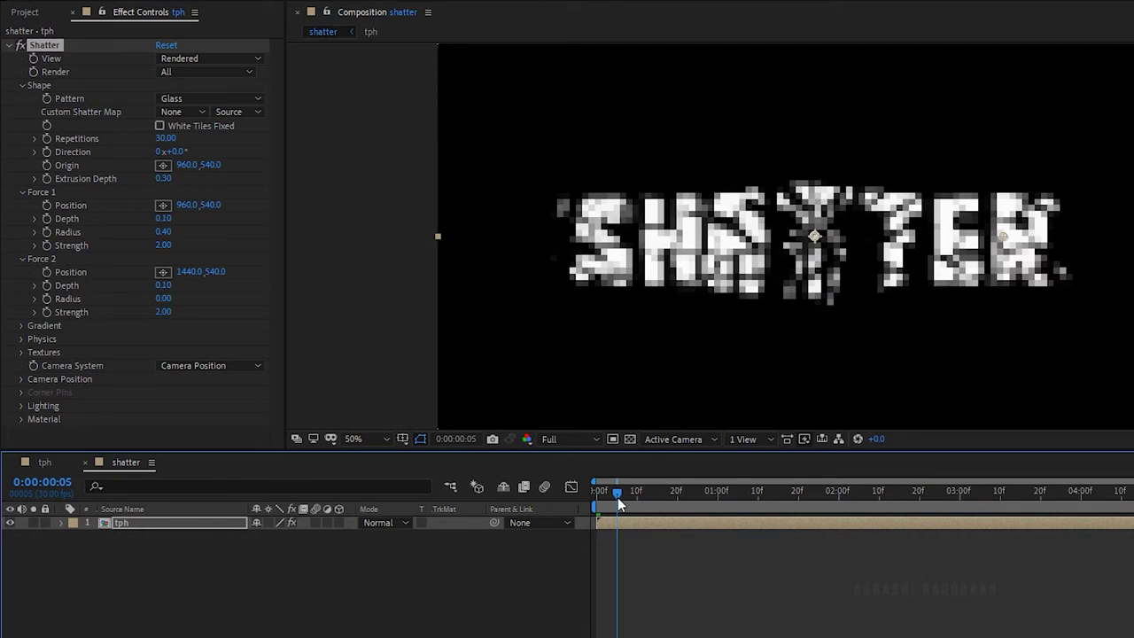
drag(618, 503, 610, 503)
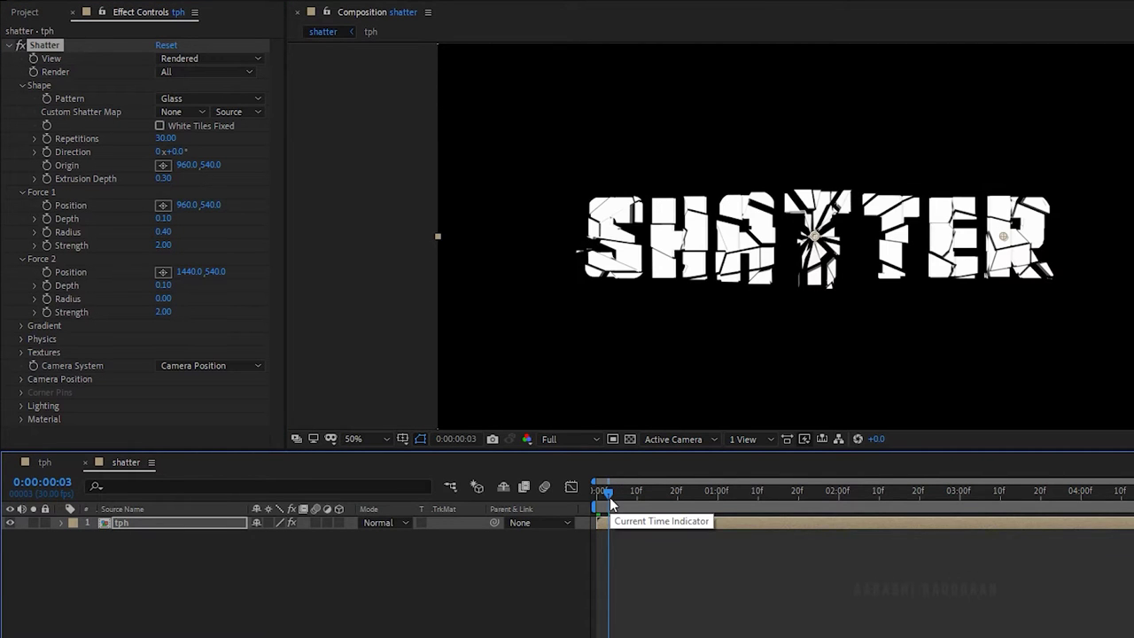
click(22, 339)
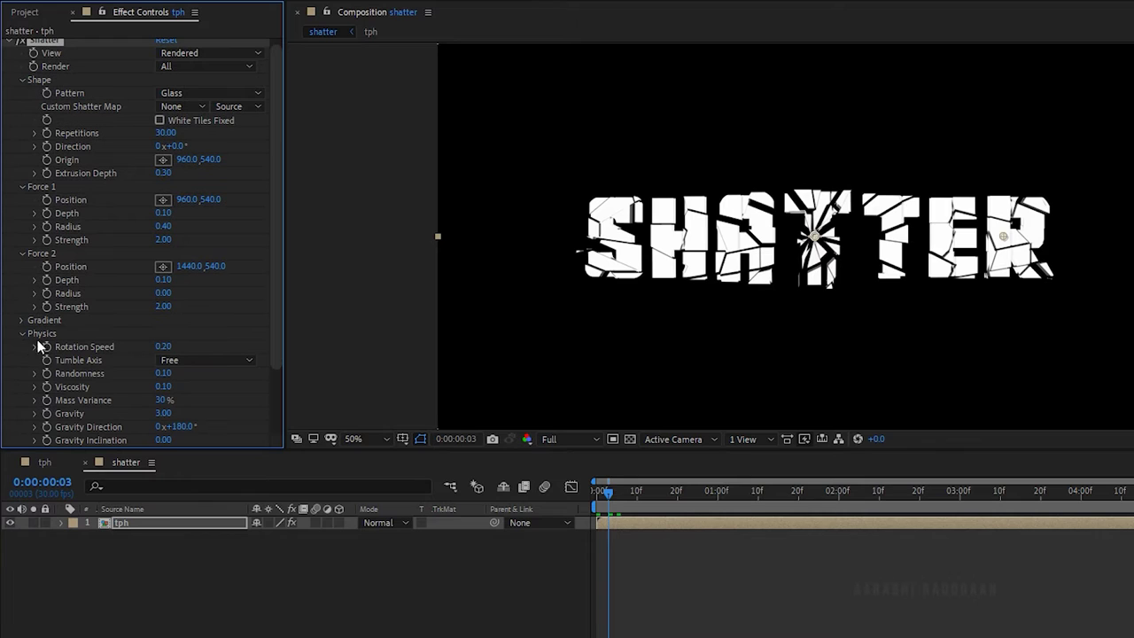
drag(280, 359, 273, 397)
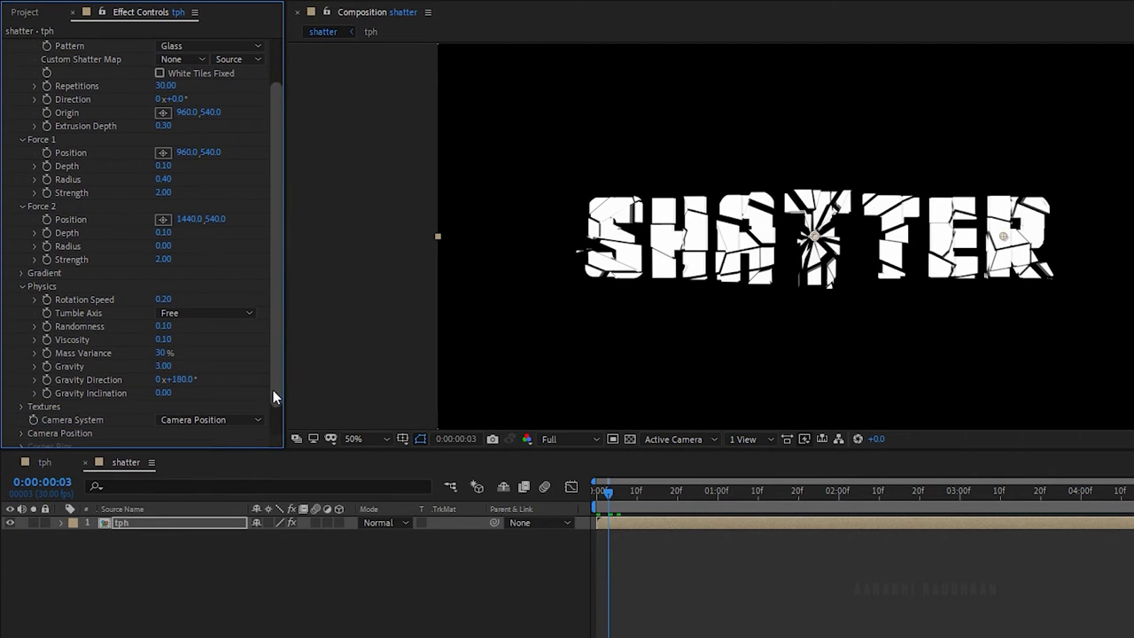
click(164, 340)
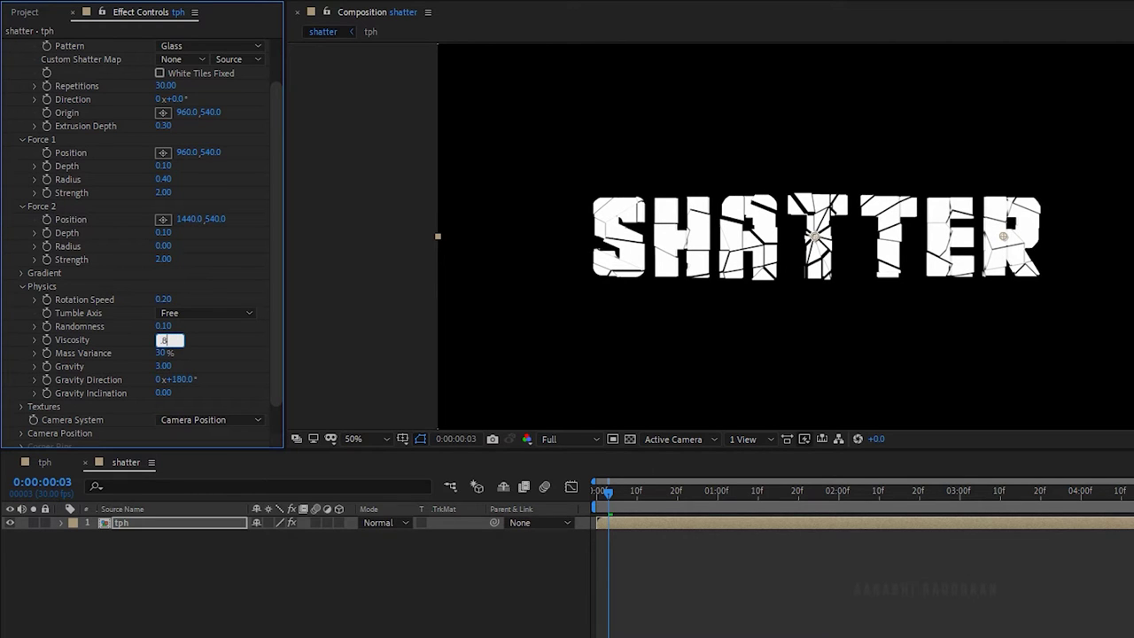
text(.8)
click(161, 353)
text(80)
key(Return)
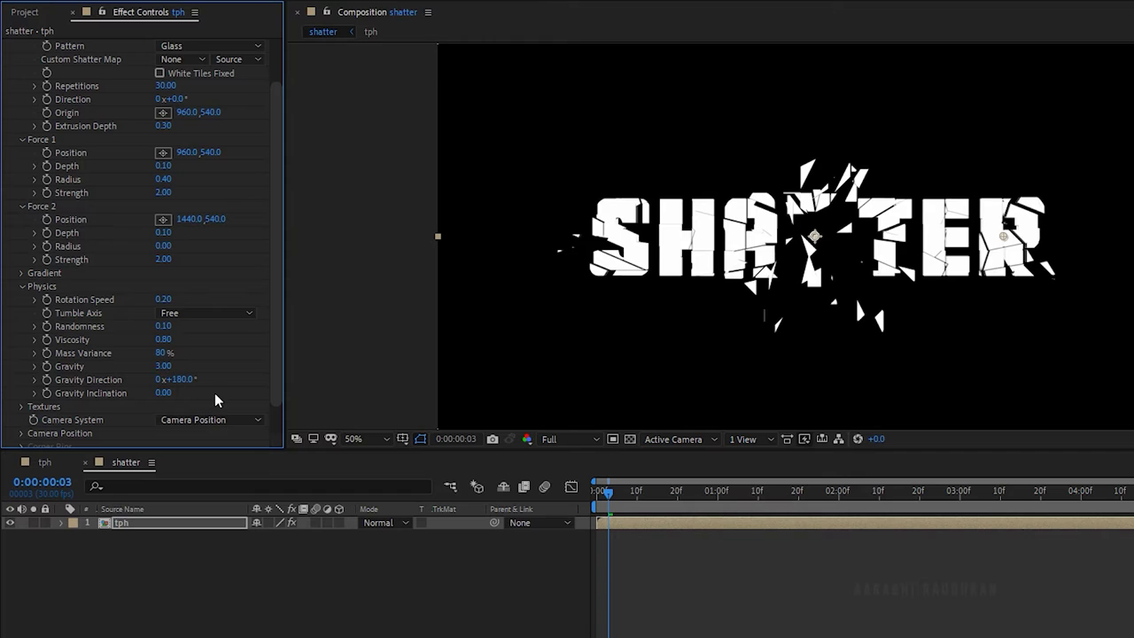
click(163, 366)
key(Return)
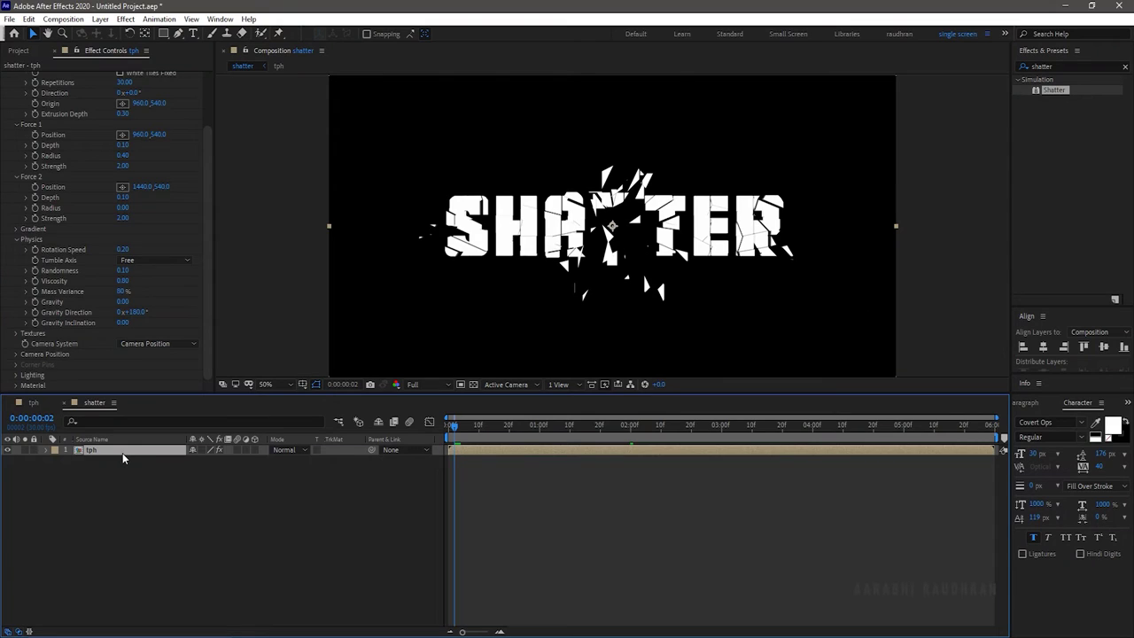
- Duplicate the tph layer and add Tint to it, mapping white to black
key(ctrl+d)
click(1050, 67)
text(filltint)
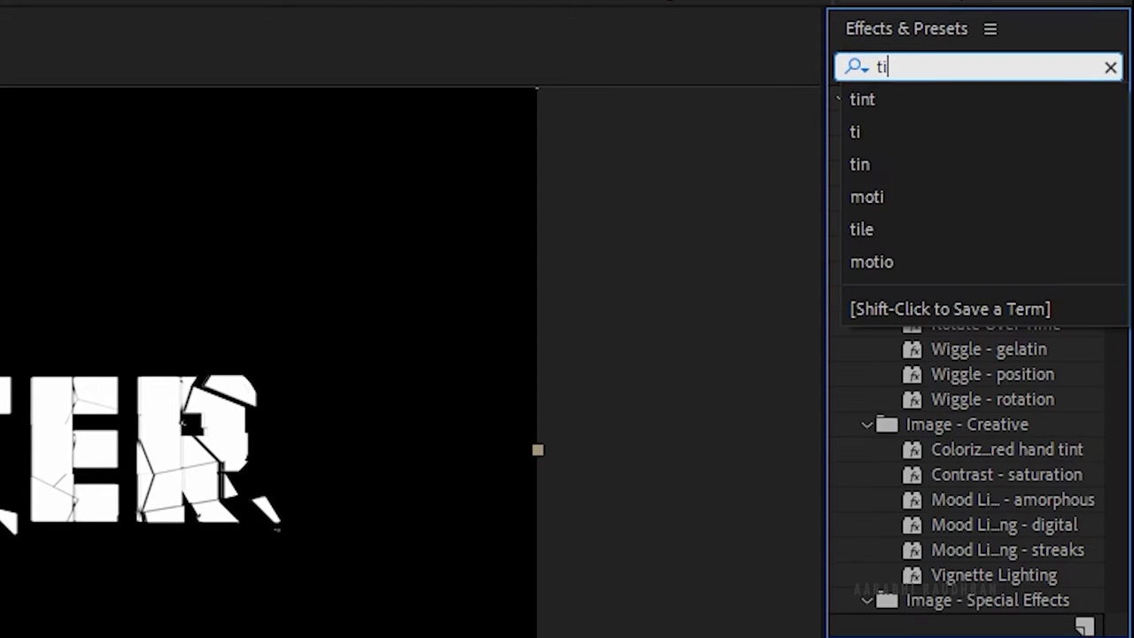
drag(946, 198, 169, 458)
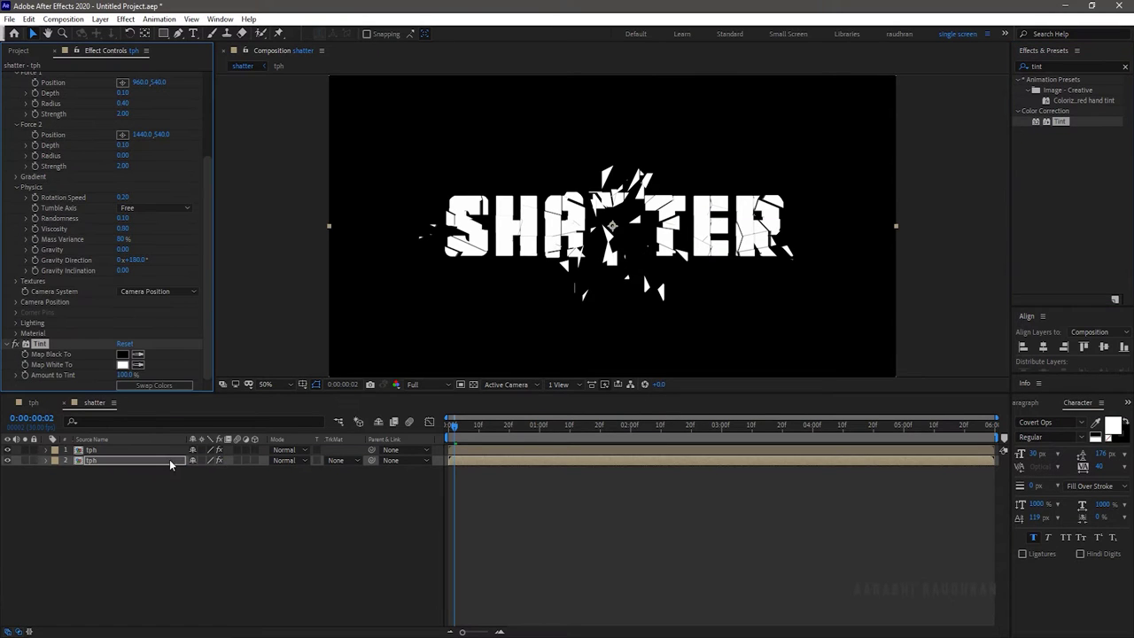
click(122, 364)
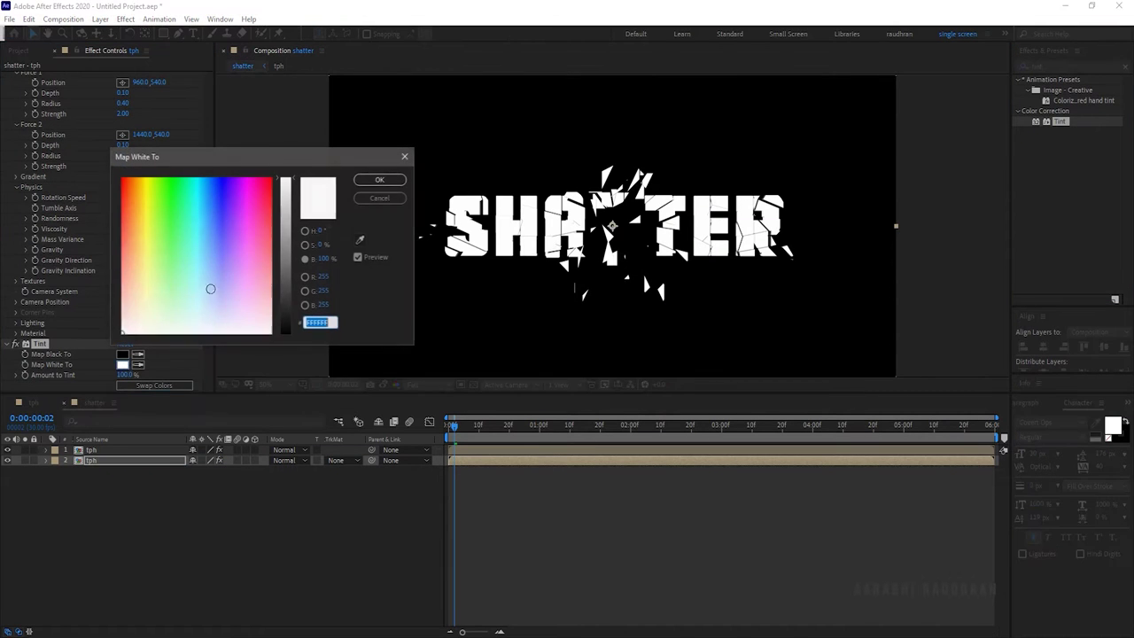
drag(291, 230, 290, 334)
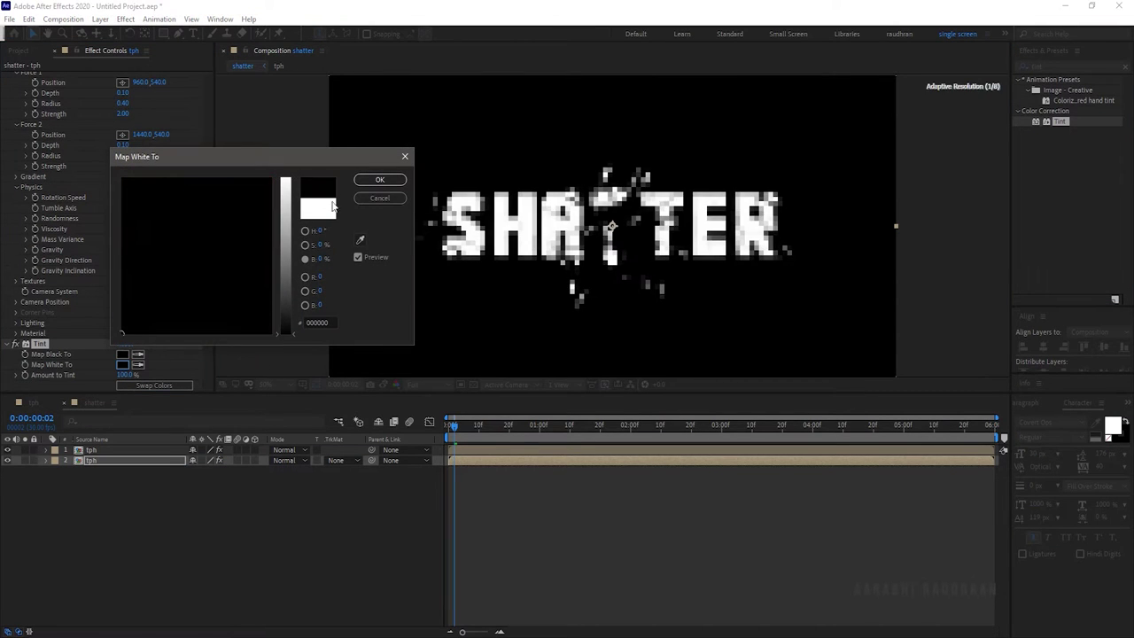
click(372, 180)
- Apply CC Radial Fast Blur to the text layer and show the transparency grid
click(1059, 67)
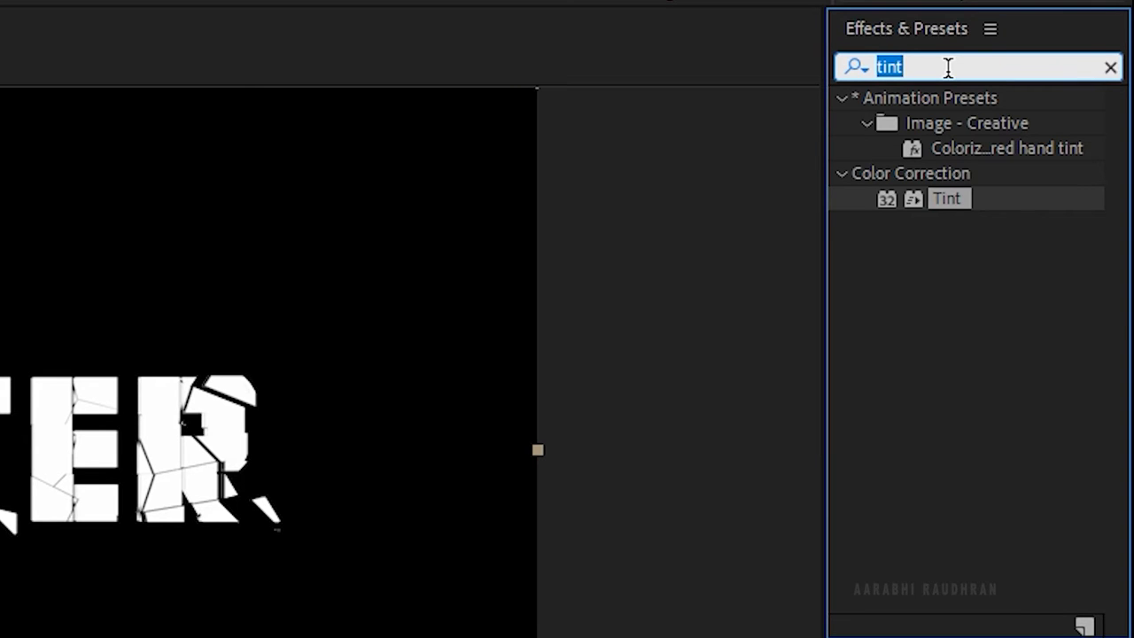
text(radial)
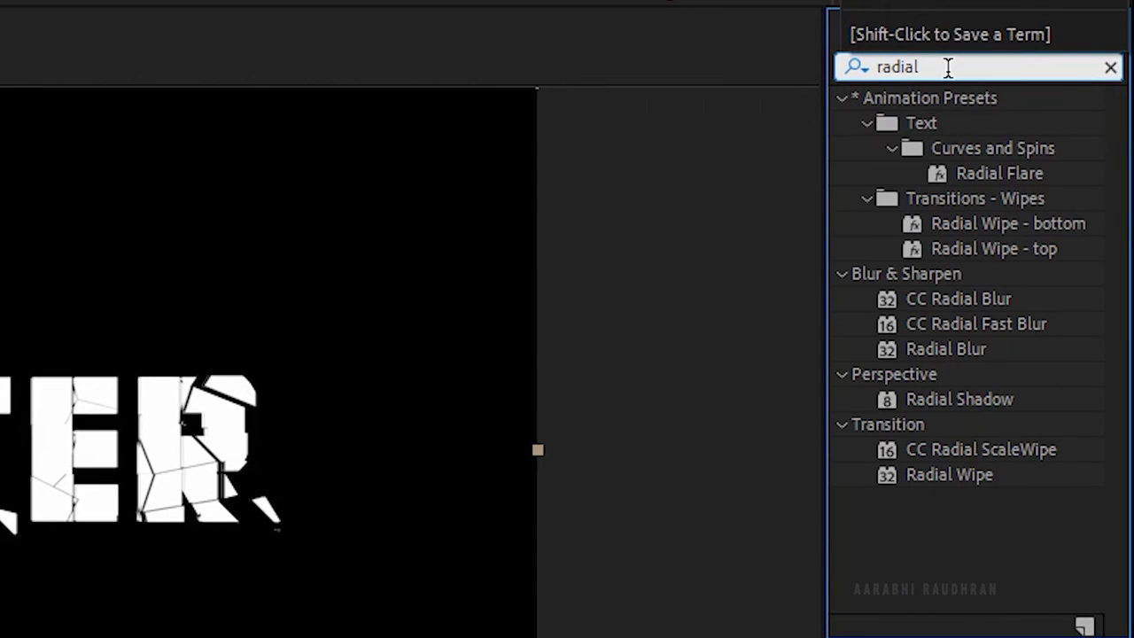
double_click(997, 325)
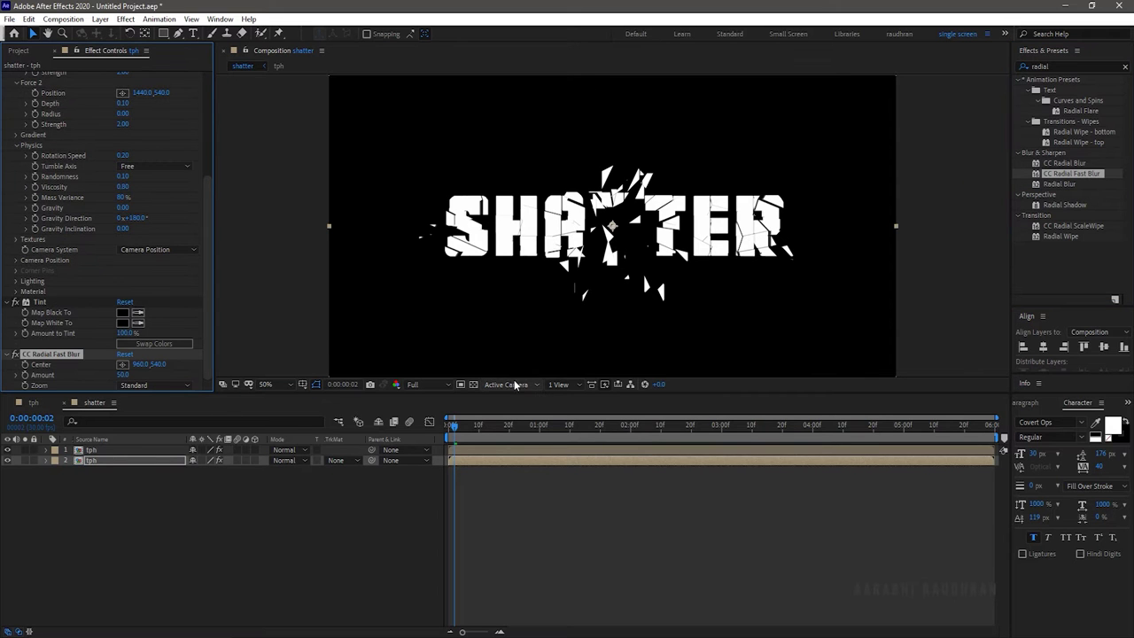
click(473, 384)
click(1042, 67)
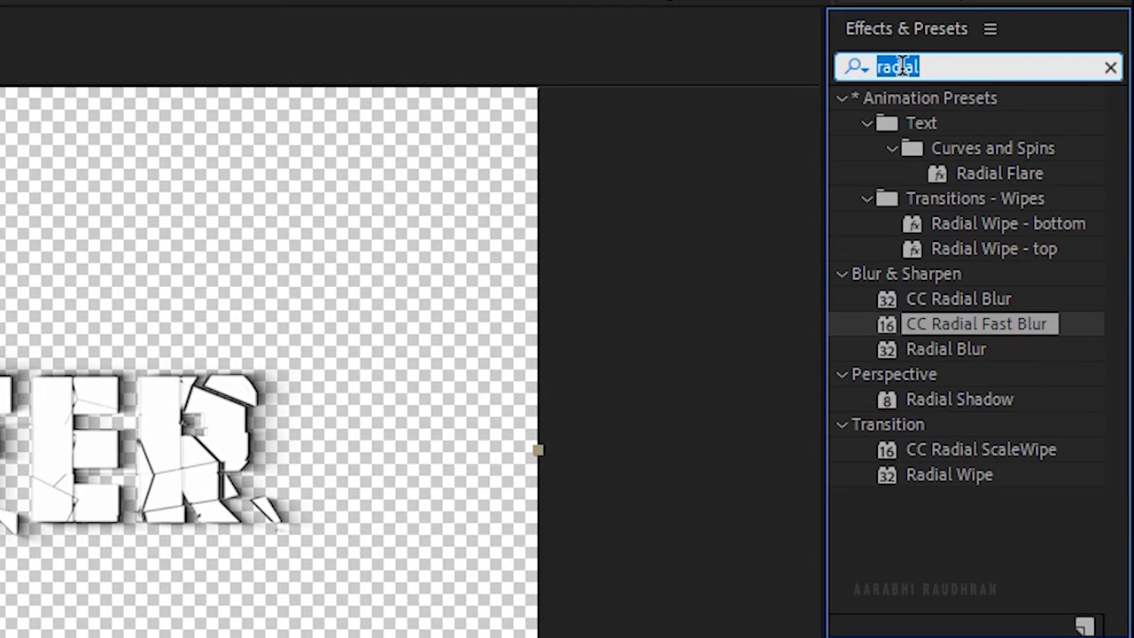
- Add a Drop Shadow effect to the lower tph text layer
text(dro)
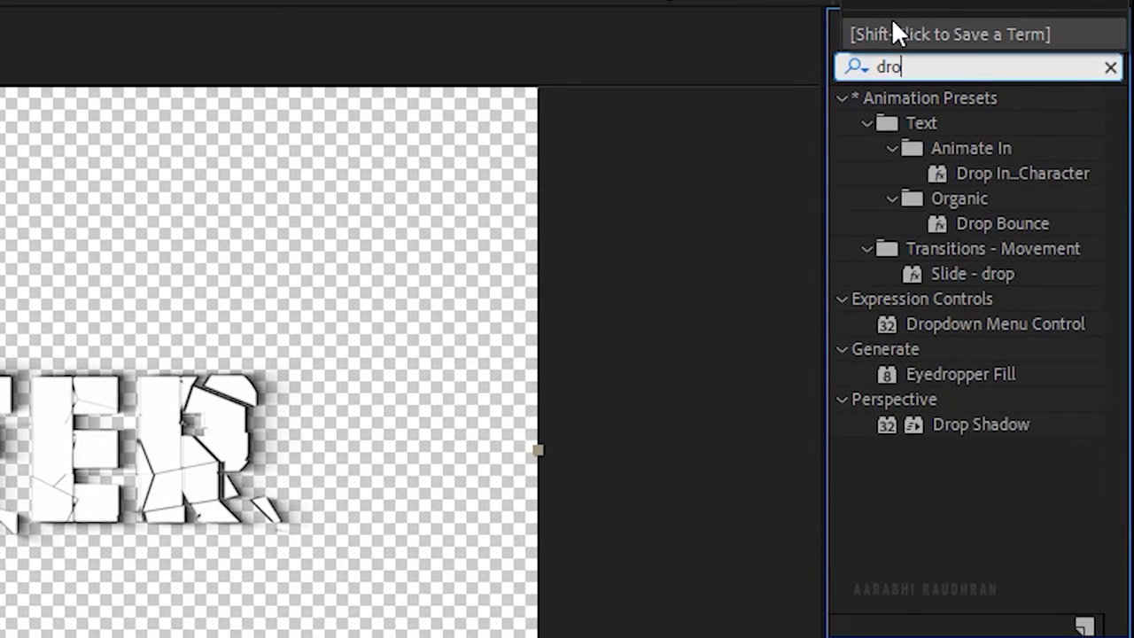
drag(974, 424, 129, 461)
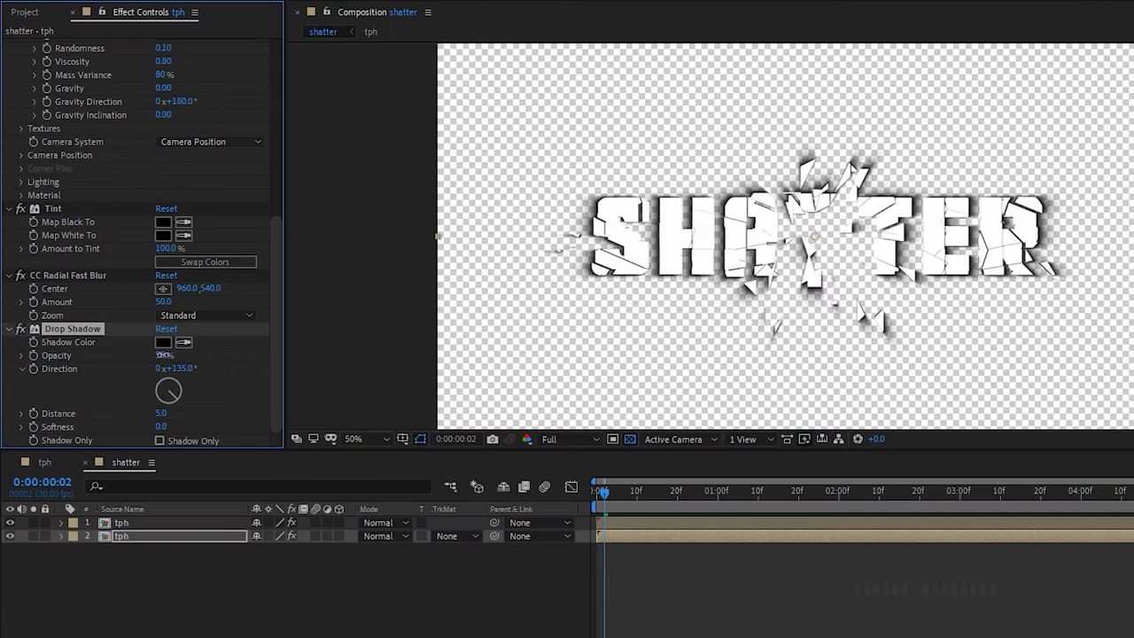
drag(125, 415, 197, 414)
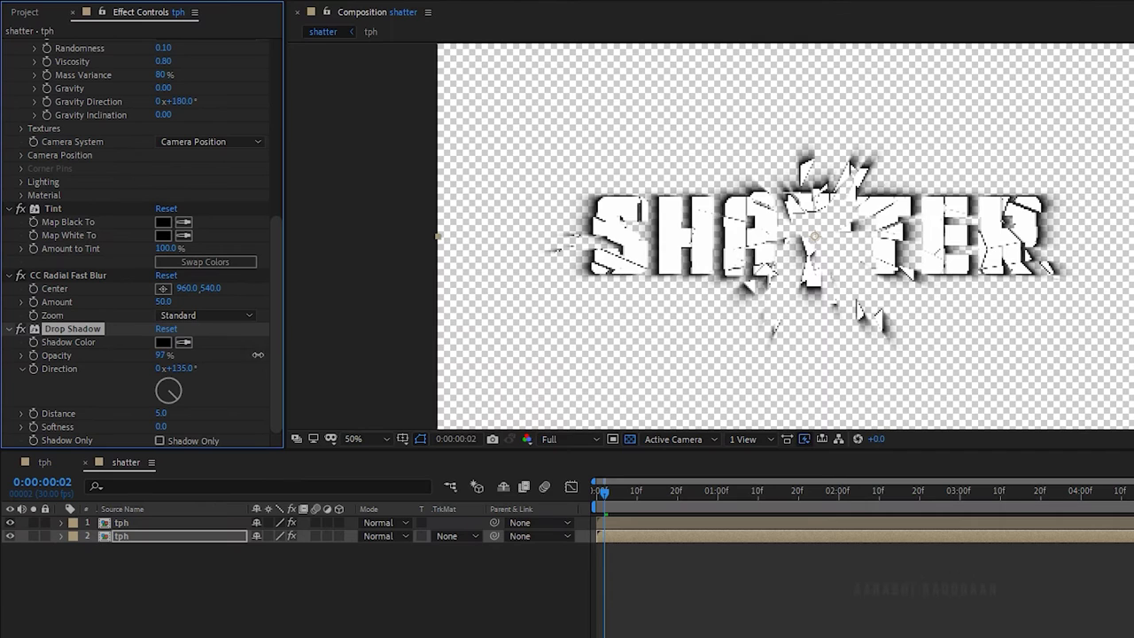
- Add Bevel Alpha to the top text layer with Edge Thickness 5, keeping light intensity 0.4
click(980, 62)
text(bevel)
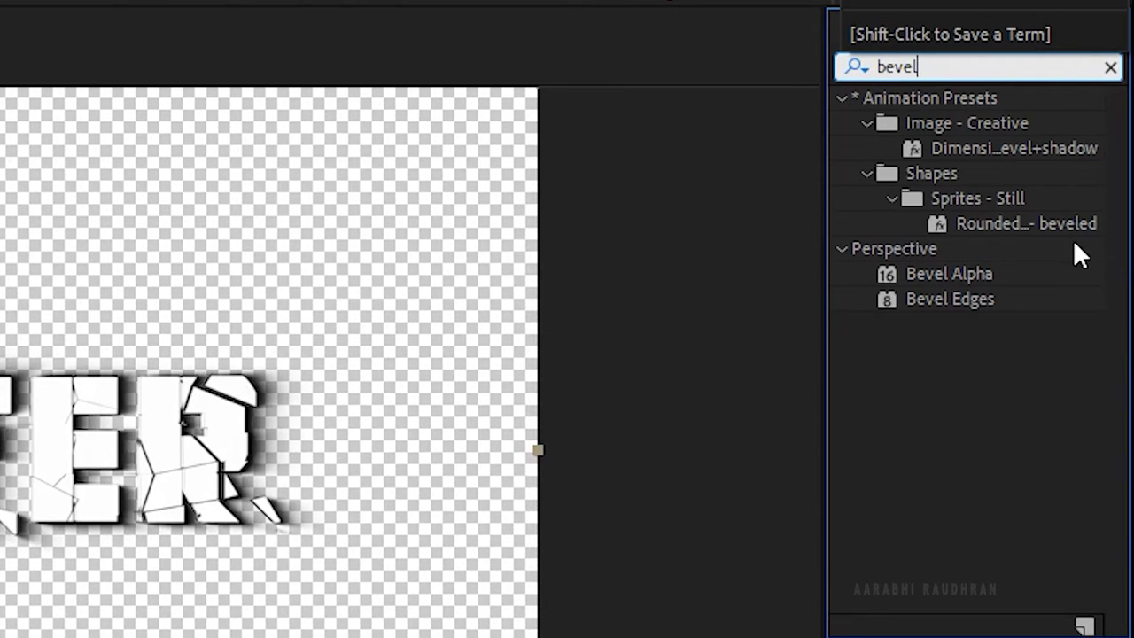
drag(976, 273, 110, 450)
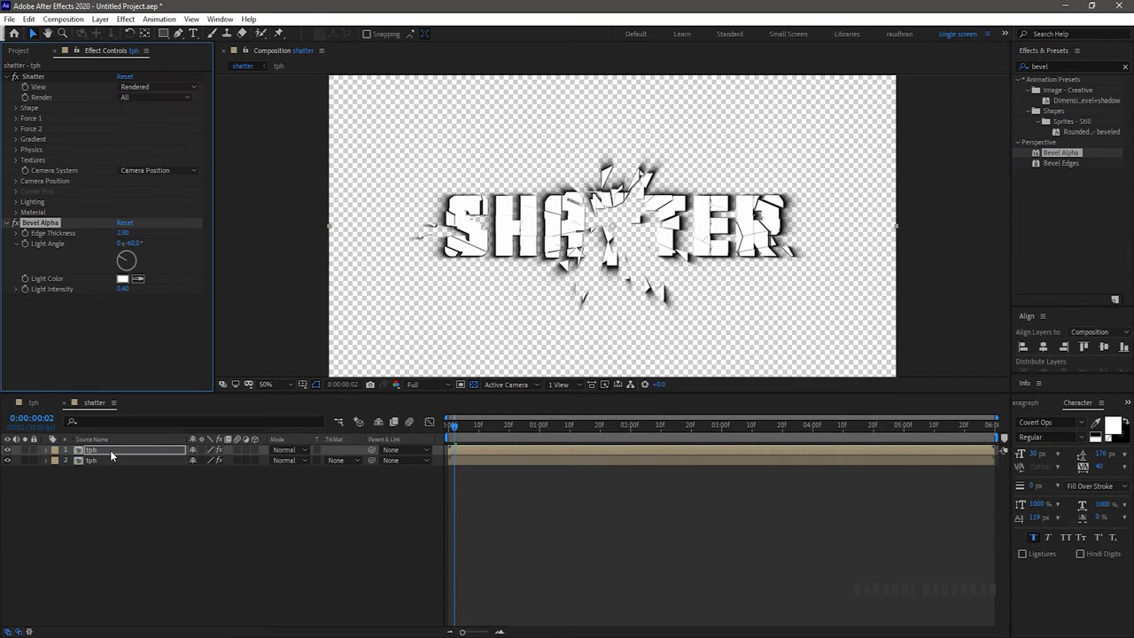
click(121, 231)
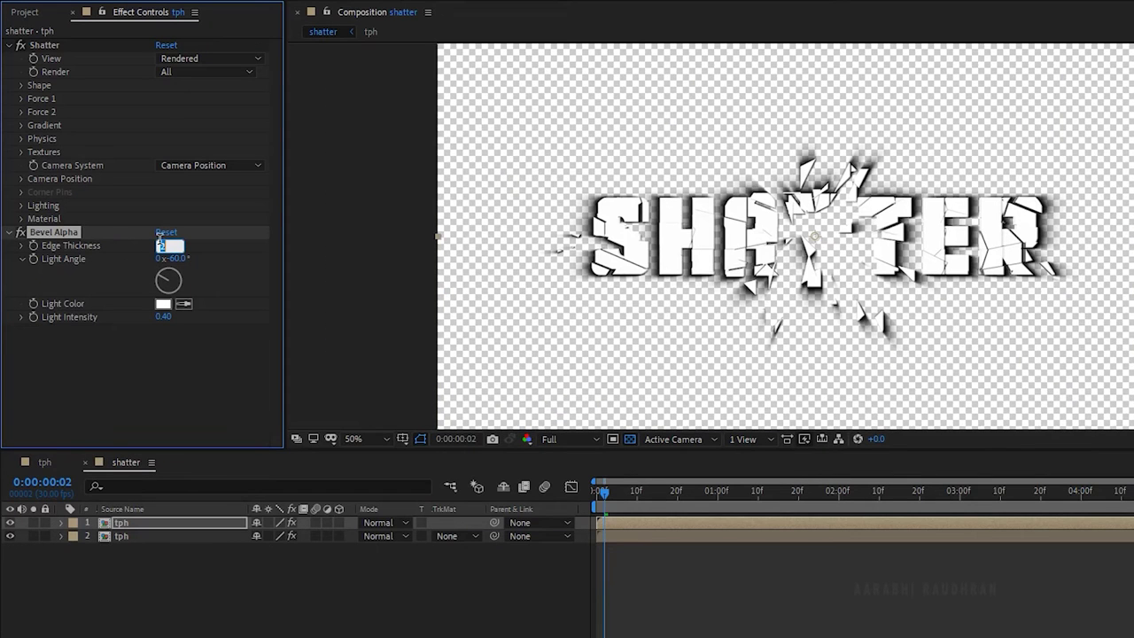
text(5)
key(Tab)
key(Tab)
key(Tab)
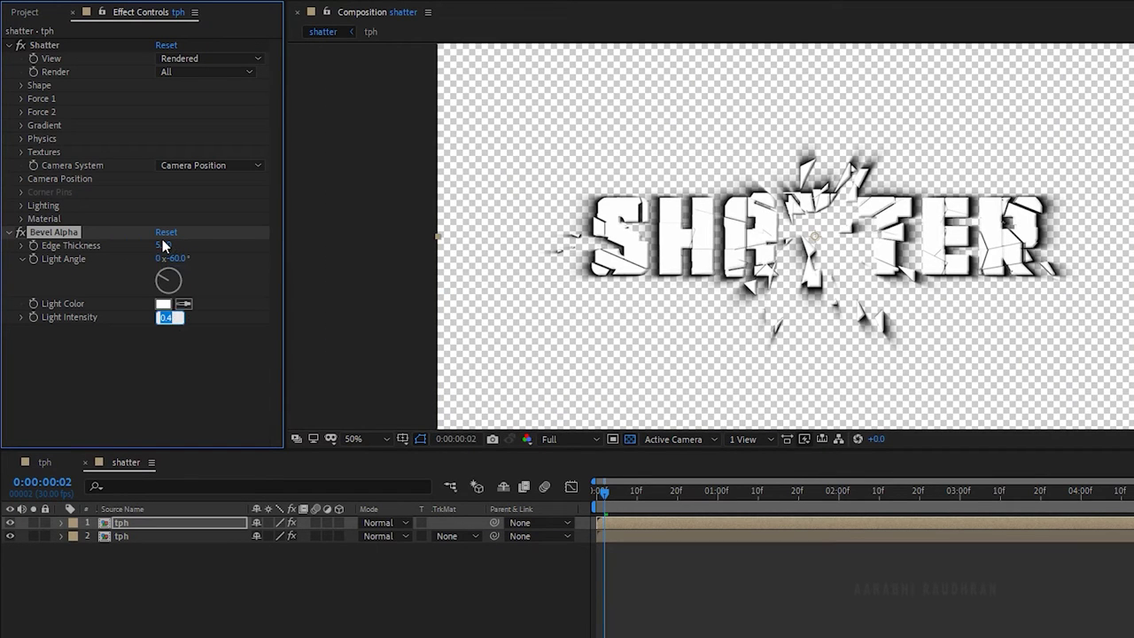
key(Return)
click(25, 11)
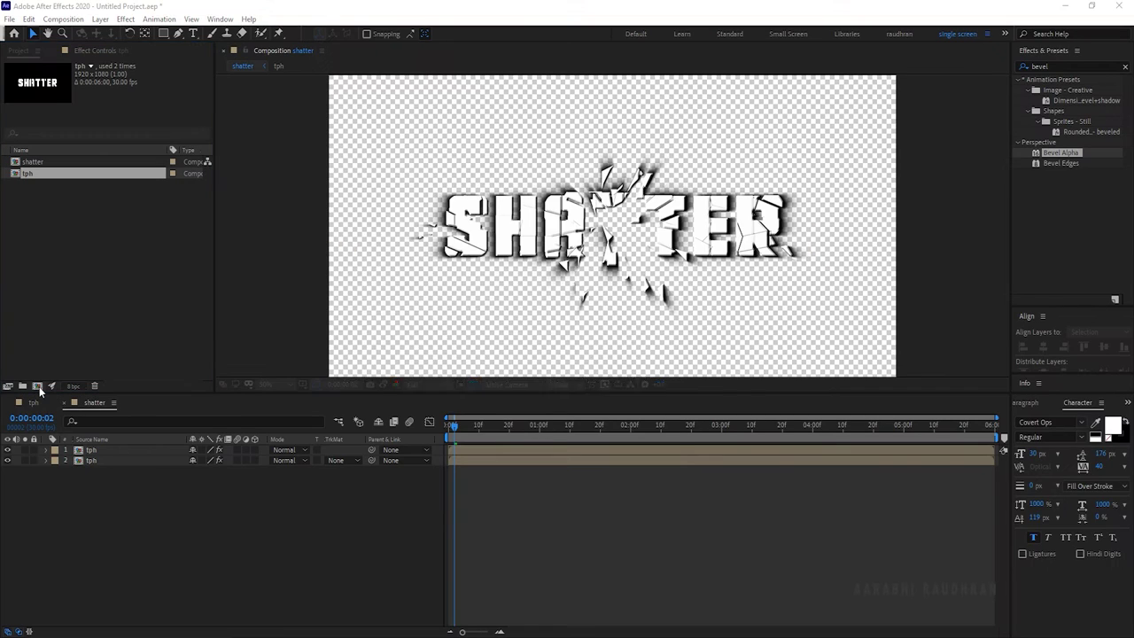
- Create a composition named shatter 2, nest the shatter comp in it, and apply Shatter
click(38, 386)
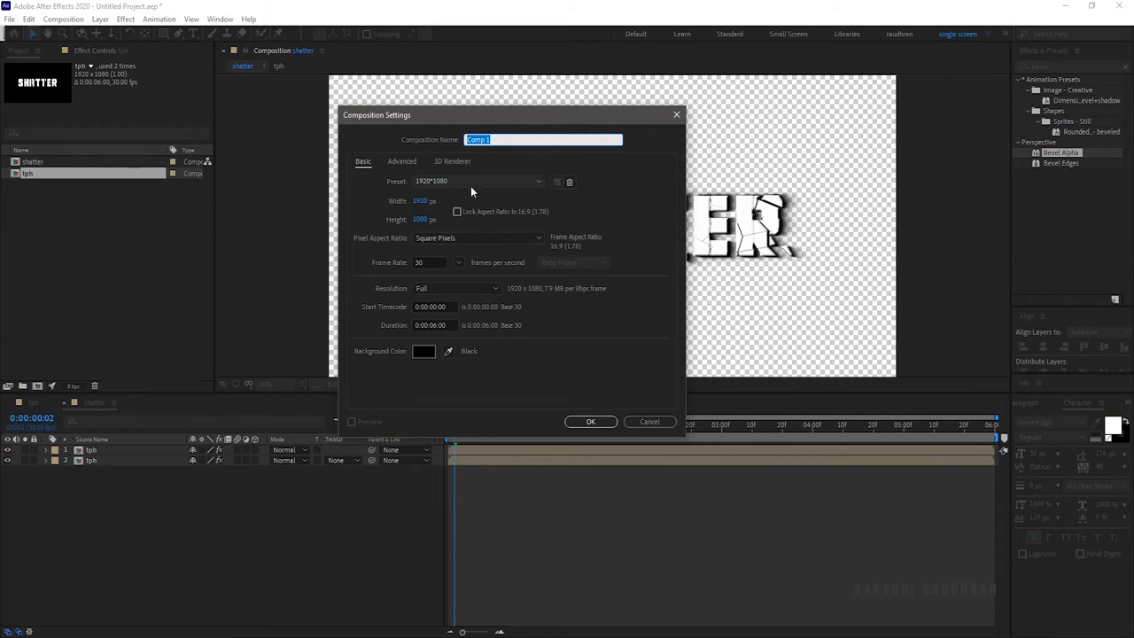
text(shatter 2)
key(Return)
drag(65, 155, 218, 562)
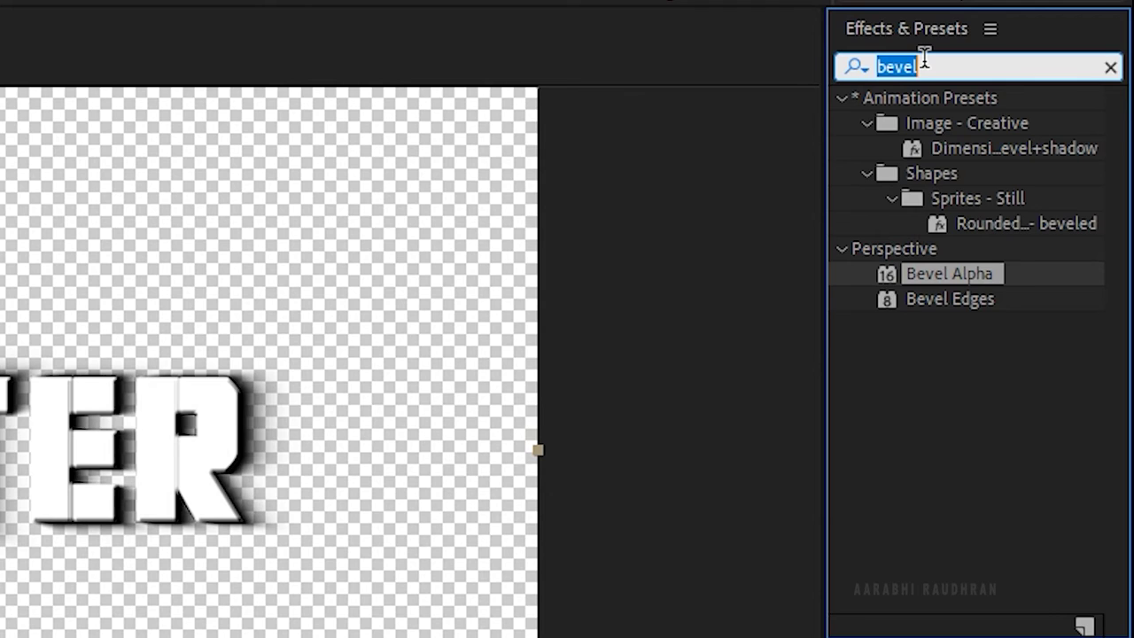
text(sha)
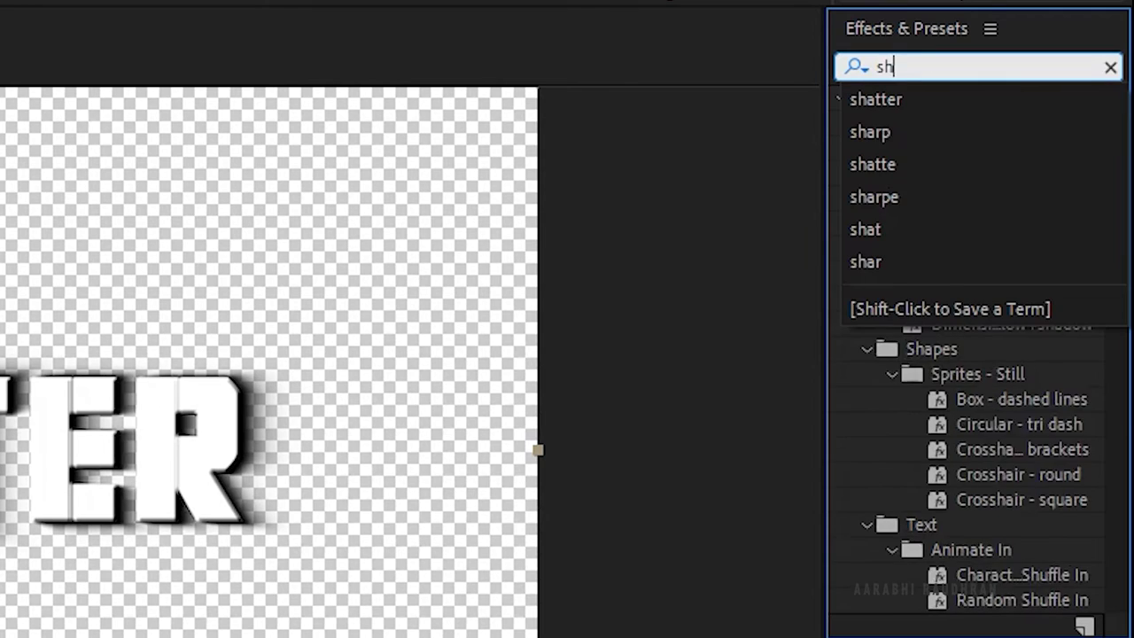
text(tter)
drag(950, 124, 157, 453)
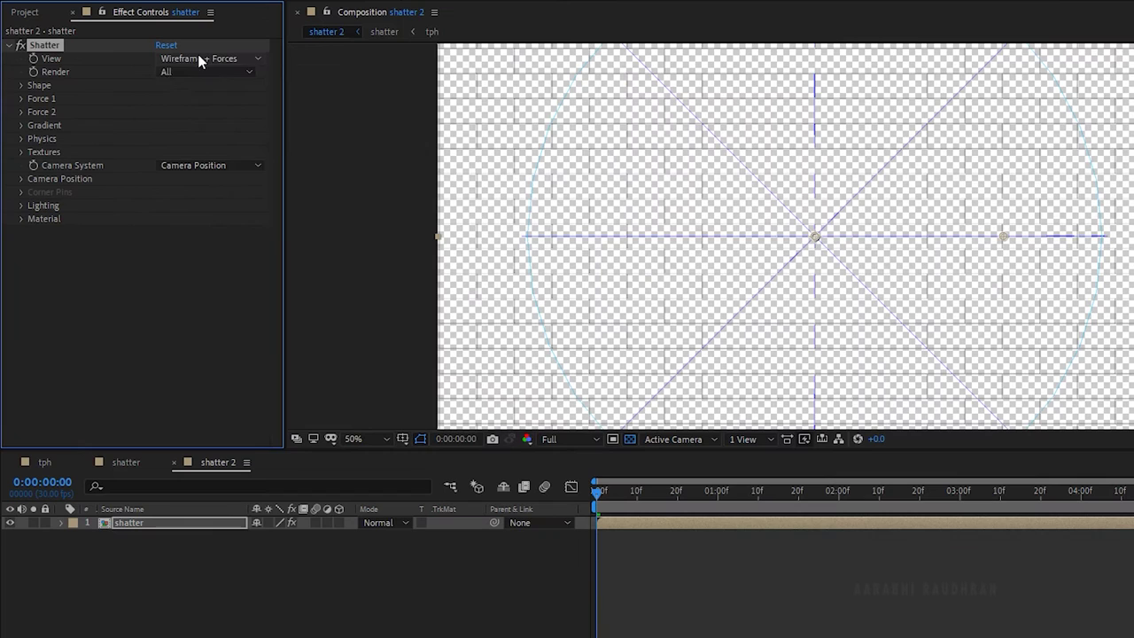
- Set Shatter to Rendered view, Glass pattern and 50 repetitions
click(152, 87)
click(150, 99)
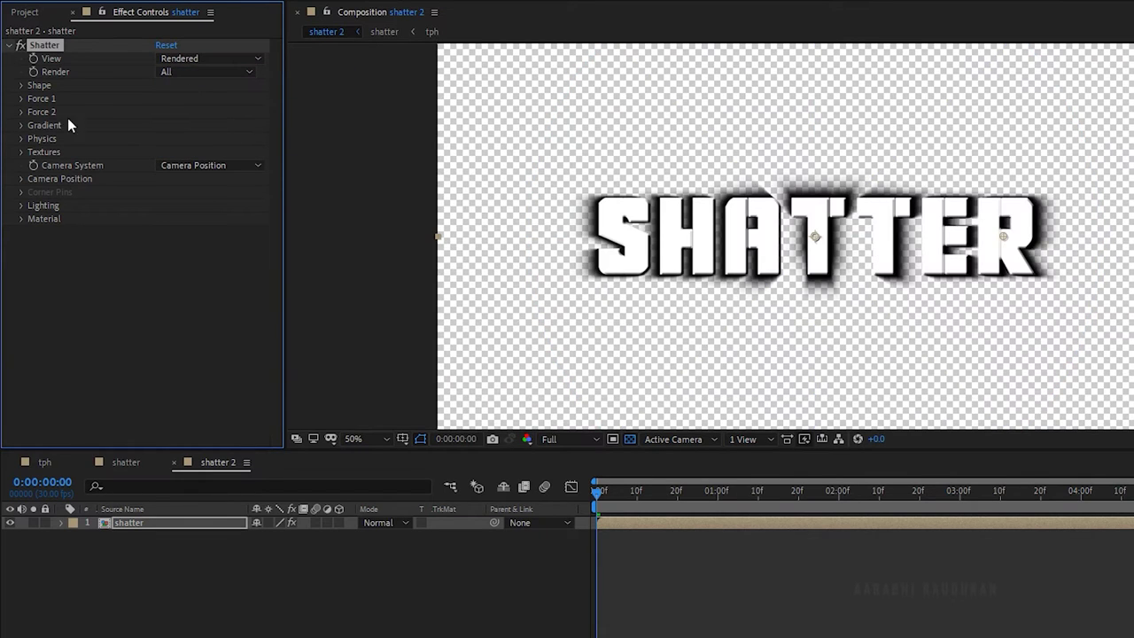
click(21, 85)
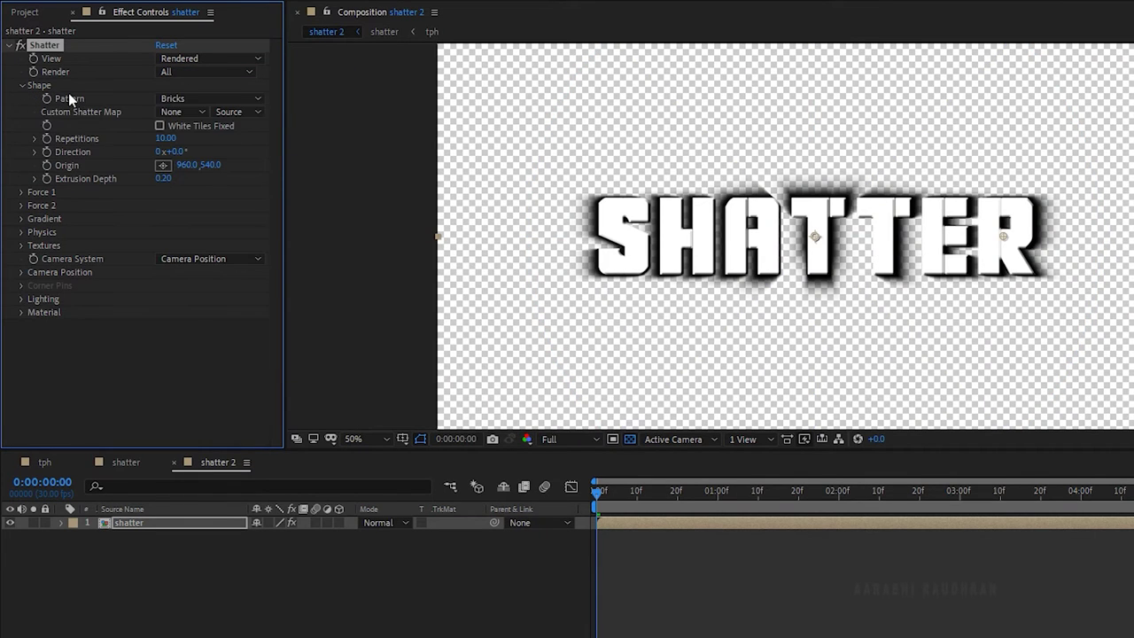
click(230, 99)
click(213, 225)
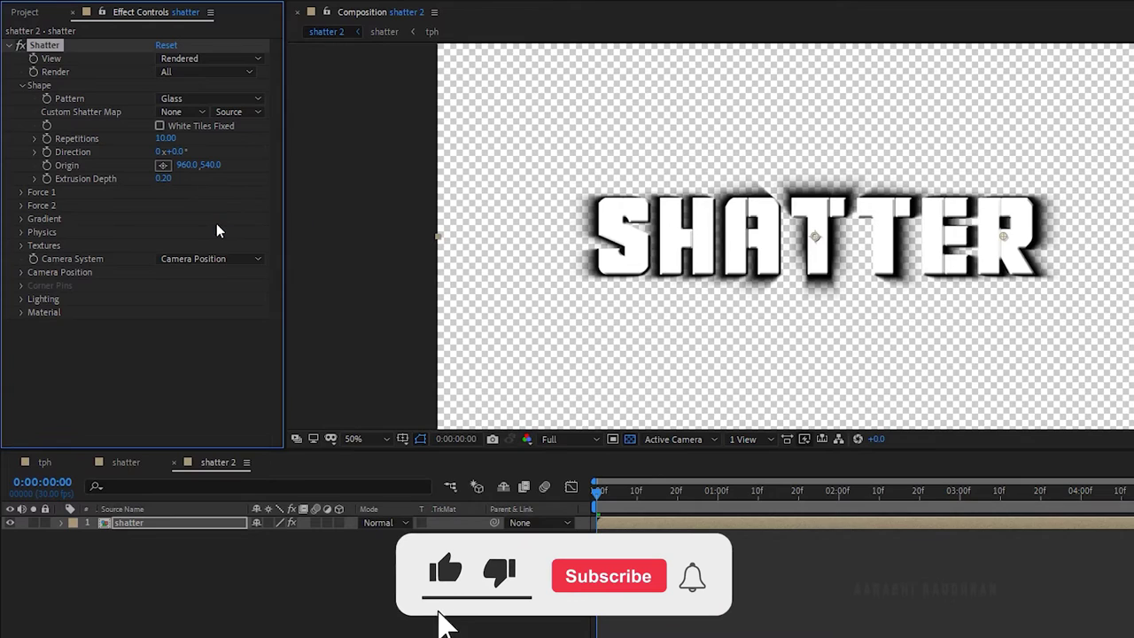
click(164, 139)
text(50)
key(Return)
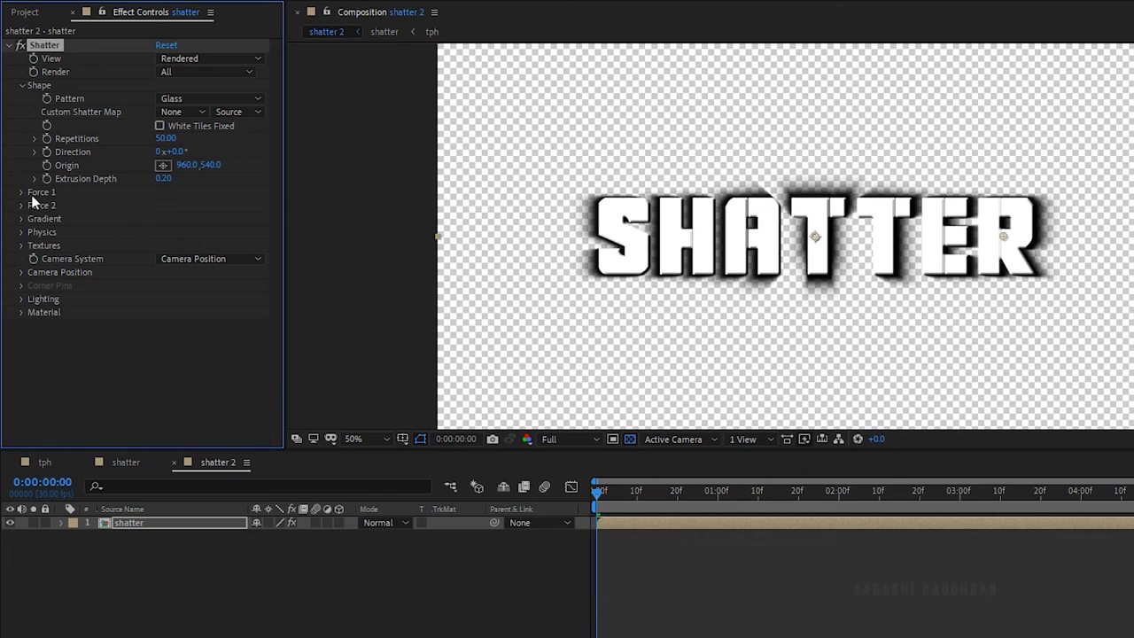
- Set both Force 1 and Force 2 Strength to 8.00
click(22, 195)
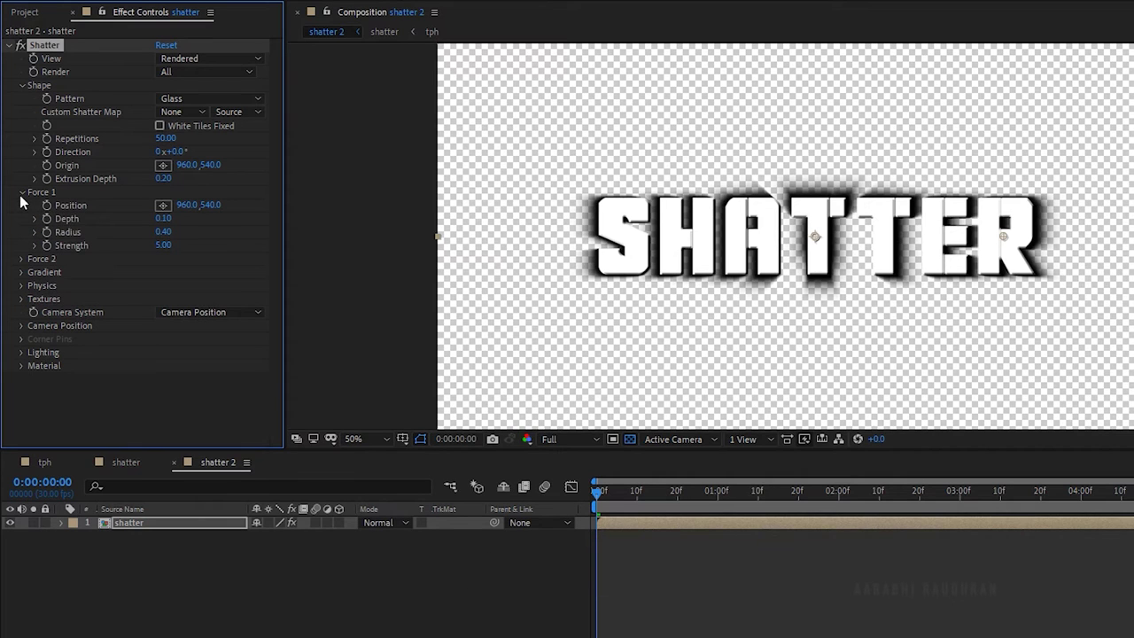
click(165, 248)
text(8)
key(Return)
click(22, 259)
click(163, 311)
text(8)
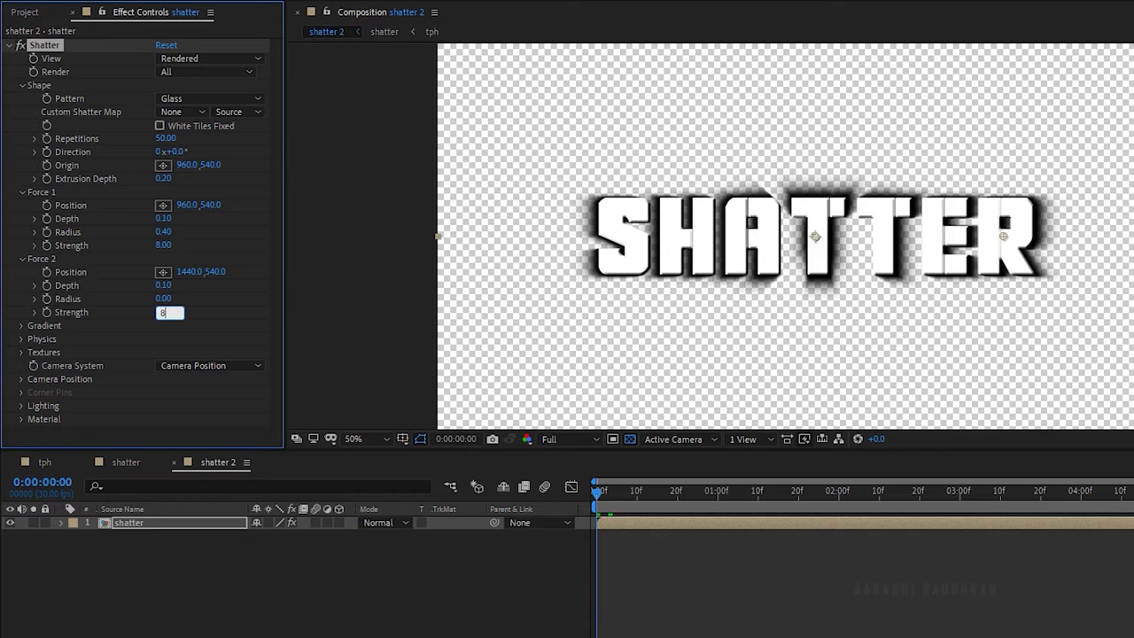
key(Return)
- Set Physics Viscosity to 0.50, Gravity to 0.20 and Gravity Inclination to 10
click(20, 338)
scroll(106, 387, down, 1)
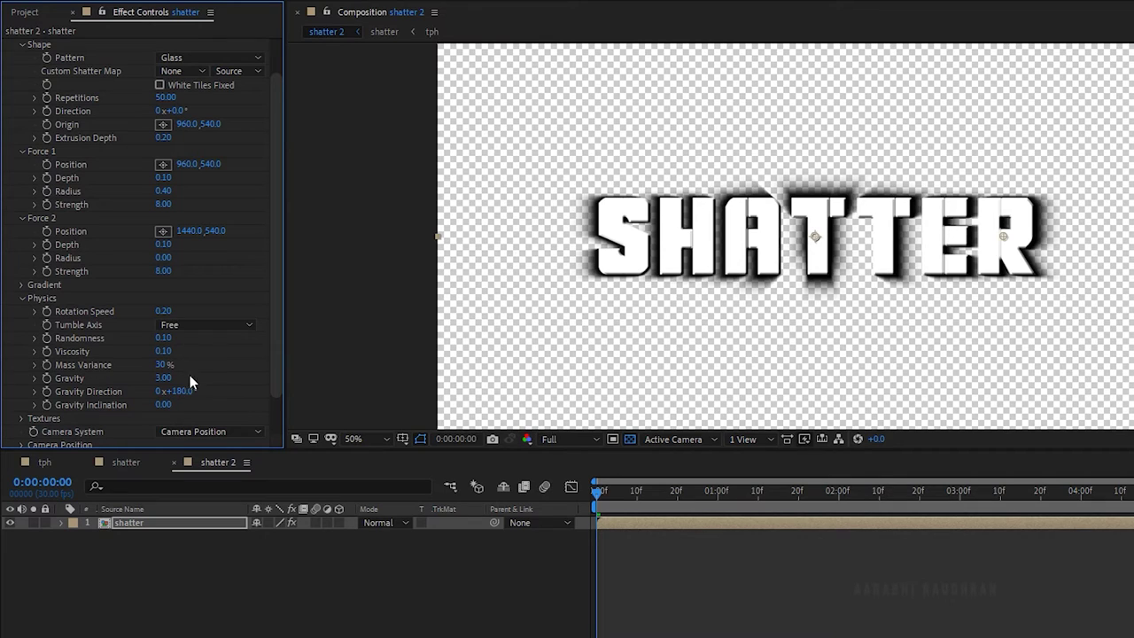
click(164, 352)
key(BackSpace)
key(Return)
click(166, 379)
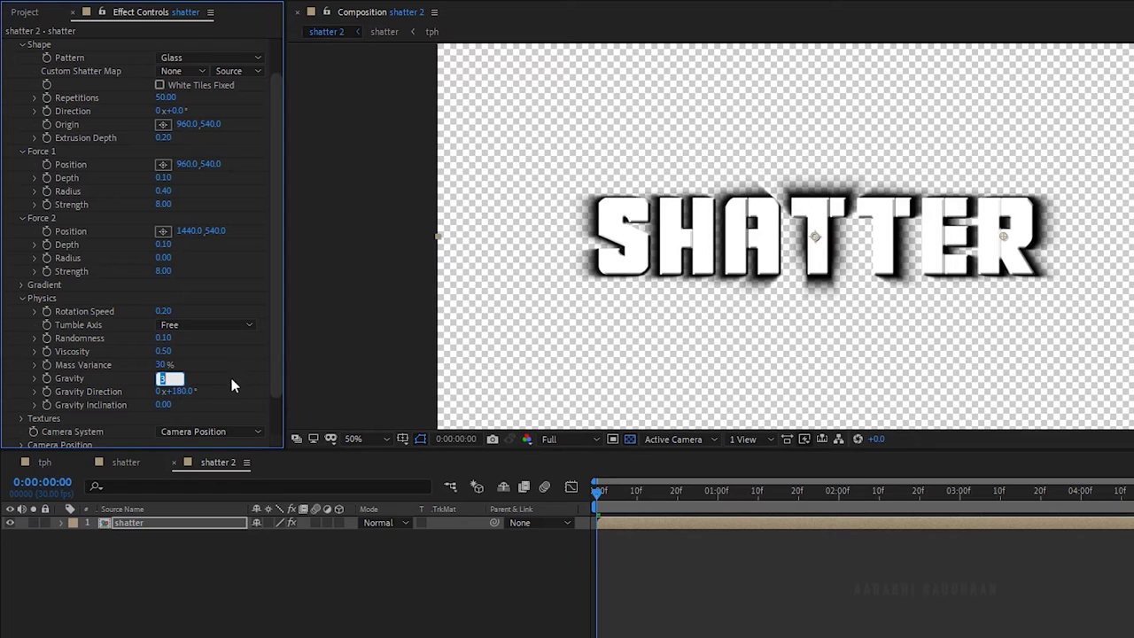
key(Return)
click(162, 405)
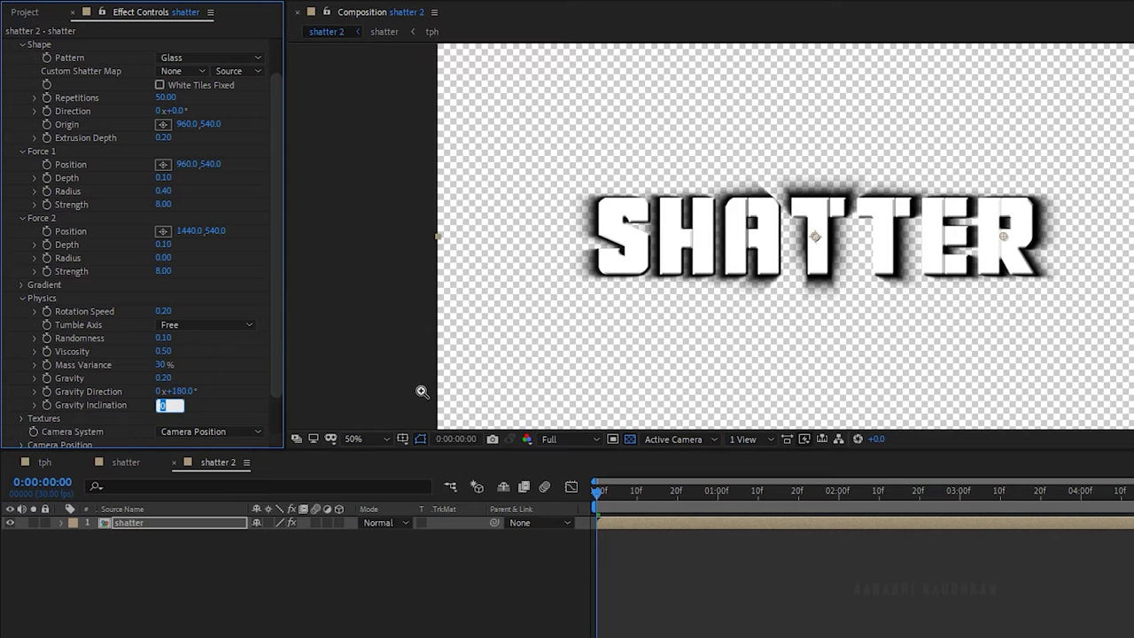
text(10)
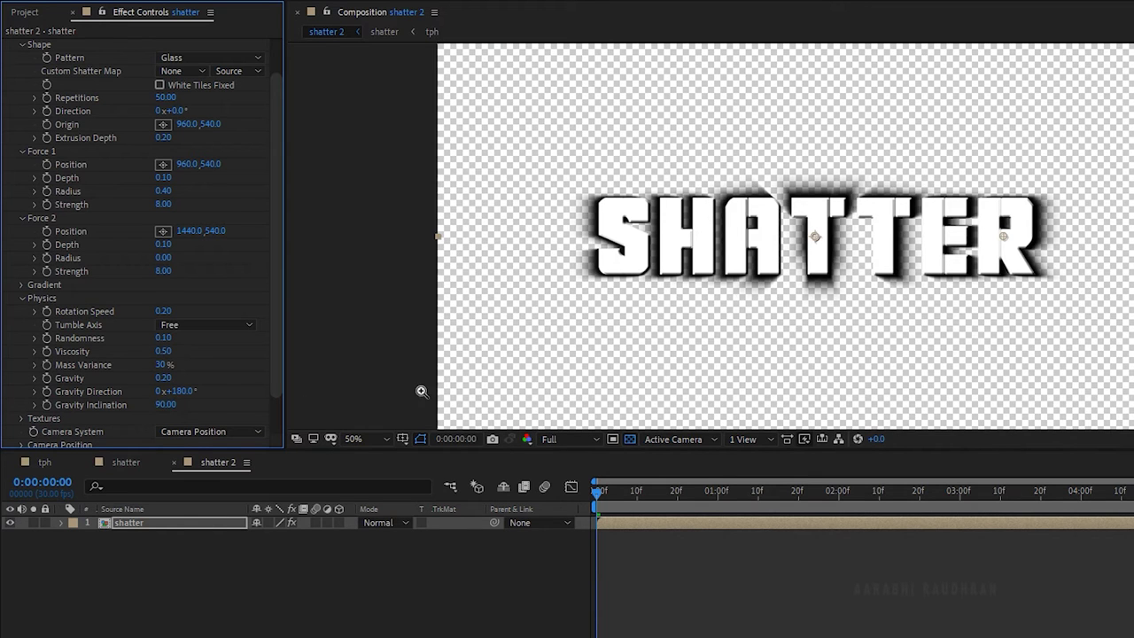
key(Return)
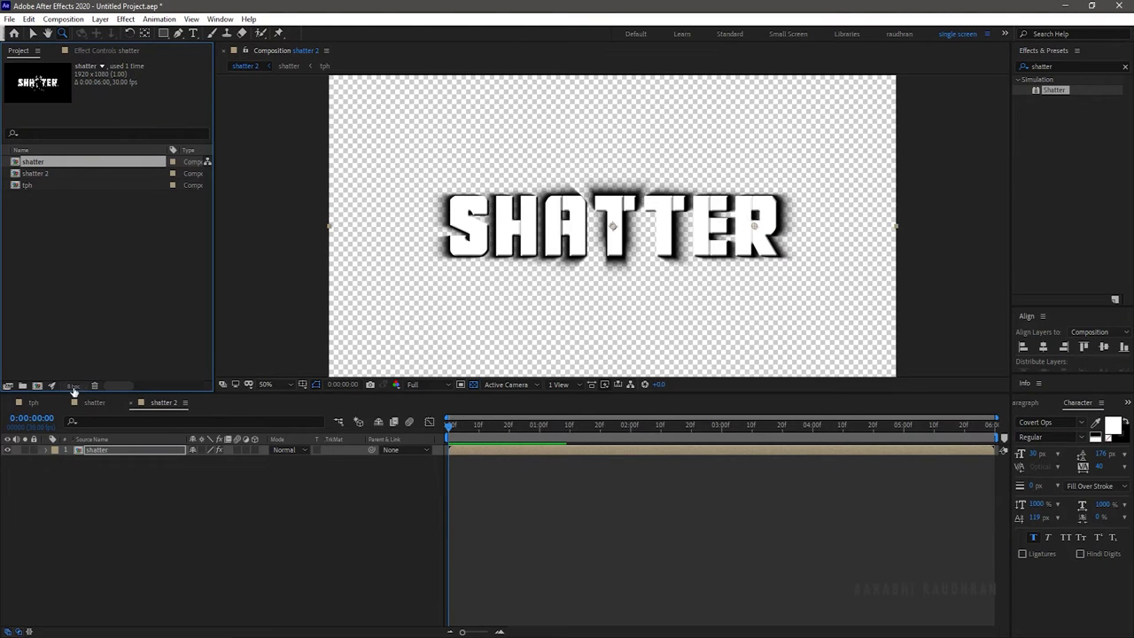
- Create a composition shatter 3 holding shatter 2, with Time Remap enabled on that layer
click(38, 385)
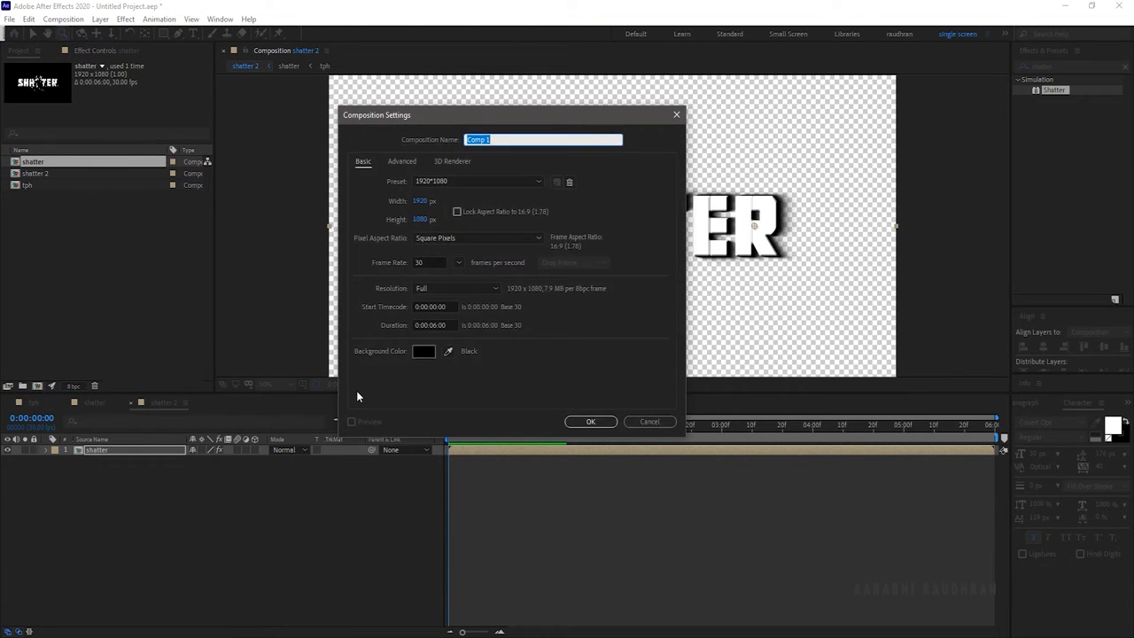
text(shatter 3)
key(Return)
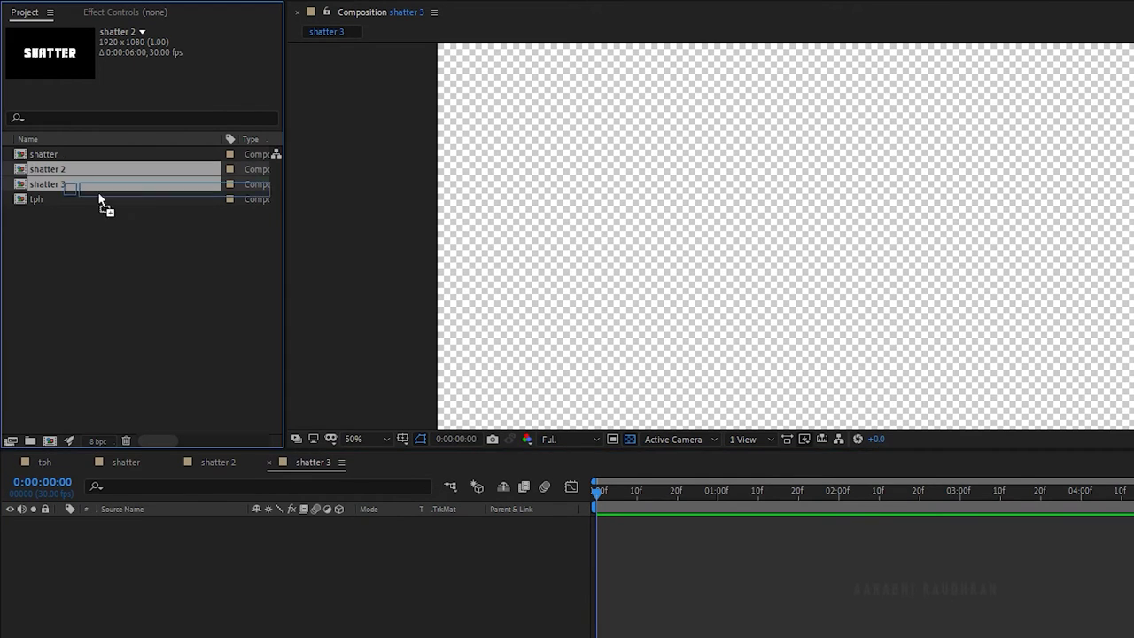
drag(99, 199, 203, 566)
right_click(692, 526)
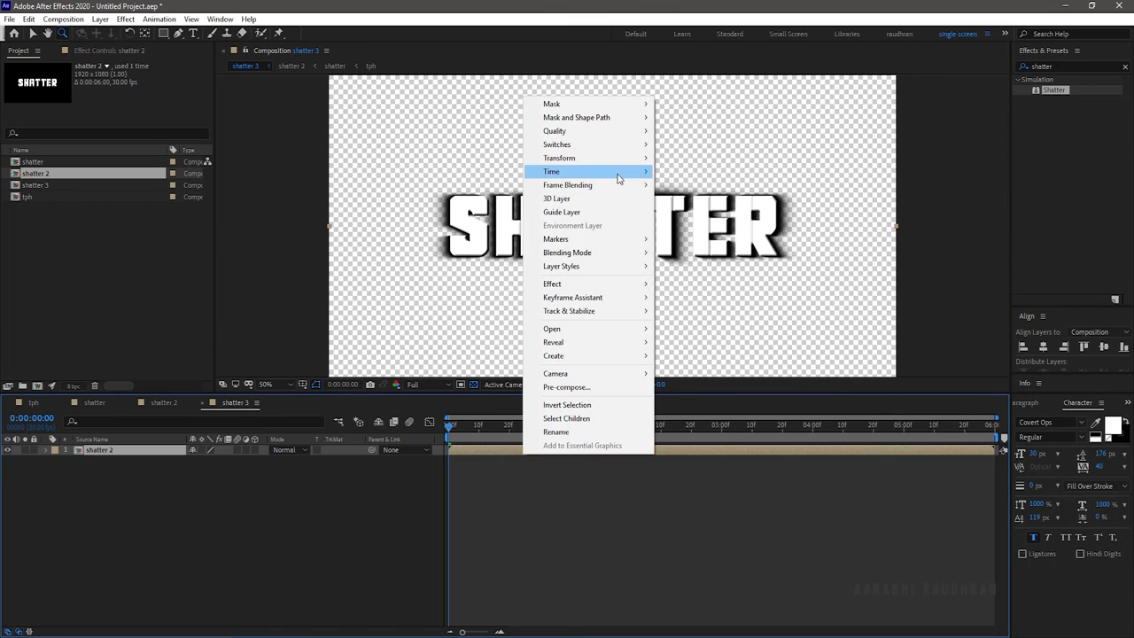
mouse_move(567, 171)
click(694, 173)
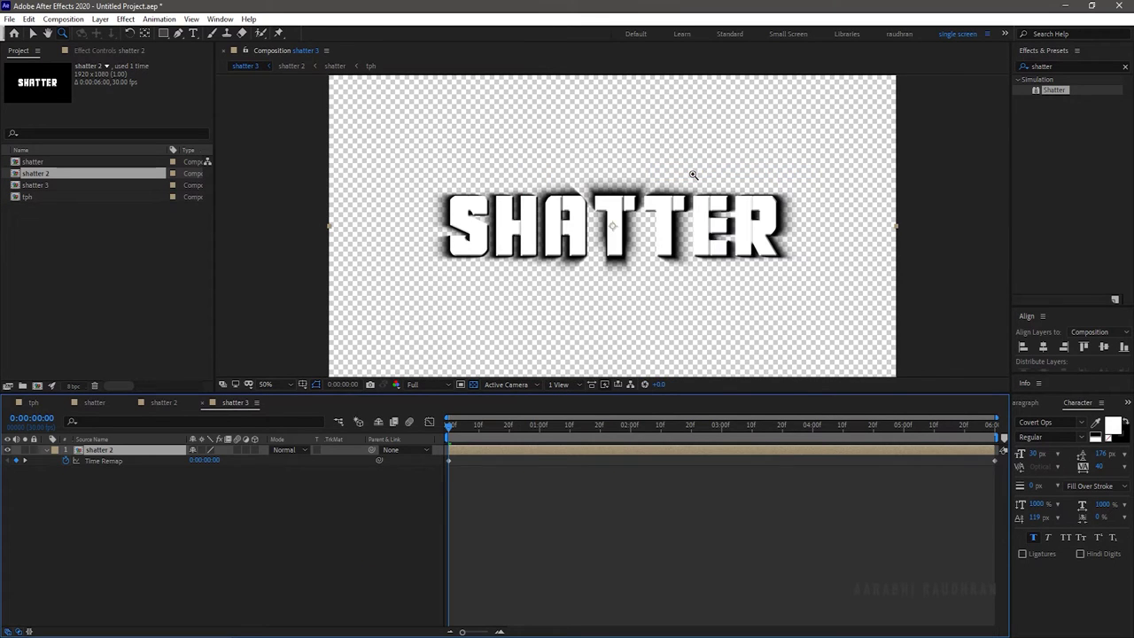
- Move the first Time Remap keyframe to 1:10 and return to the start
click(538, 432)
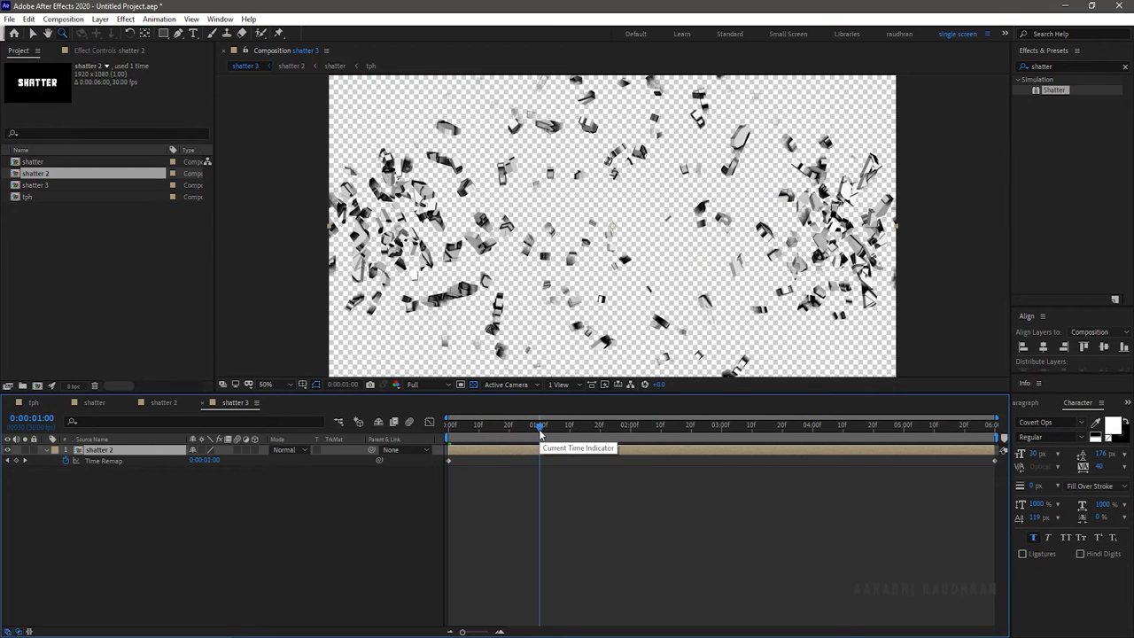
click(568, 426)
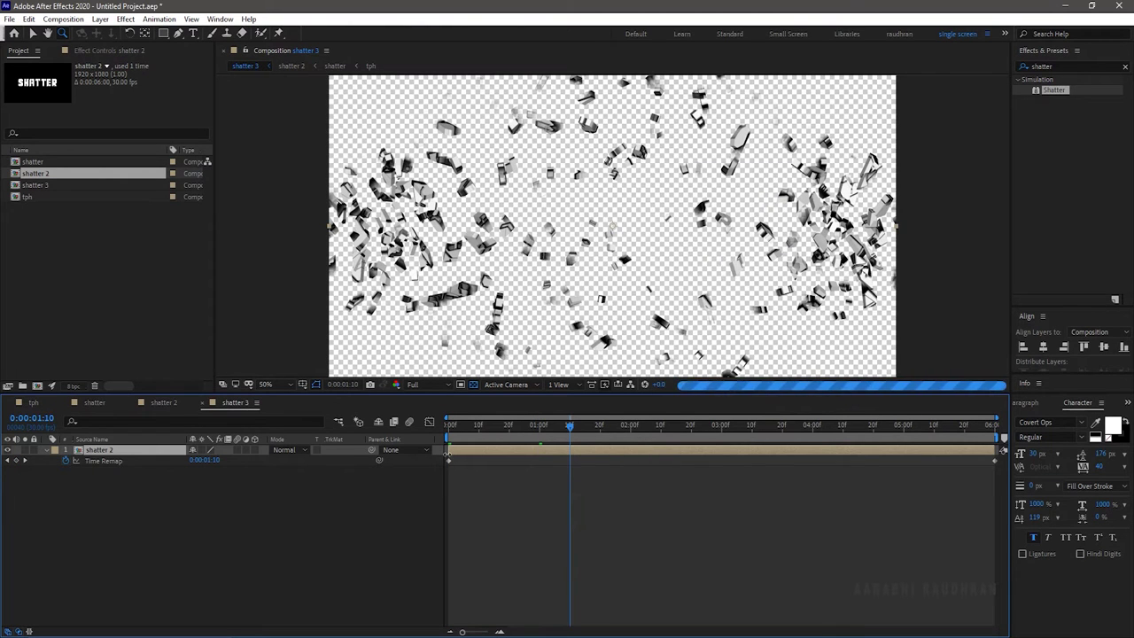
drag(449, 460, 569, 476)
key(space)
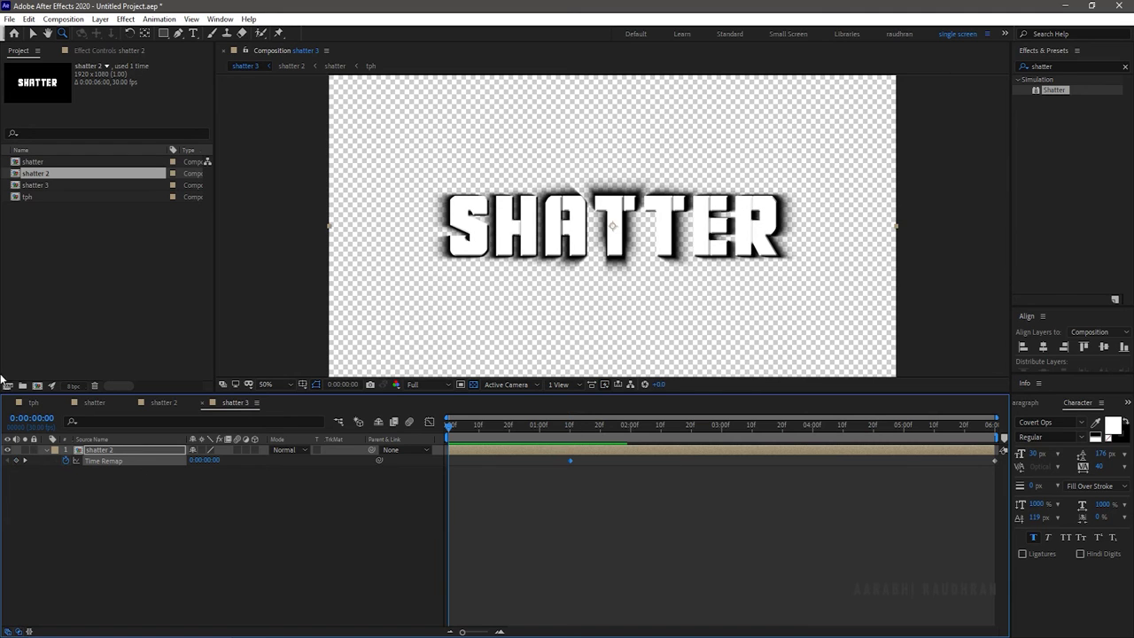
- Create a composition named final output and place shatter 3 in it as a layer
click(22, 386)
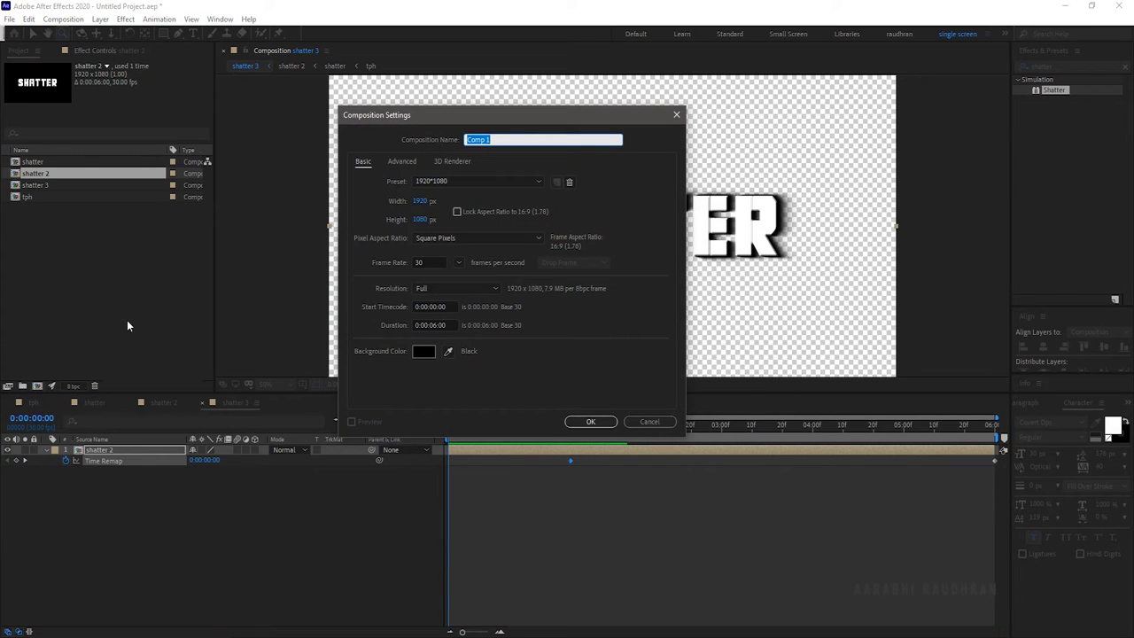
text(final output)
key(Return)
drag(57, 197, 196, 567)
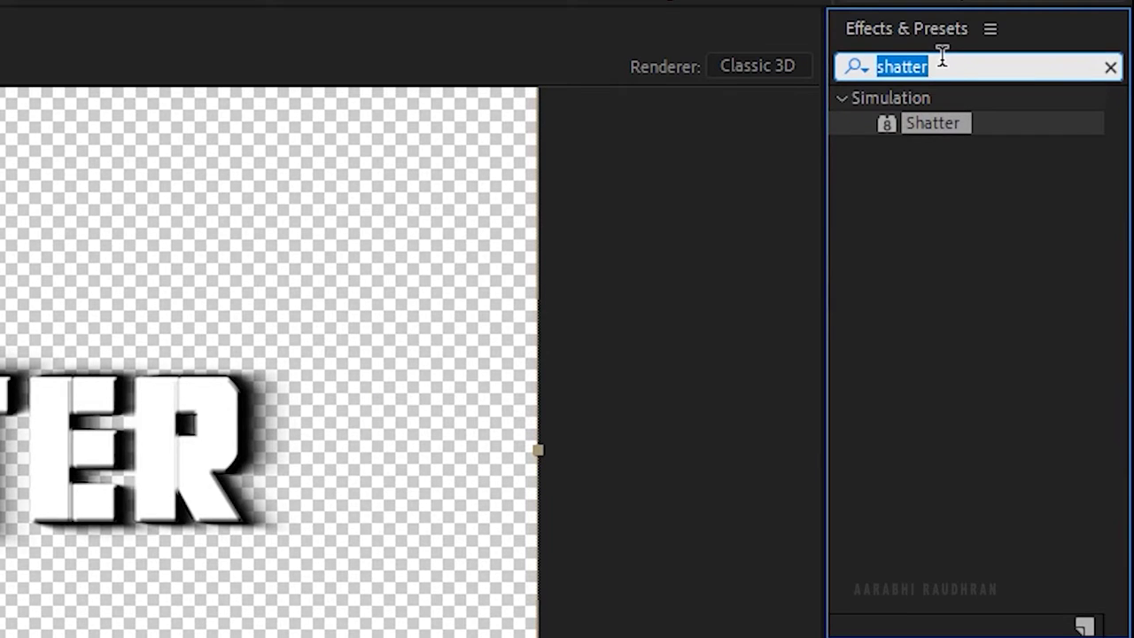
- Apply Turbulent Displace to the shatter 3 layer
text(turb)
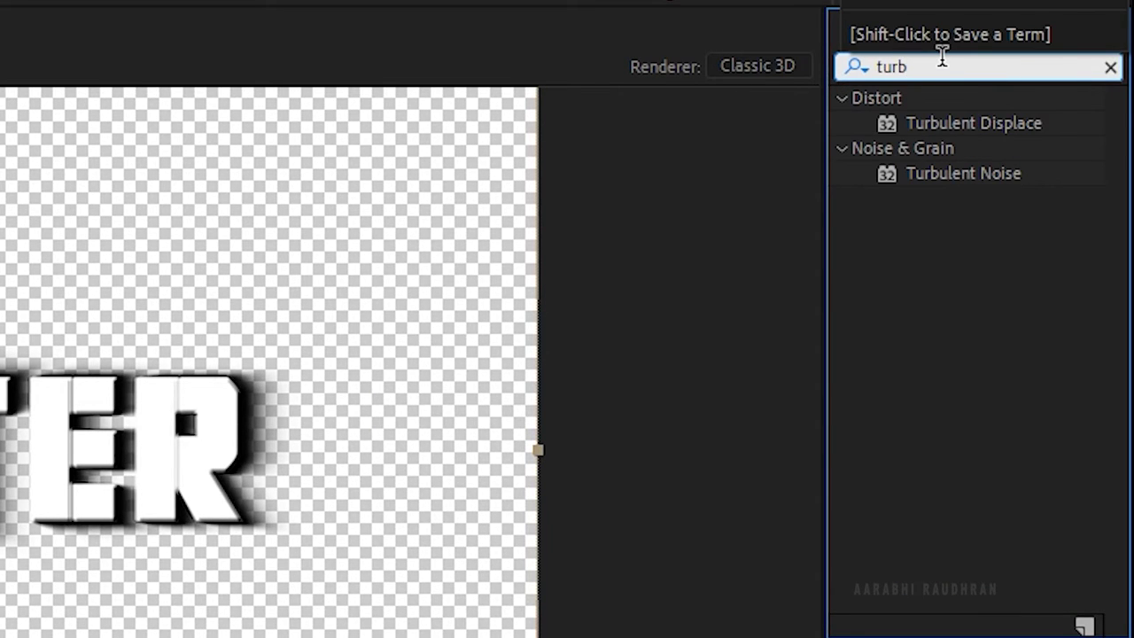
click(992, 123)
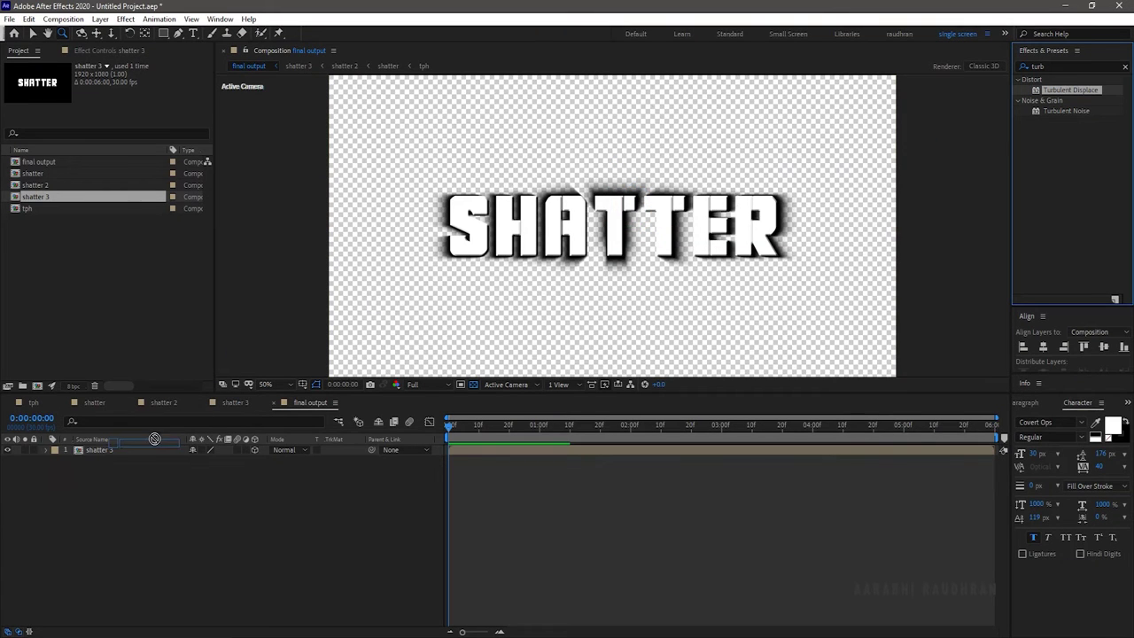
drag(154, 439, 144, 447)
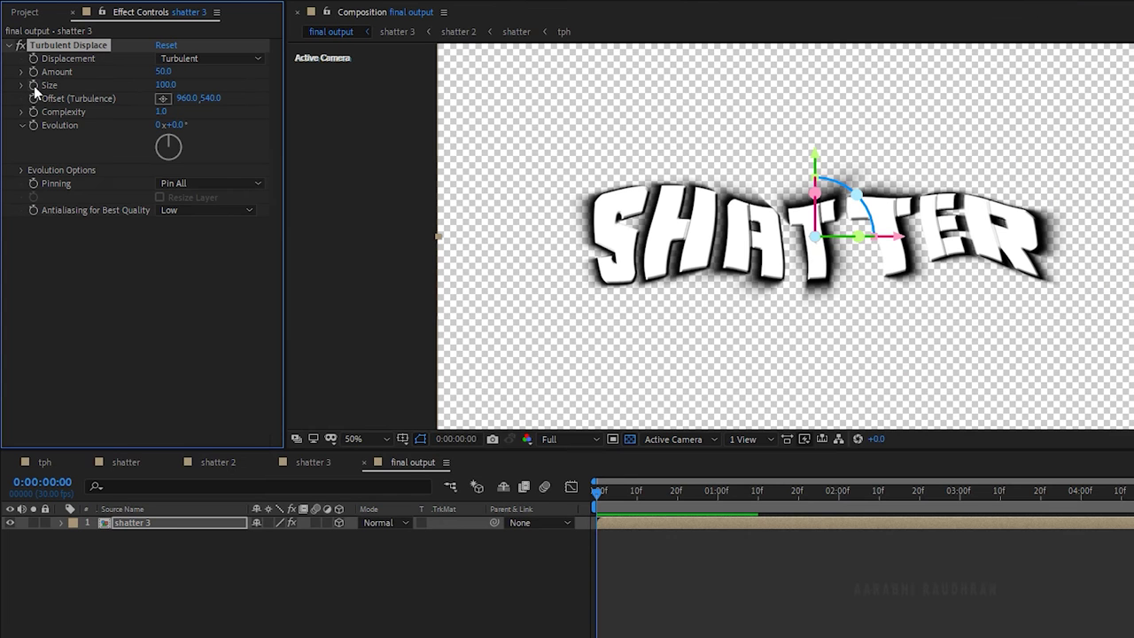
- Keyframe Turbulent Displace Size at 200 on frame 0 and 2 on frame 20
click(165, 84)
text(200)
key(Return)
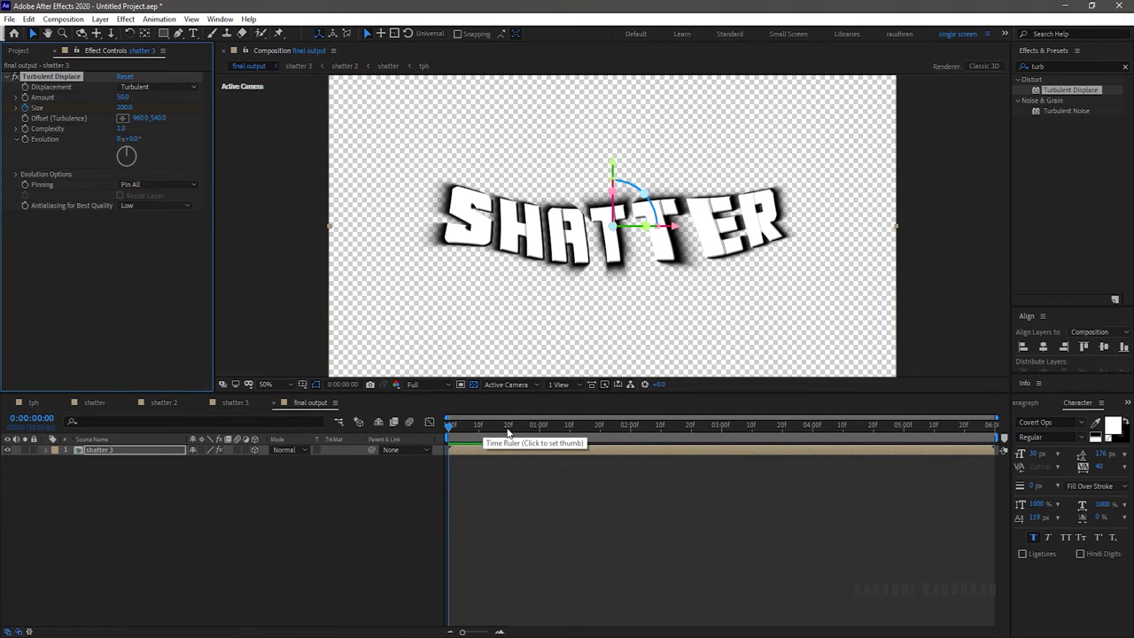
click(509, 428)
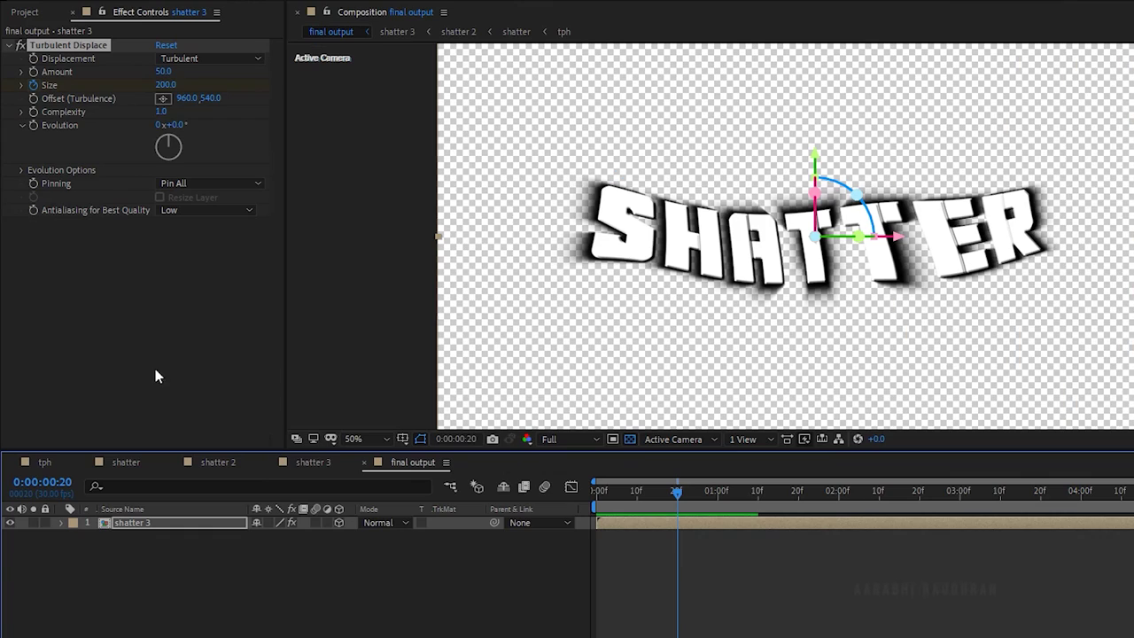
click(166, 85)
text(20)
key(Return)
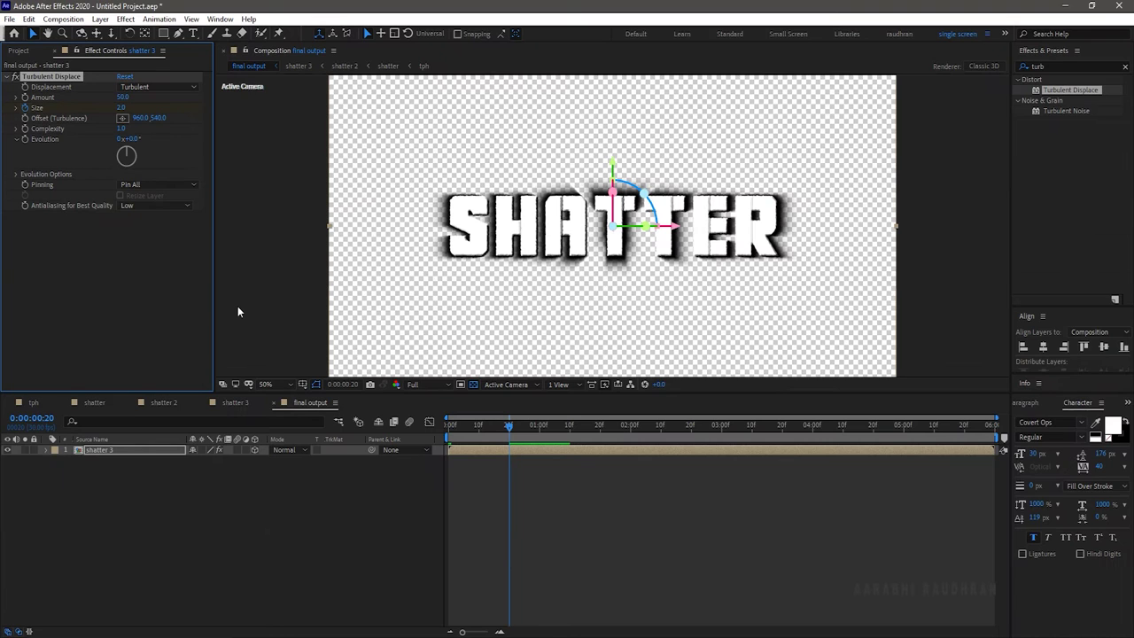
- Keyframe Evolution to reach one full revolution at frame 20
key(Home)
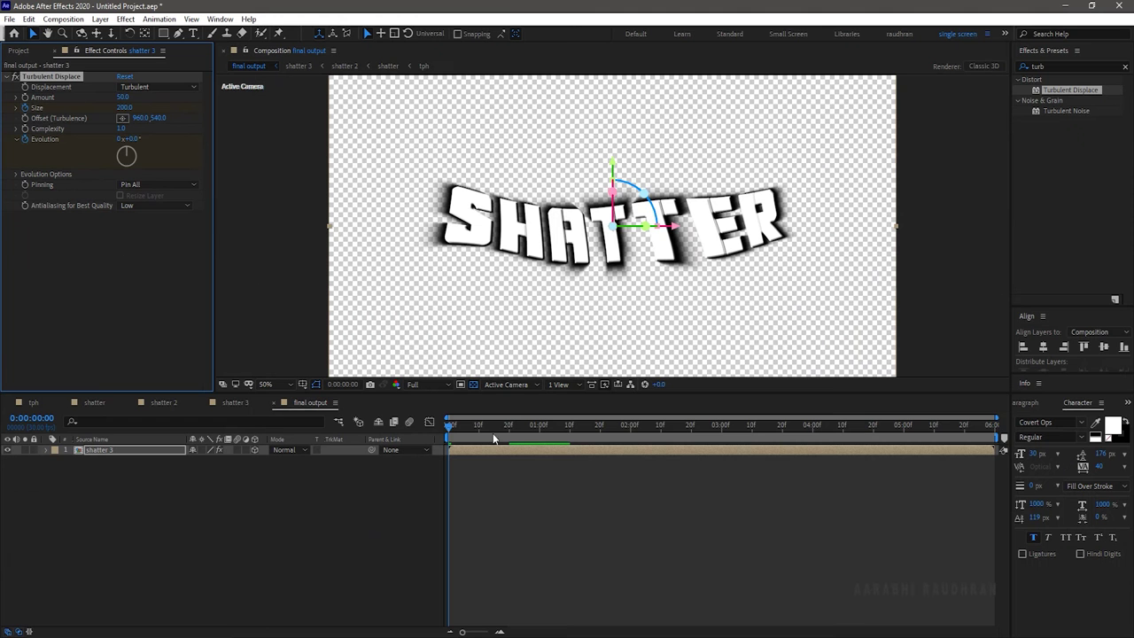
click(509, 426)
click(118, 139)
text(1)
key(Return)
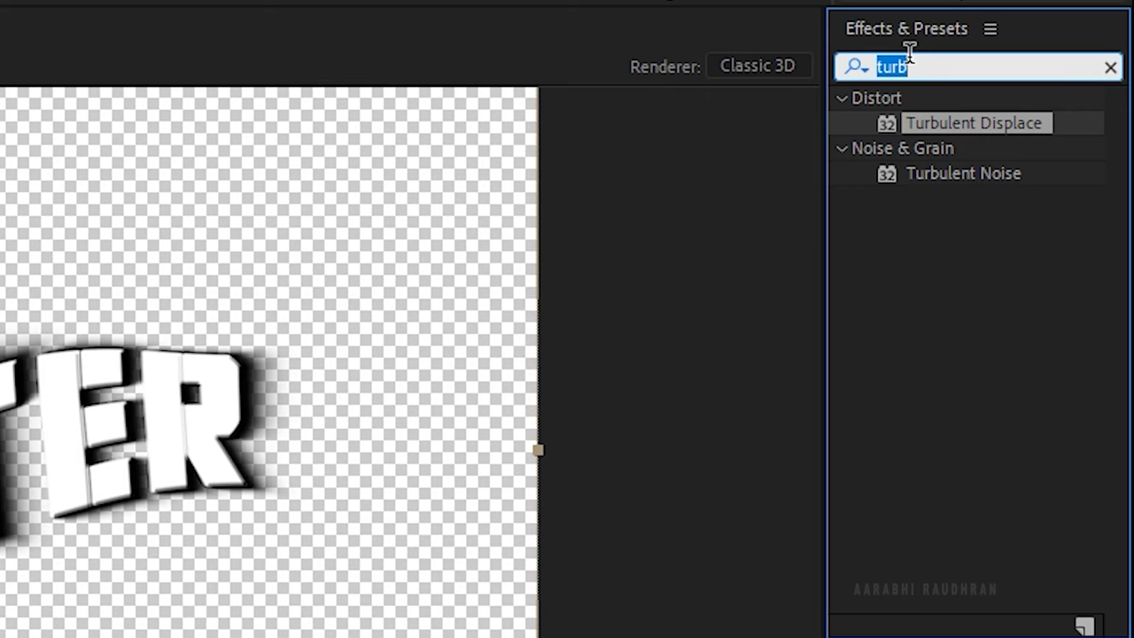
text(ligh)
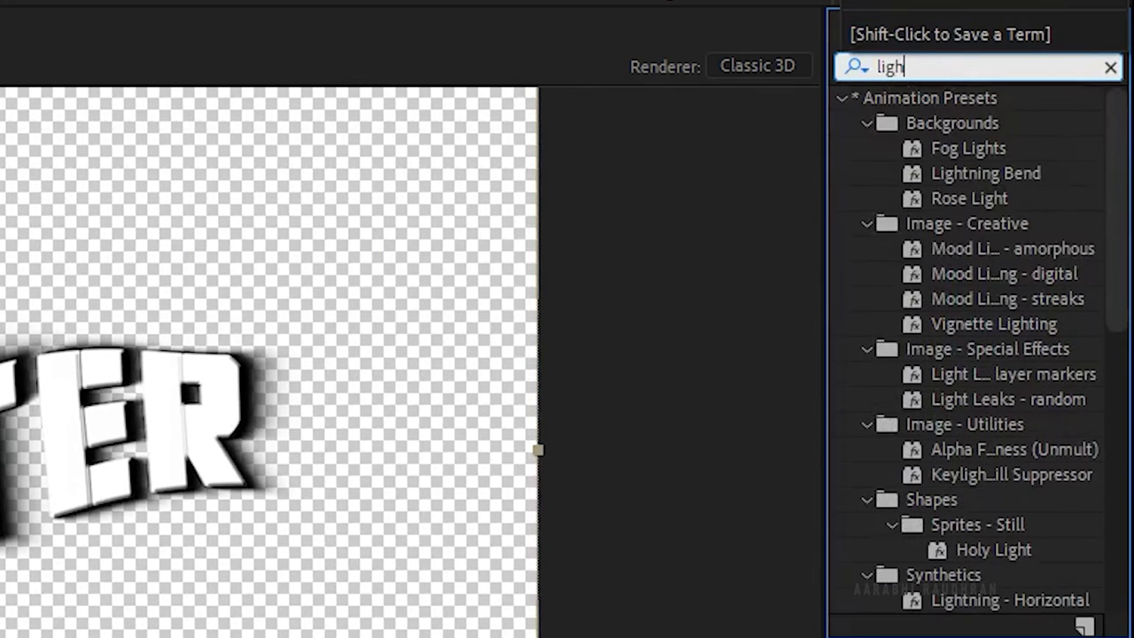
text(t)
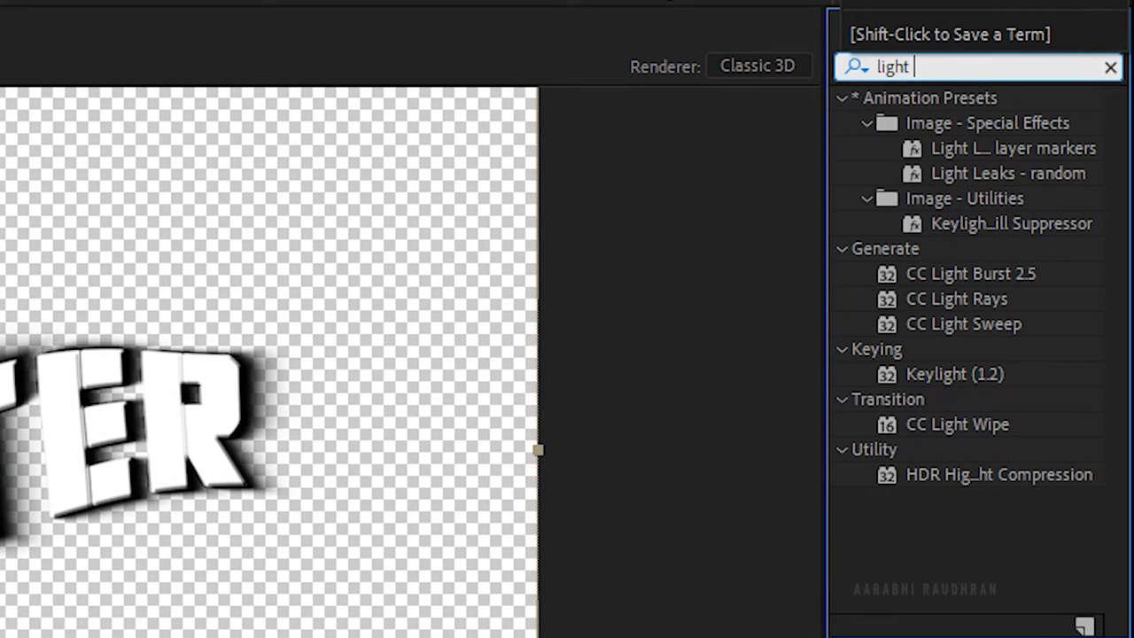
- Apply CC Light Sweep and set its Center to 304,322, left of the text, at frame 0
double_click(975, 323)
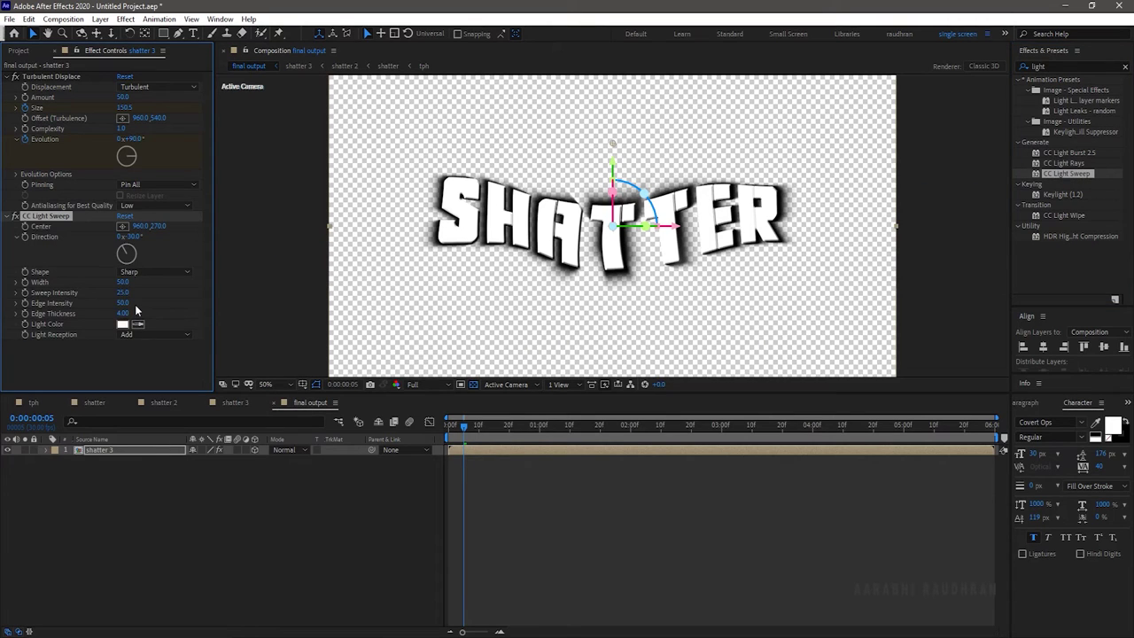
key(Home)
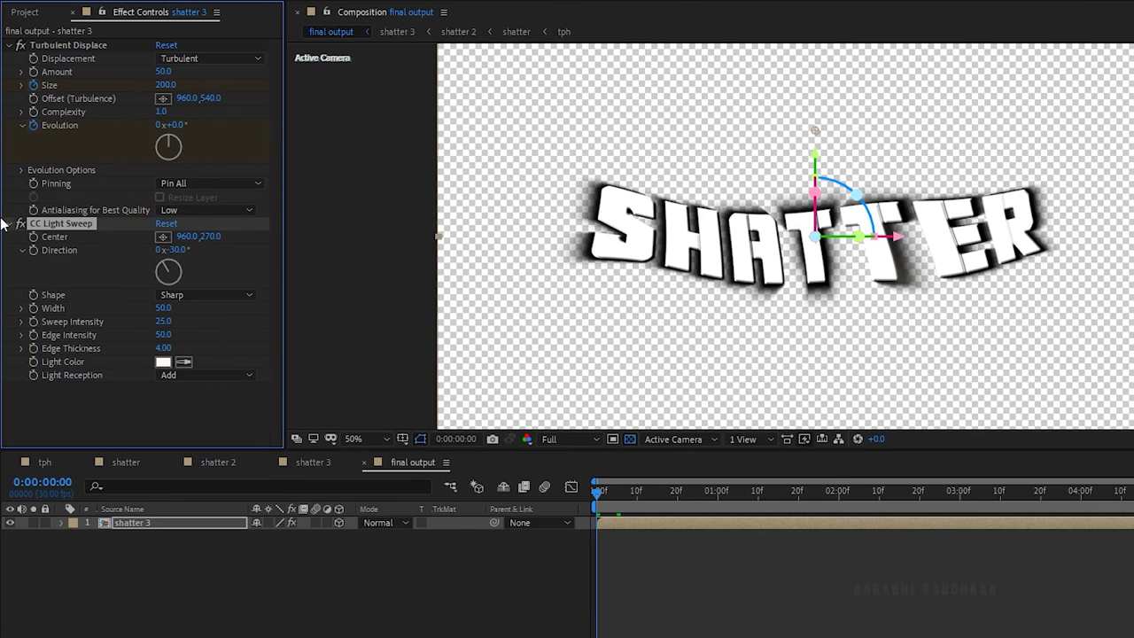
click(163, 237)
click(558, 155)
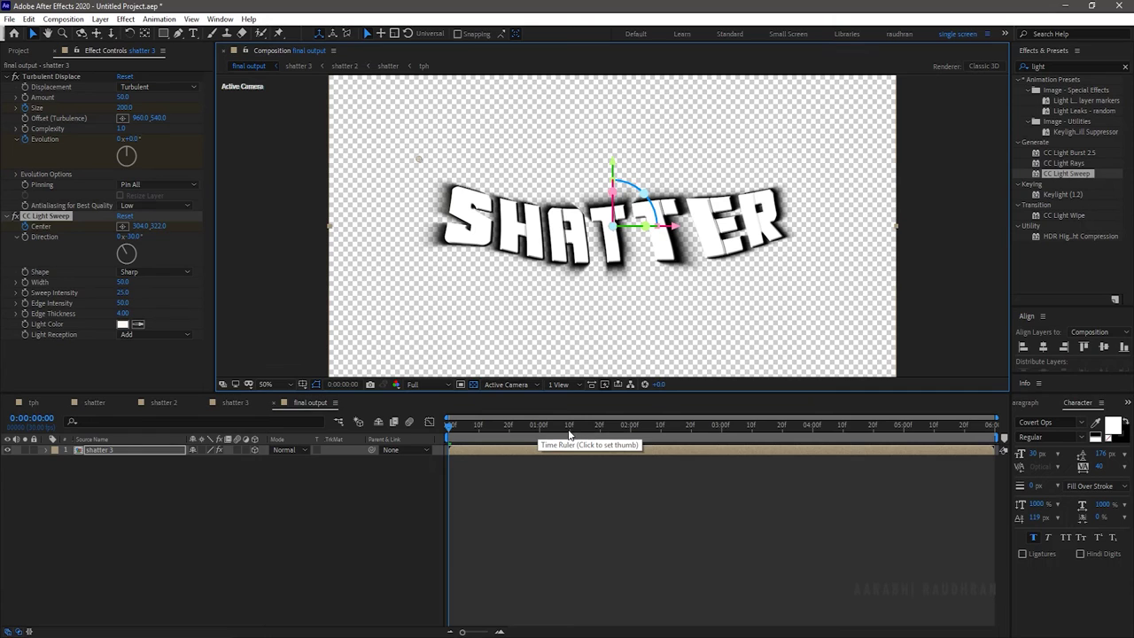
- At 1:00, set the light sweep Center to 1588,326, right of the text
click(569, 431)
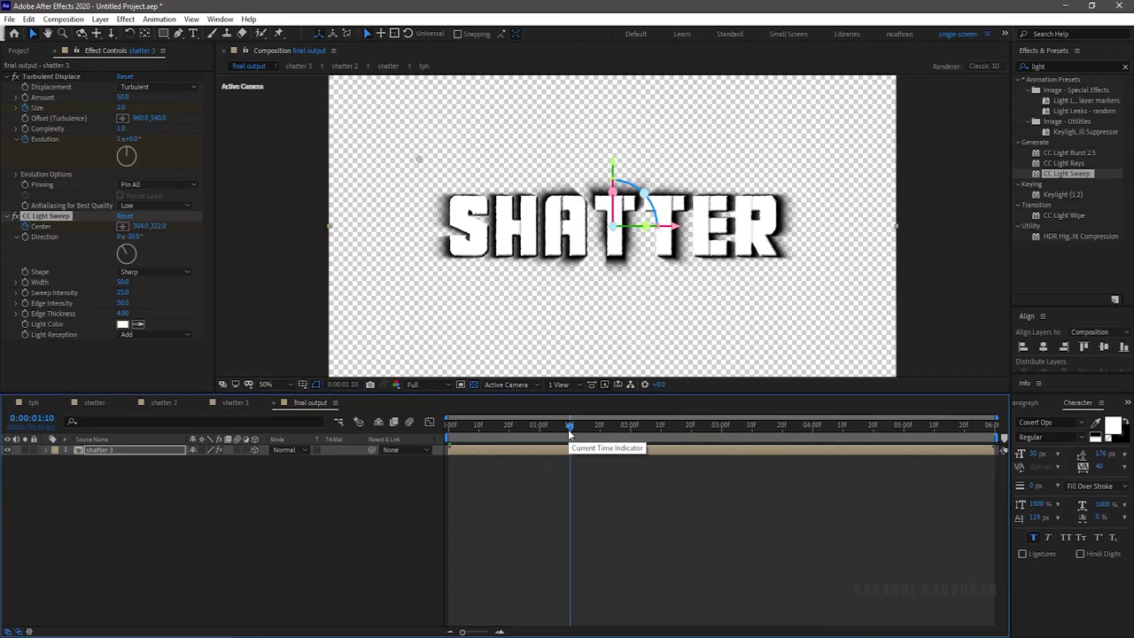
drag(568, 429, 538, 432)
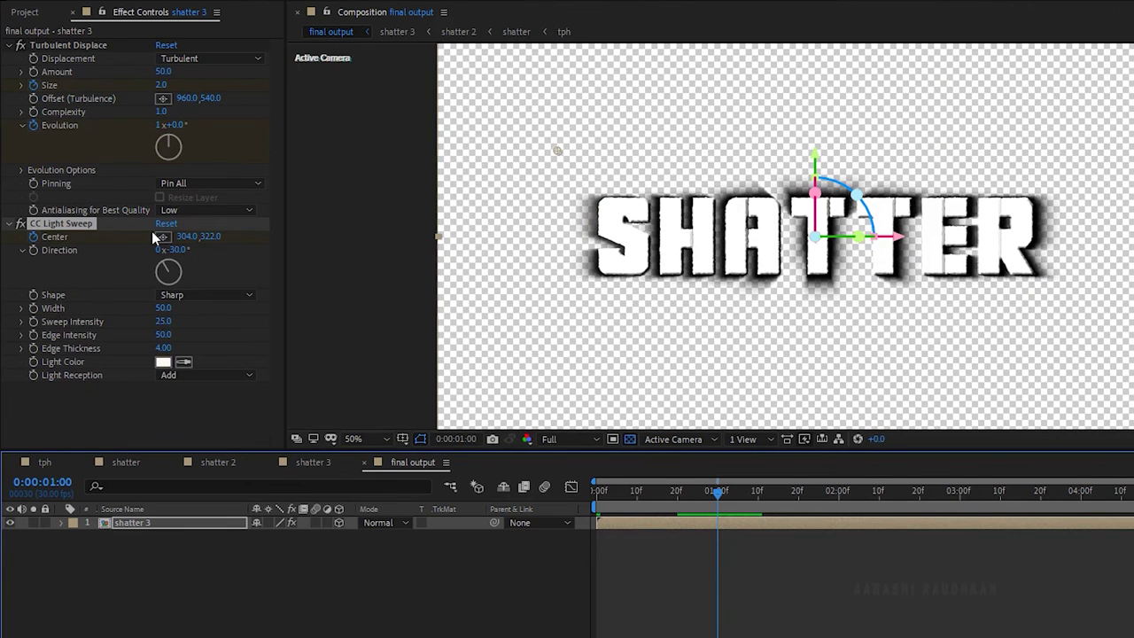
click(161, 237)
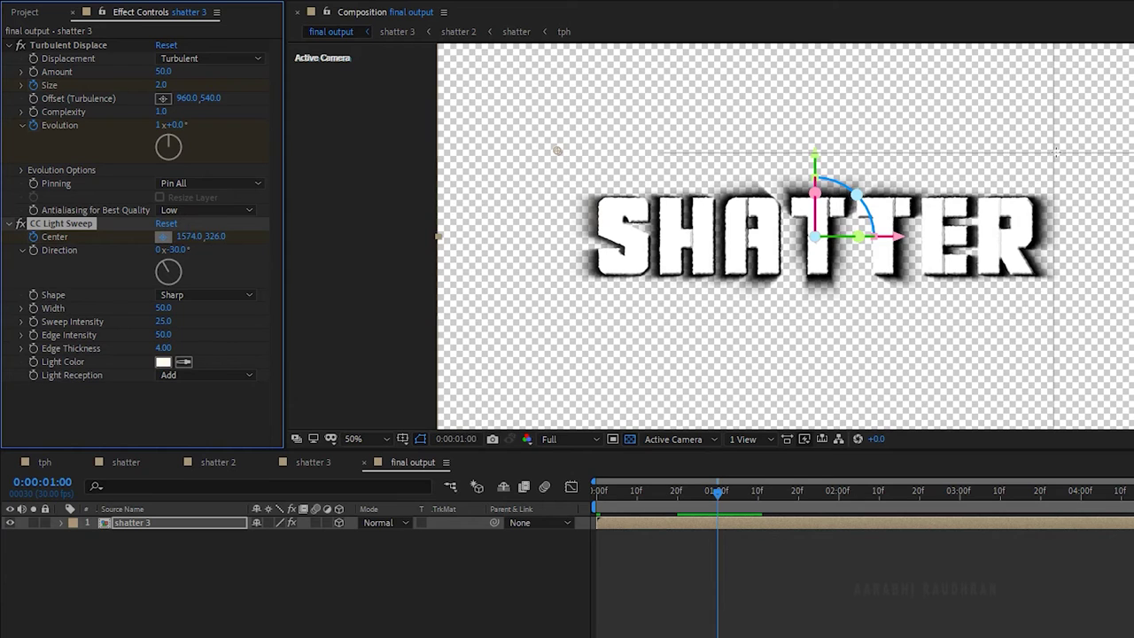
click(1062, 151)
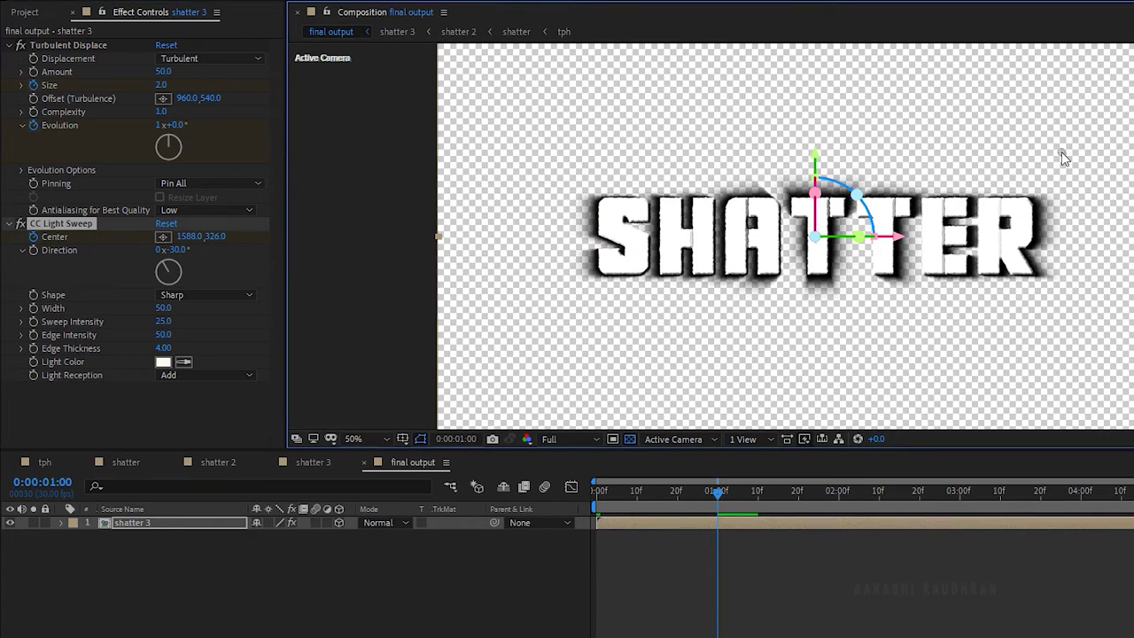
key(Home)
- Apply Easy Ease (F9) to all six Size, Evolution and Center keyframes
key(u)
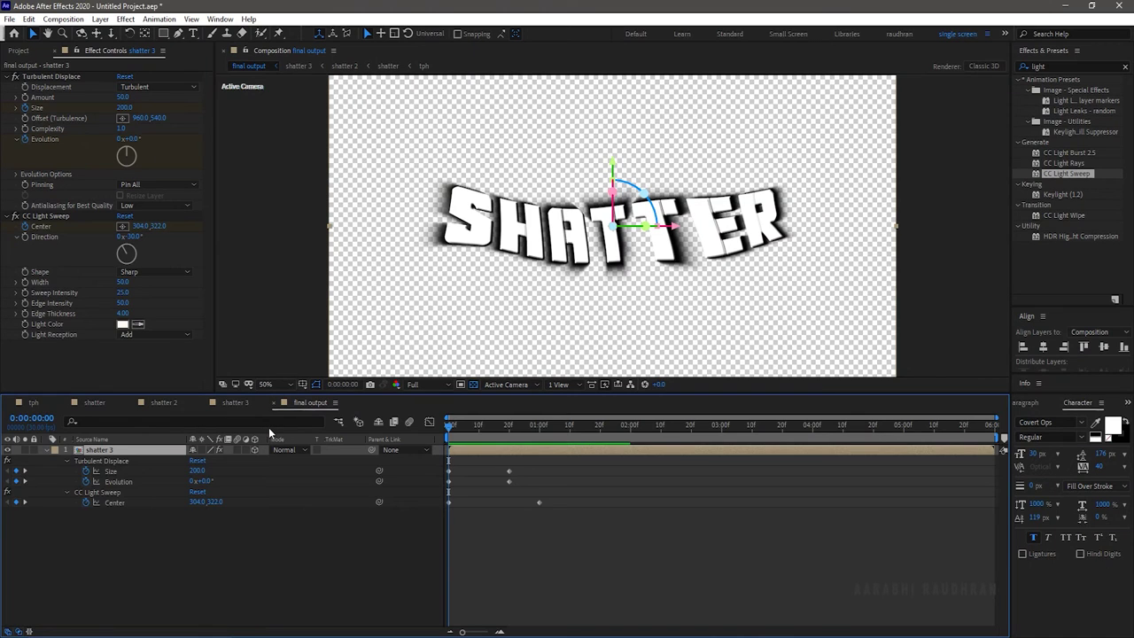
drag(575, 466, 423, 532)
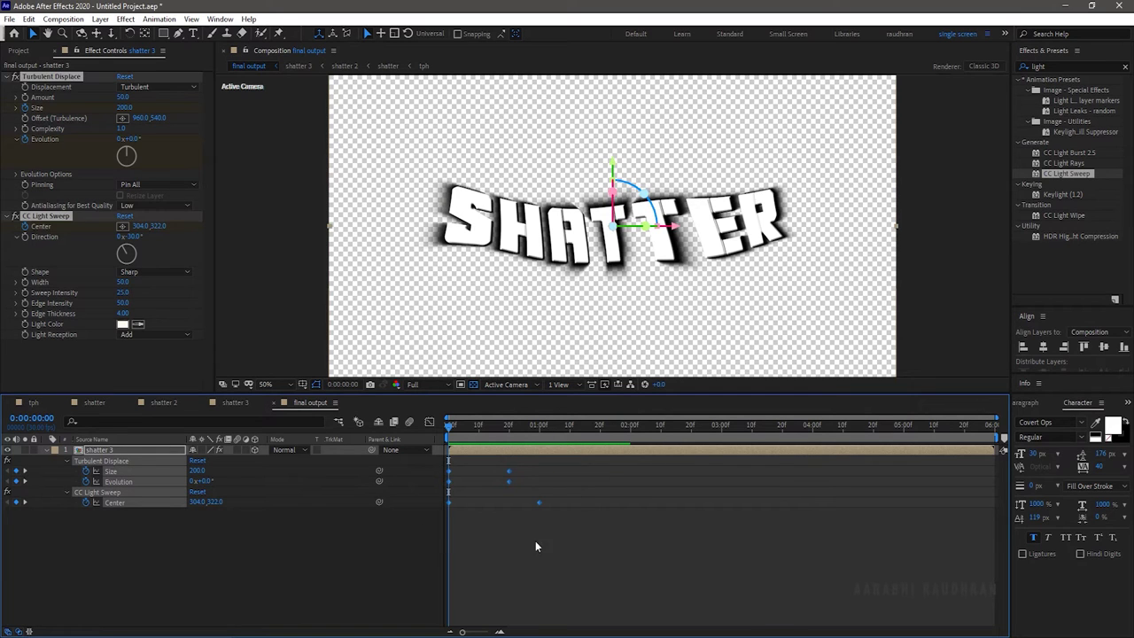
key(F9)
click(610, 534)
- Adjust the keyframes' speed curves in the Graph Editor so motion spikes early and settles
drag(604, 466, 417, 544)
click(429, 422)
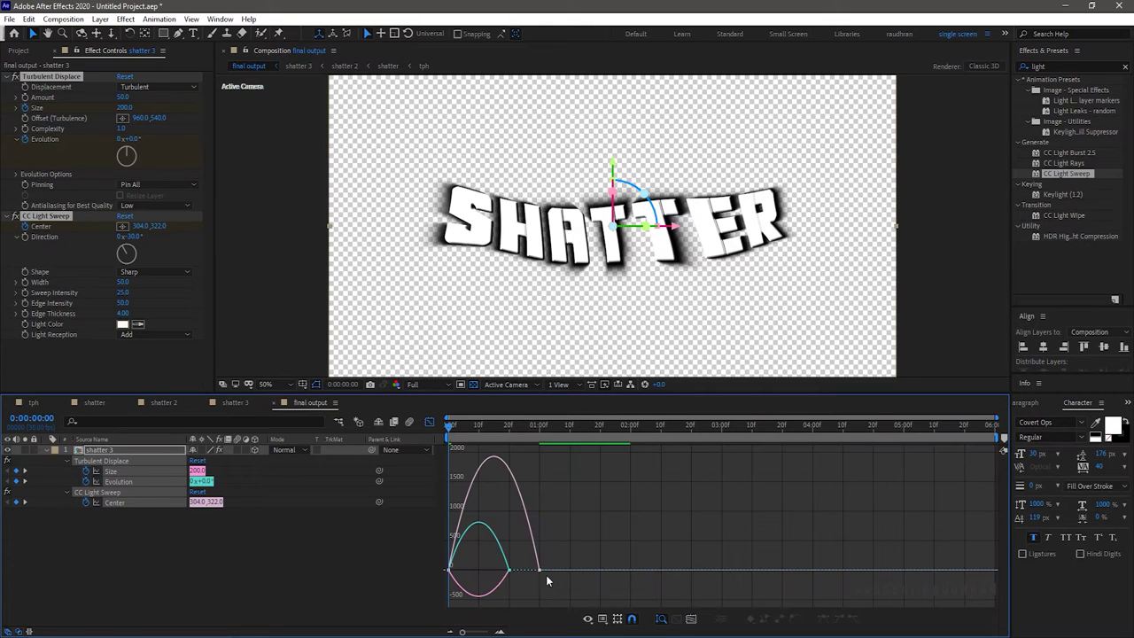
drag(575, 537, 454, 574)
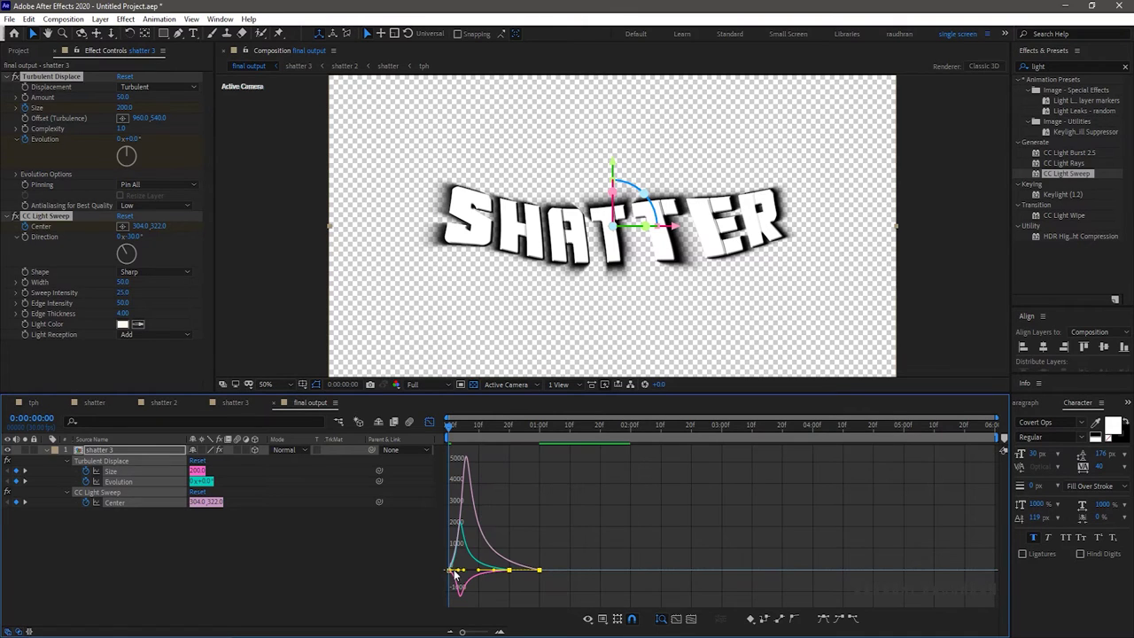
click(430, 423)
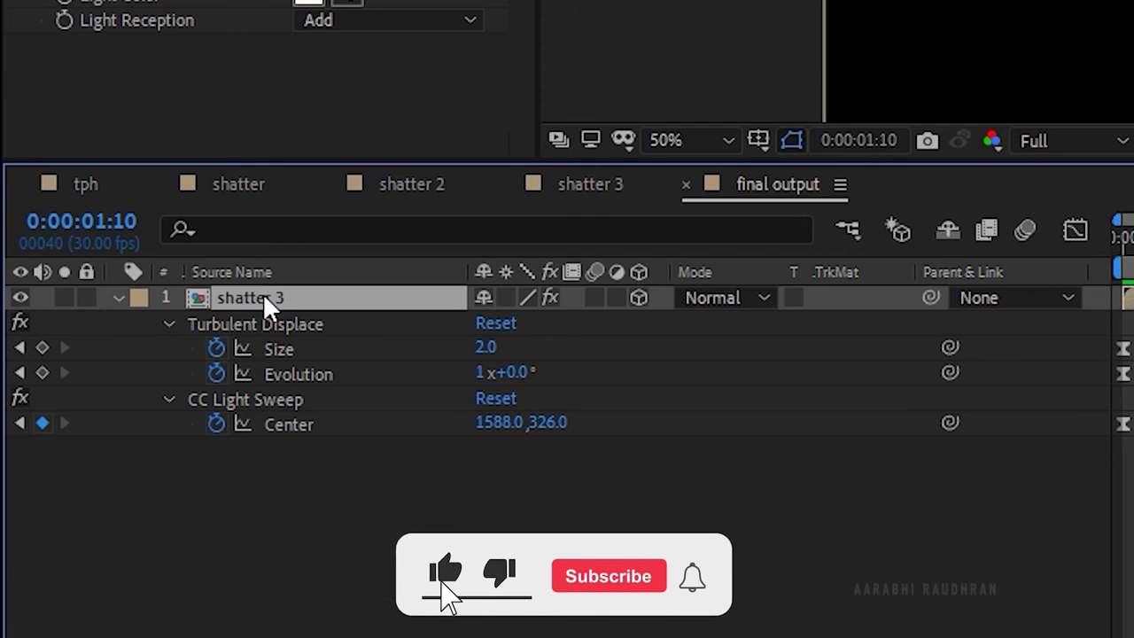
- At frame 0, keyframe shatter 3's Scale at 1000% and start keyframes for X, Y and Z Rotation
key(s)
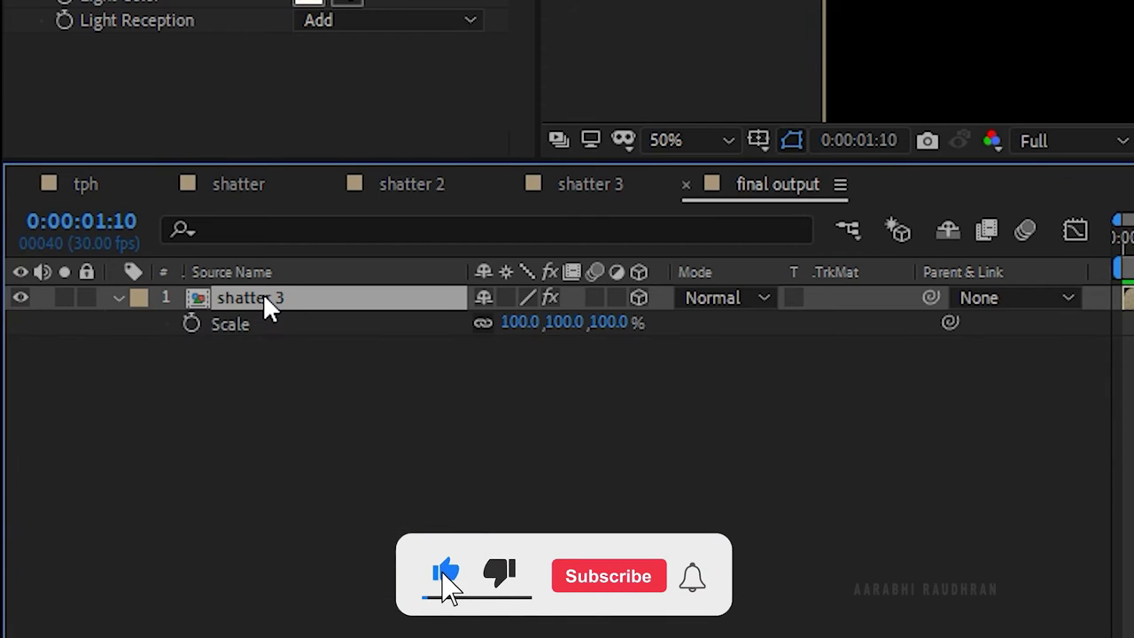
key(shift+r)
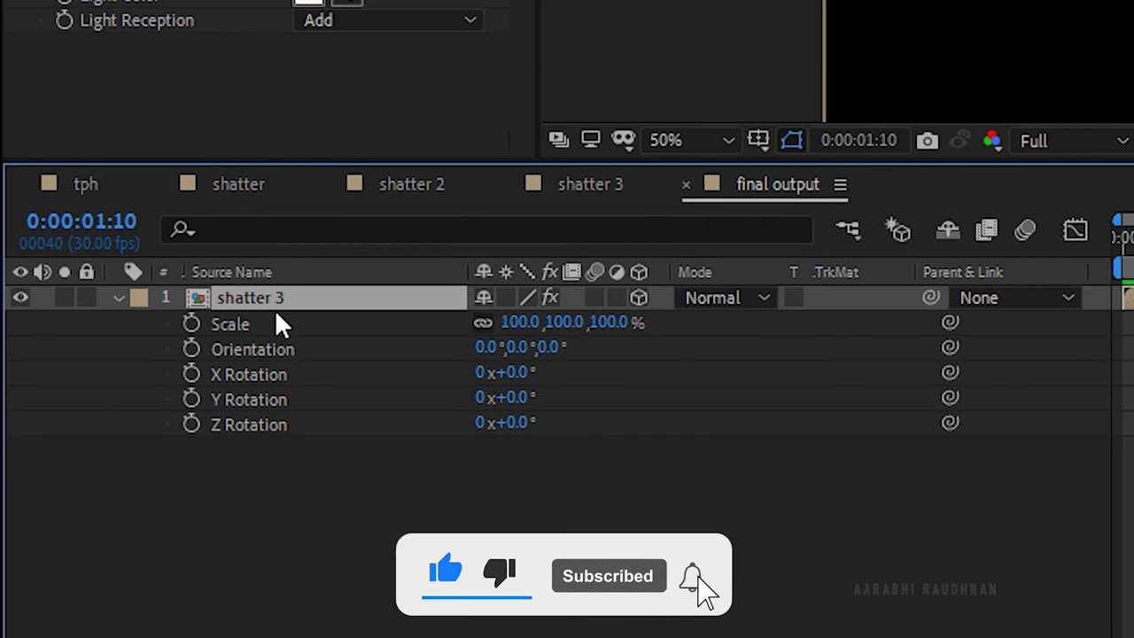
key(Home)
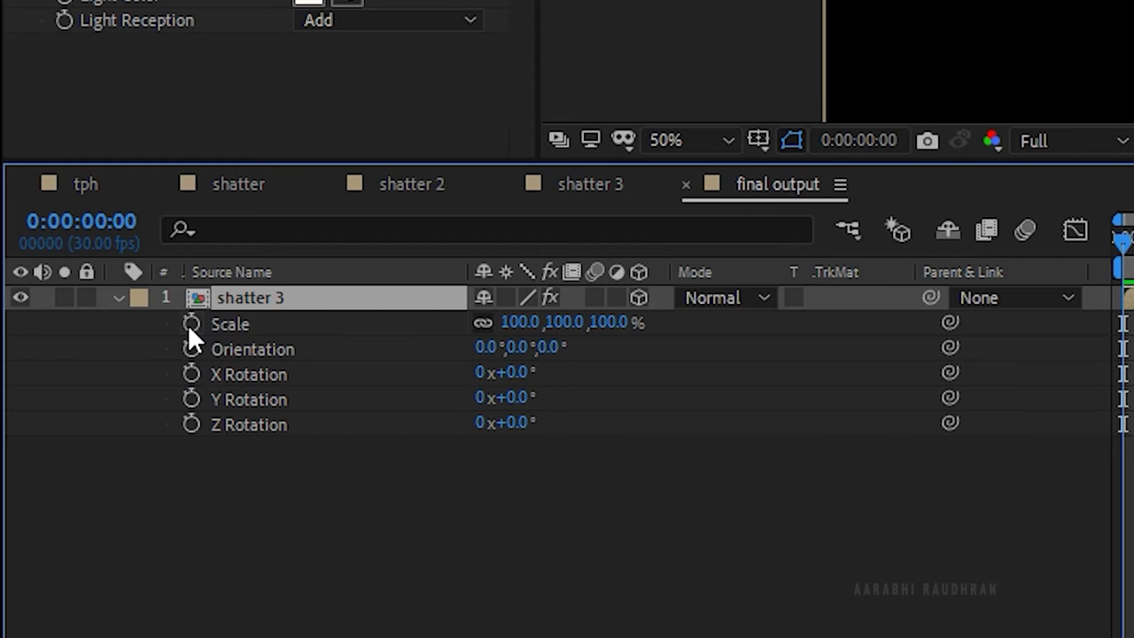
click(191, 323)
click(191, 374)
click(192, 399)
click(191, 424)
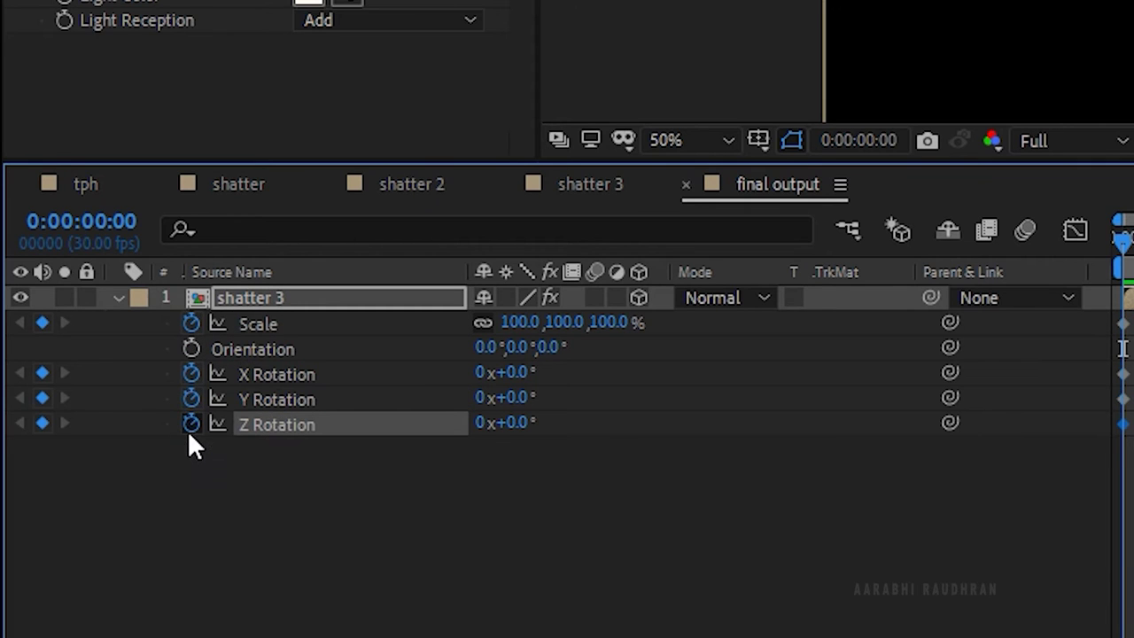
click(519, 321)
text(1)
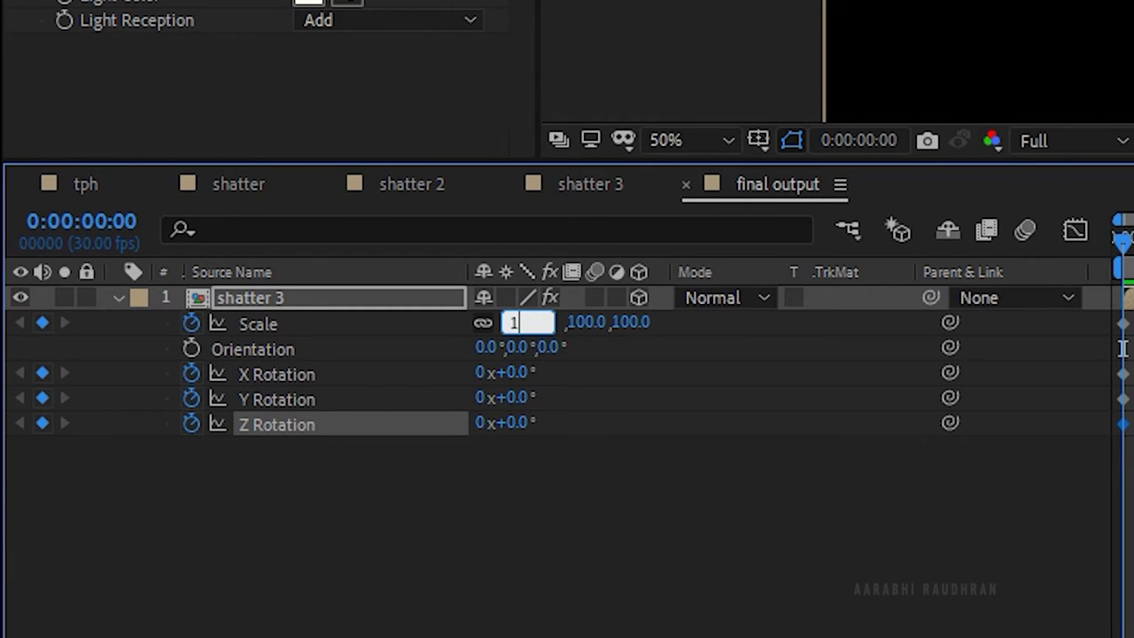
text(000)
key(Return)
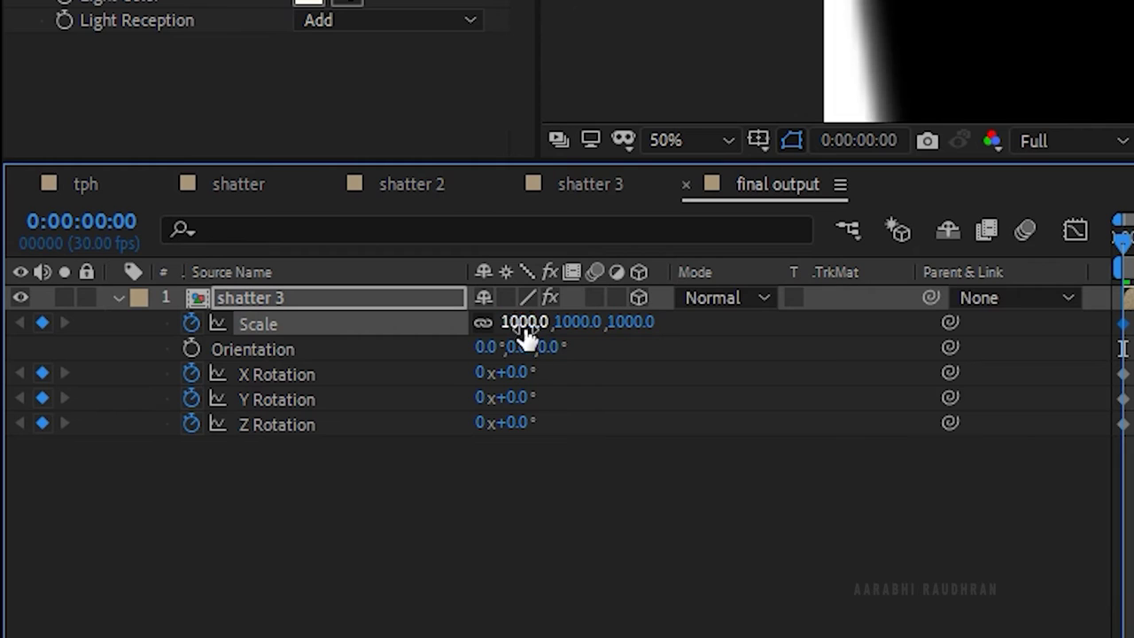
- Set the starting rotations to X 25°, Y 30° and Z 50°
click(512, 370)
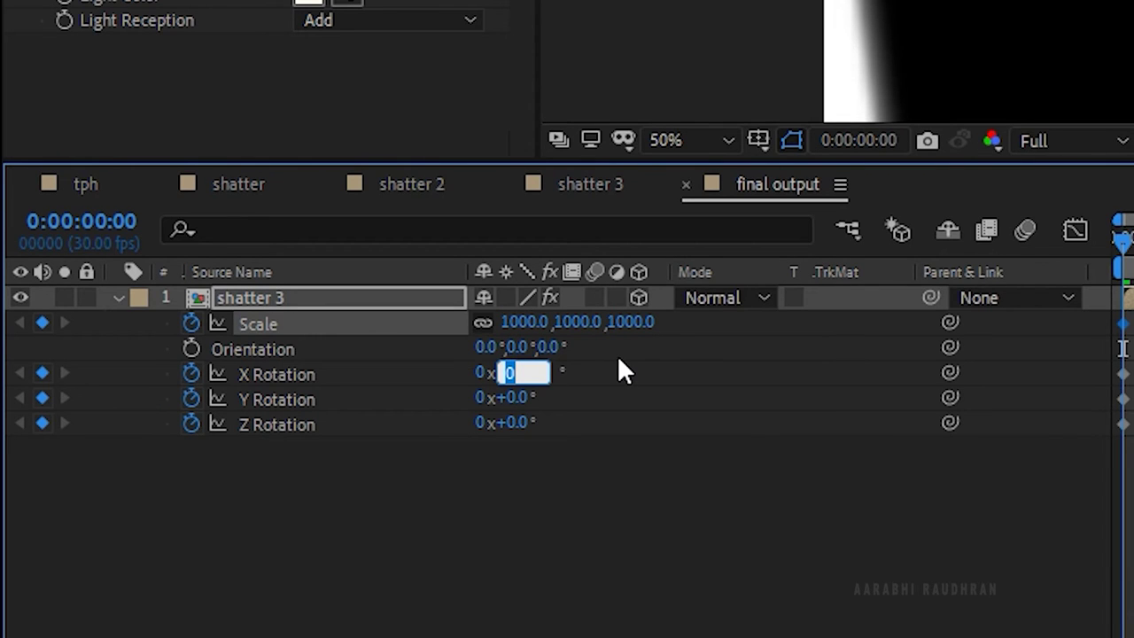
text(25)
key(Tab)
text(30)
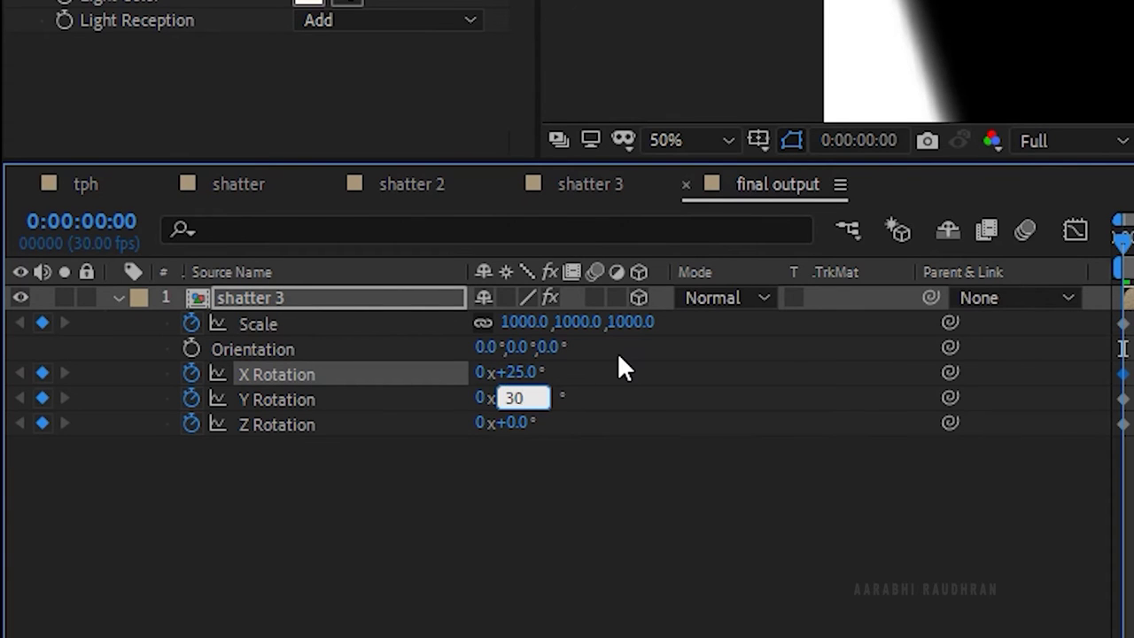
key(Tab)
key(Tab)
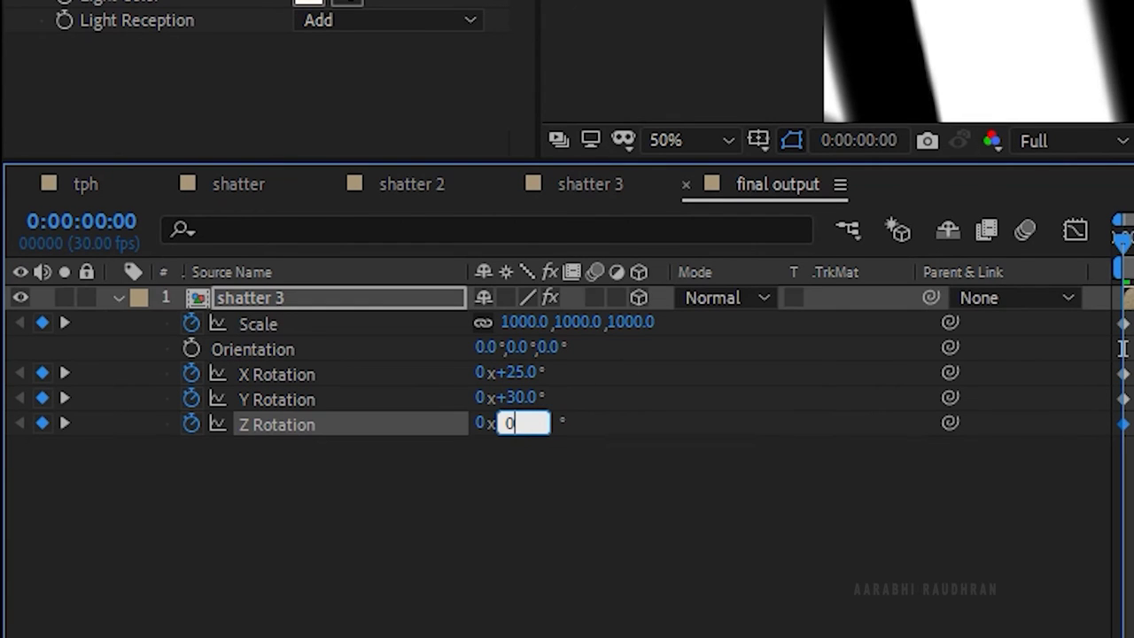
text(50)
key(Return)
- At frame 25, set Scale to 100% and X, Y and Z Rotation to 0°
click(1133, 249)
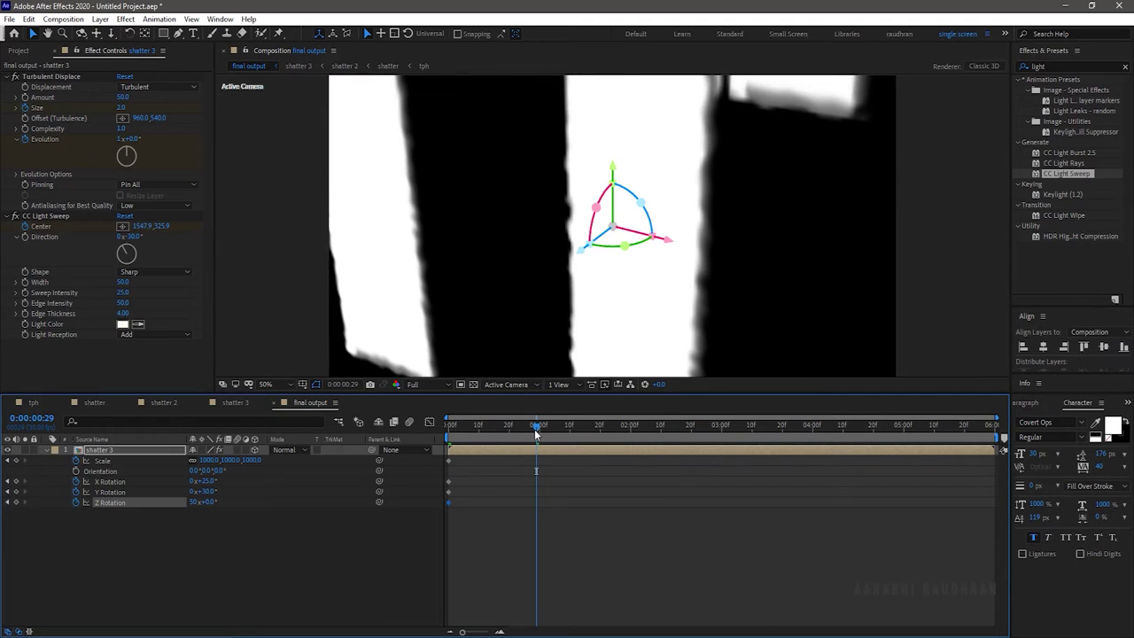
drag(534, 429, 523, 429)
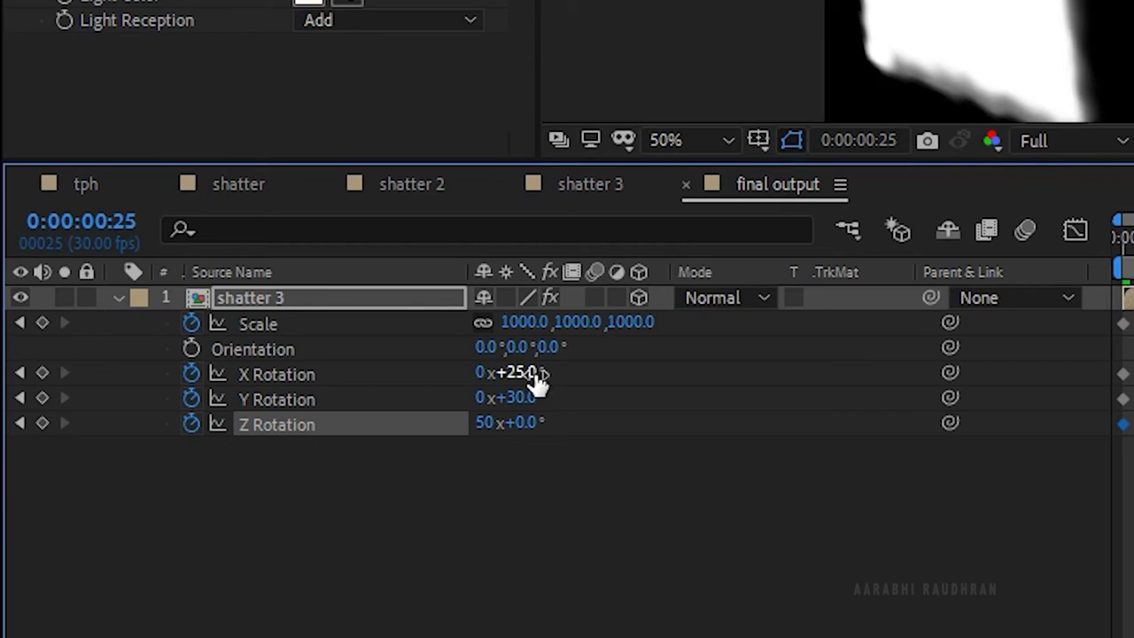
click(240, 460)
text(100)
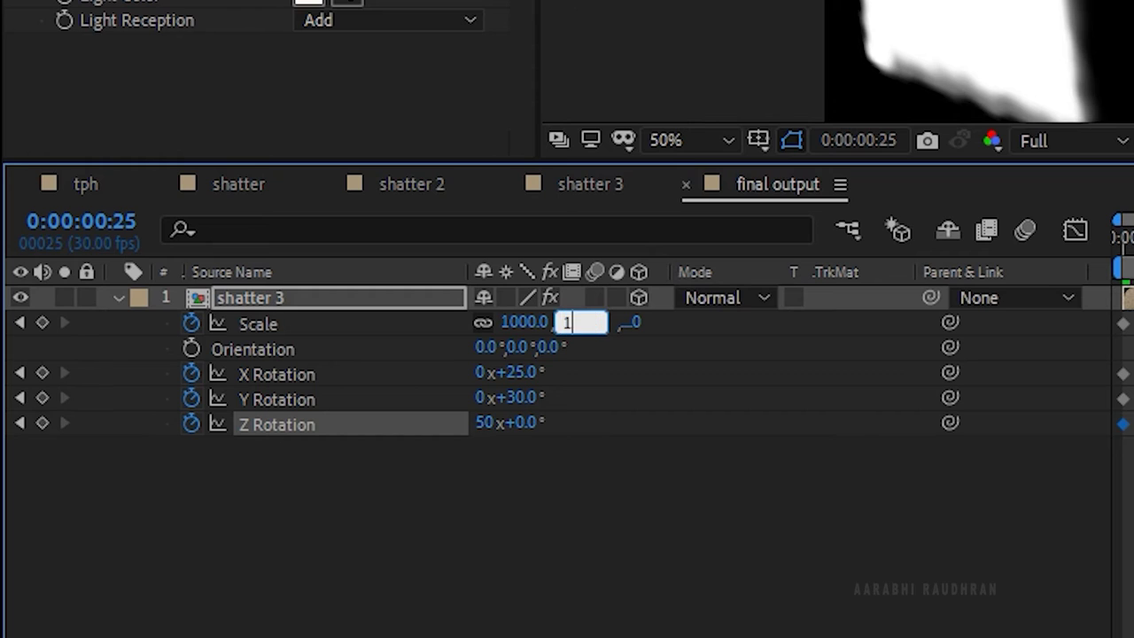
key(Tab)
key(Tab)
key(Tab)
key(Tab)
text(0)
key(Tab)
key(Tab)
text(0)
key(Tab)
text(0)
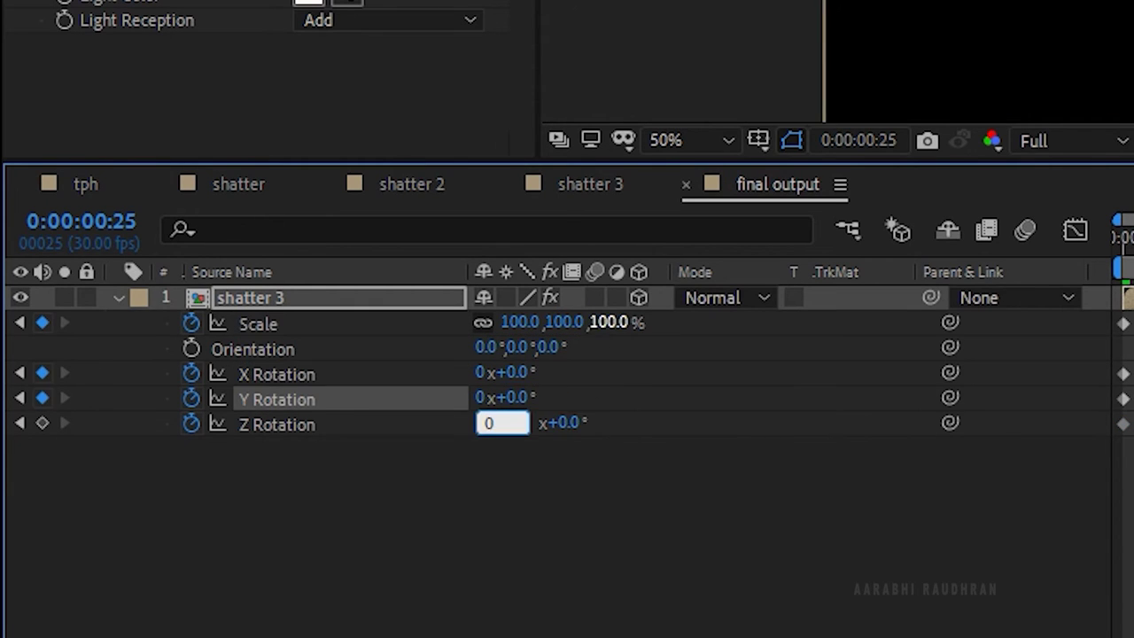
key(Tab)
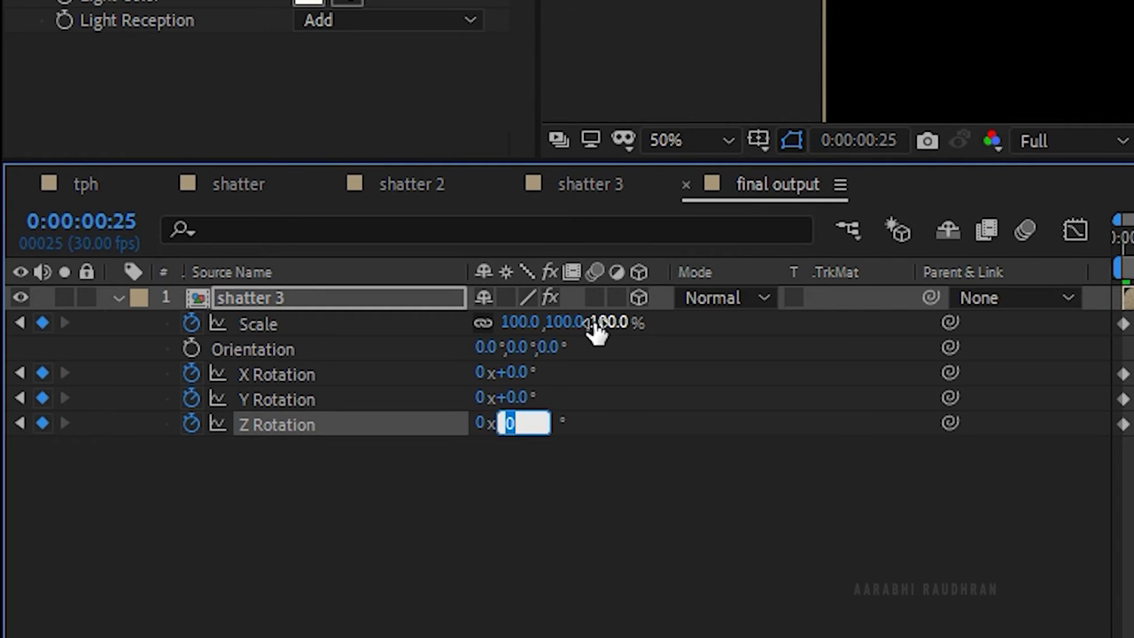
text(0)
key(Return)
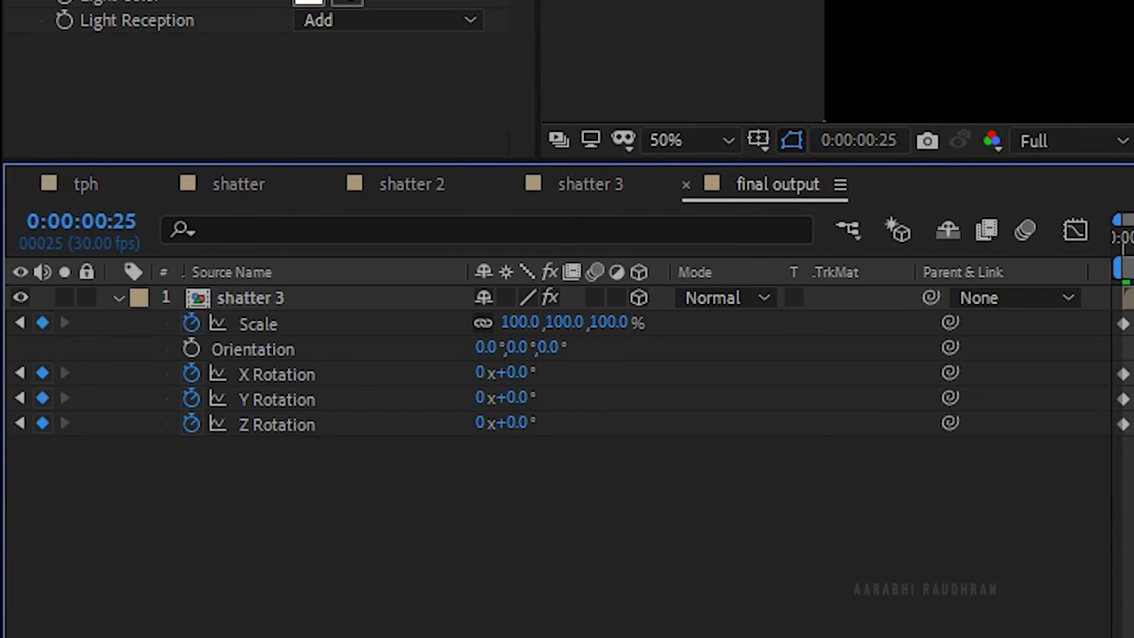
- Strengthen the scale and rotation easing in the Graph Editor and preview the final output
drag(554, 457, 447, 521)
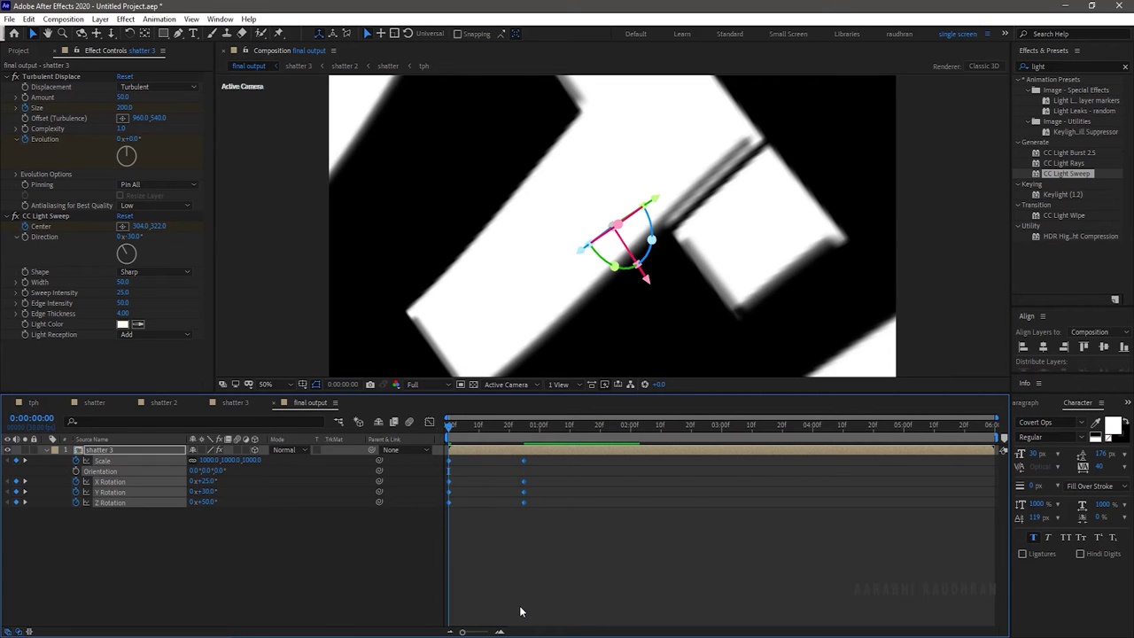
click(429, 422)
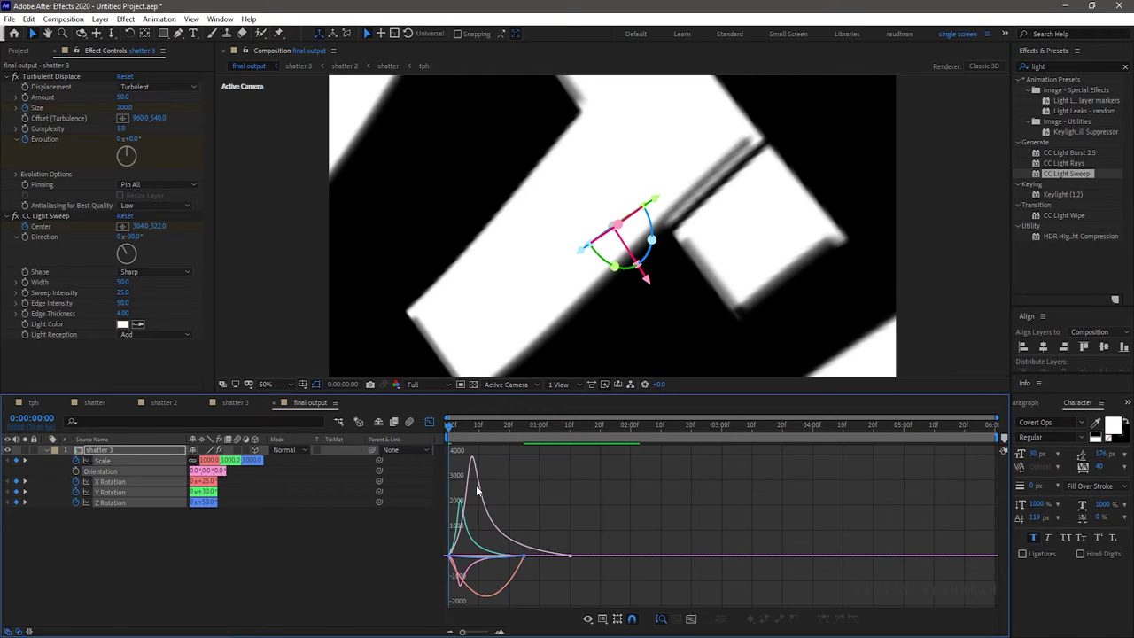
drag(524, 556, 456, 558)
click(431, 423)
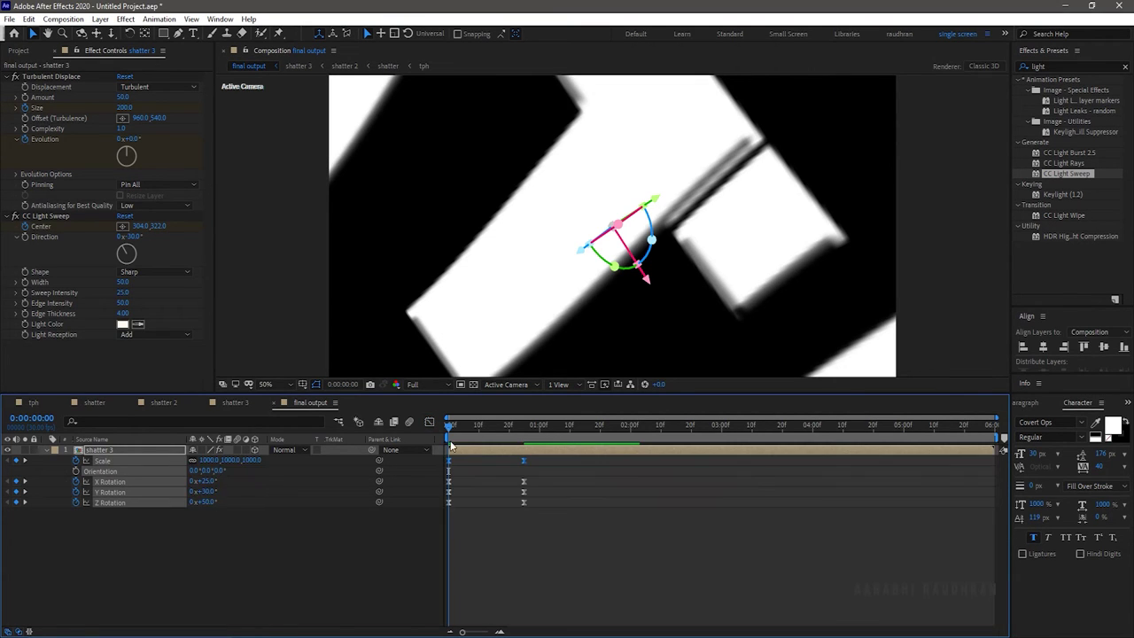
click(695, 488)
key(space)
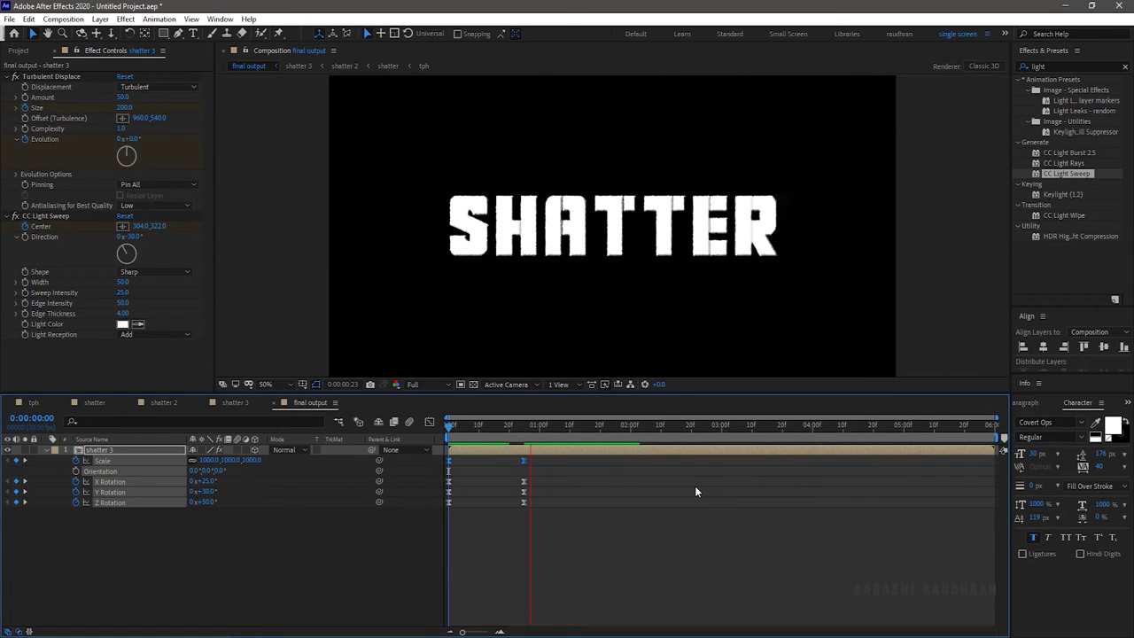
click(165, 403)
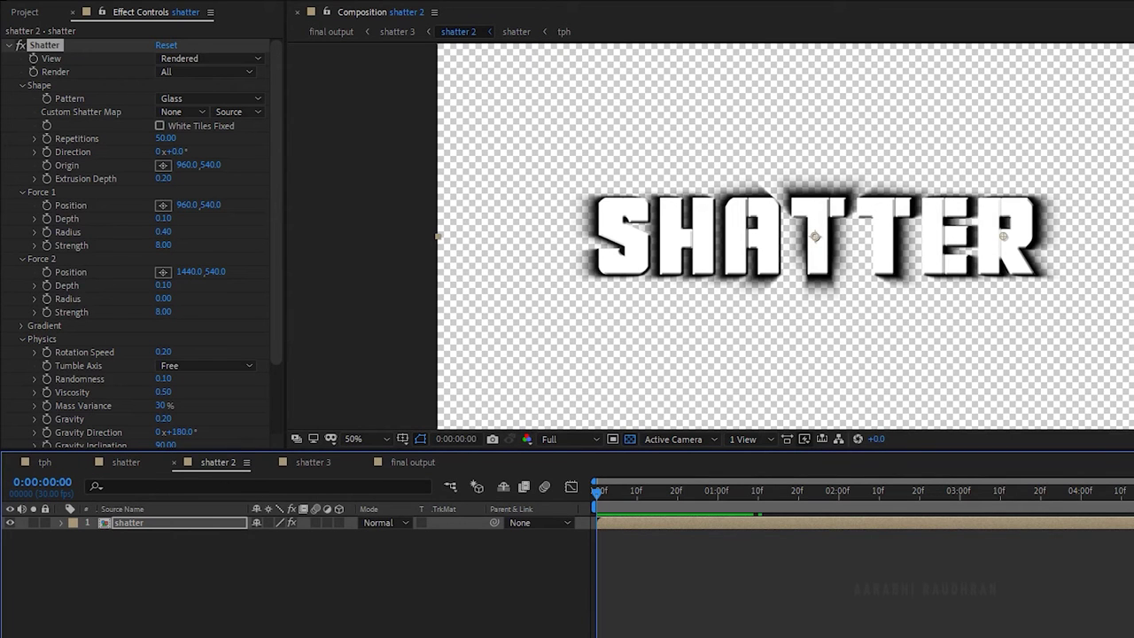
- Add Tint to the shatter layer in shatter 2 with Map White To FF0A49 pink-red
click(1133, 33)
text(tint)
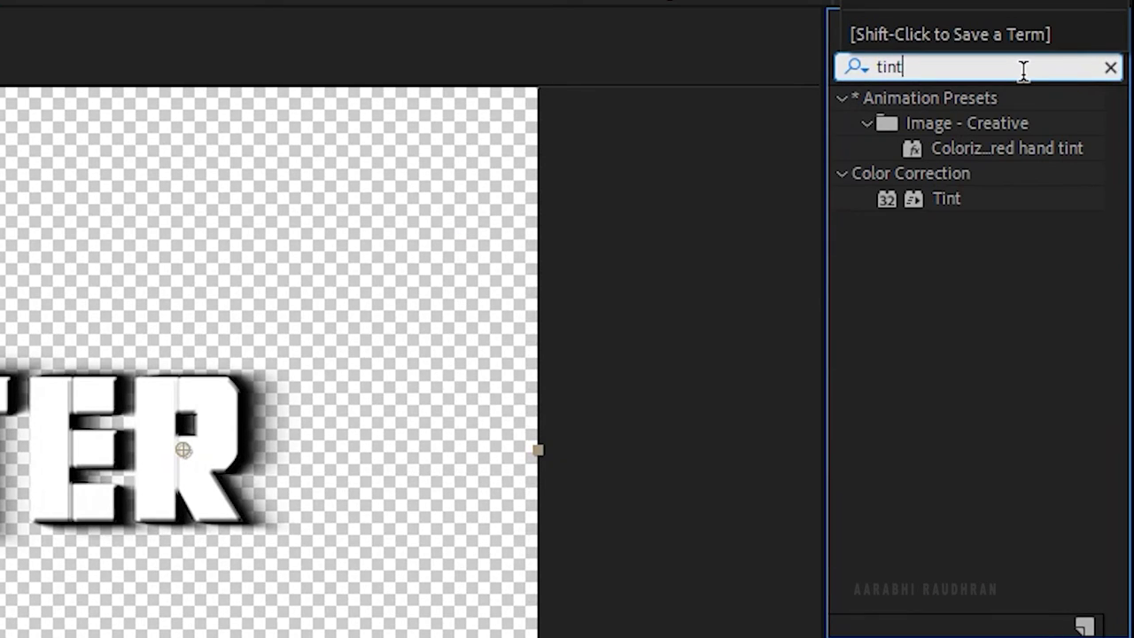
drag(947, 198, 180, 456)
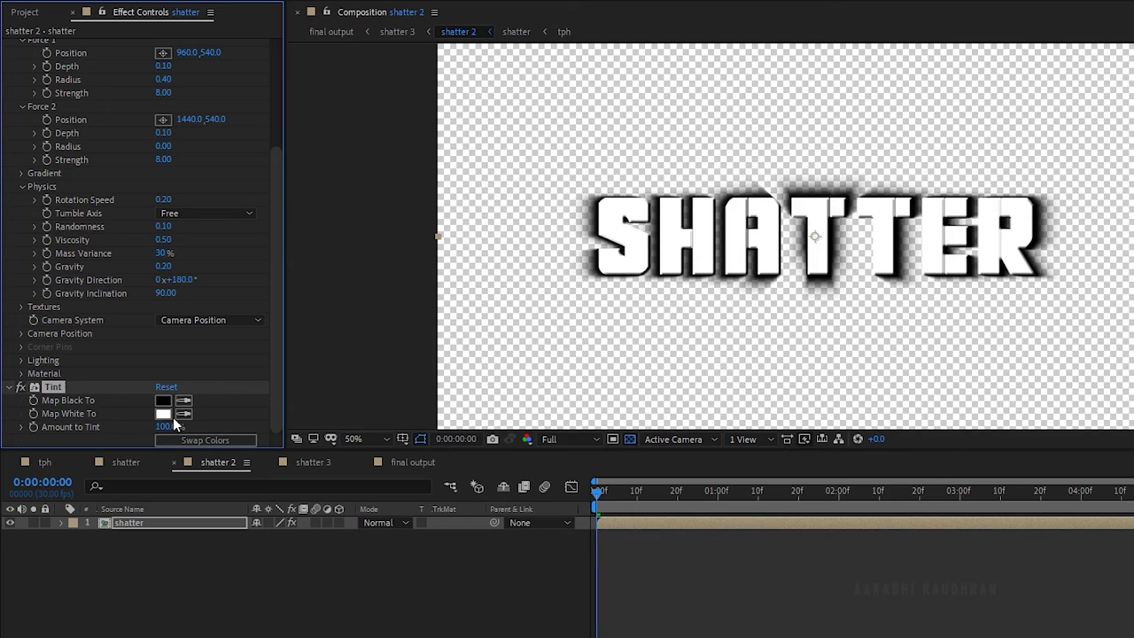
click(163, 414)
click(353, 184)
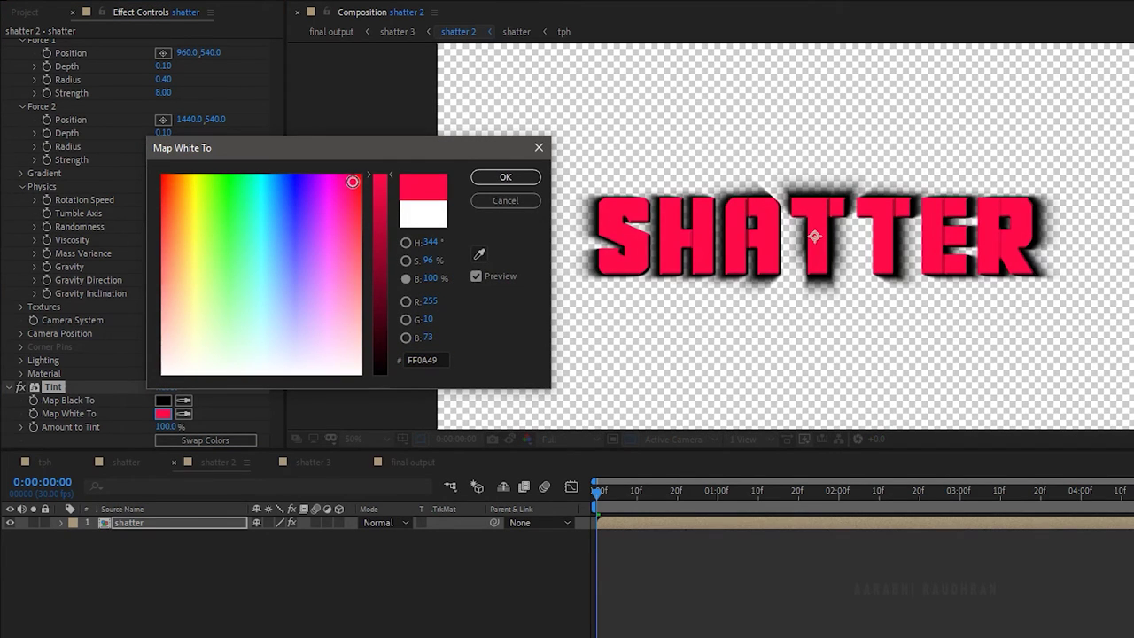
click(497, 177)
- In final output, set CC Light Sweep's Light Color to pale pink FF5682
click(416, 462)
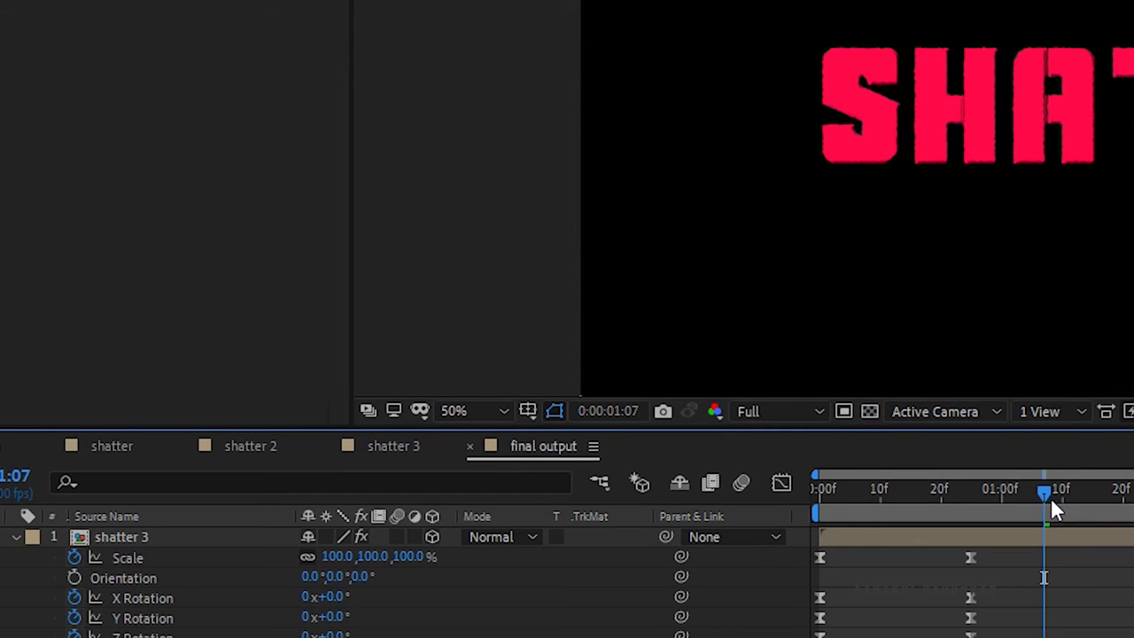
drag(1038, 496, 691, 518)
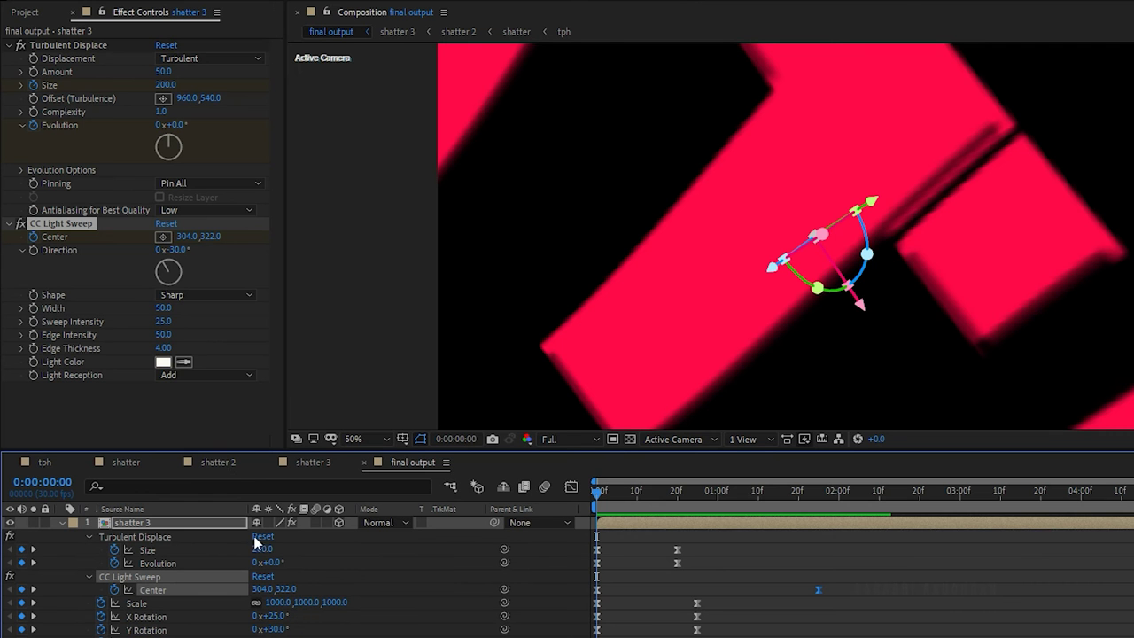
click(163, 362)
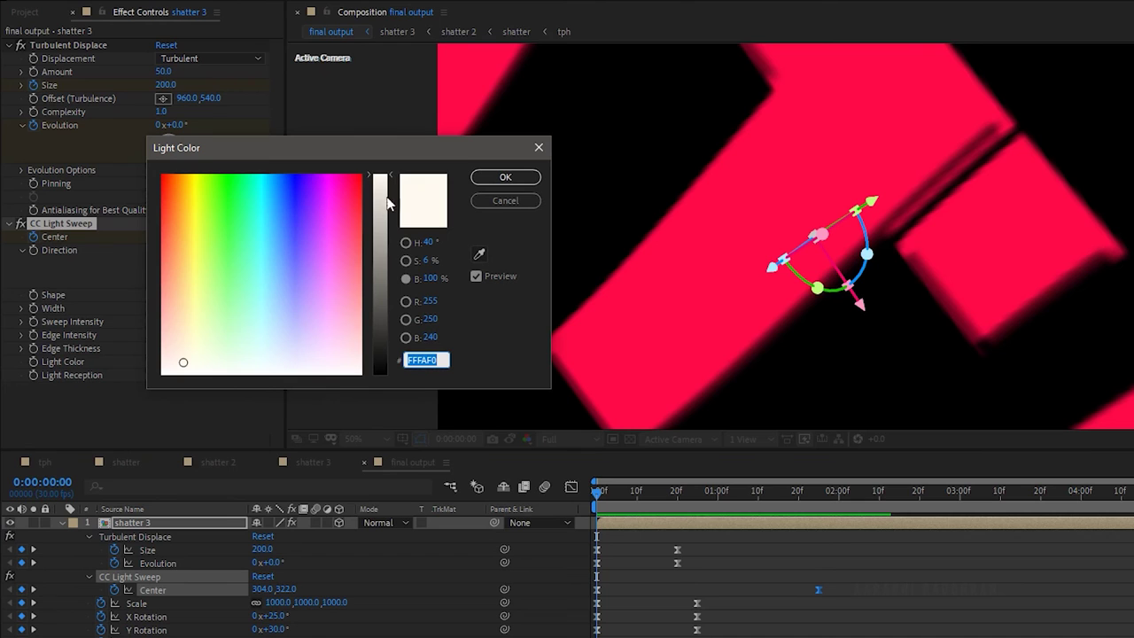
click(479, 254)
click(700, 226)
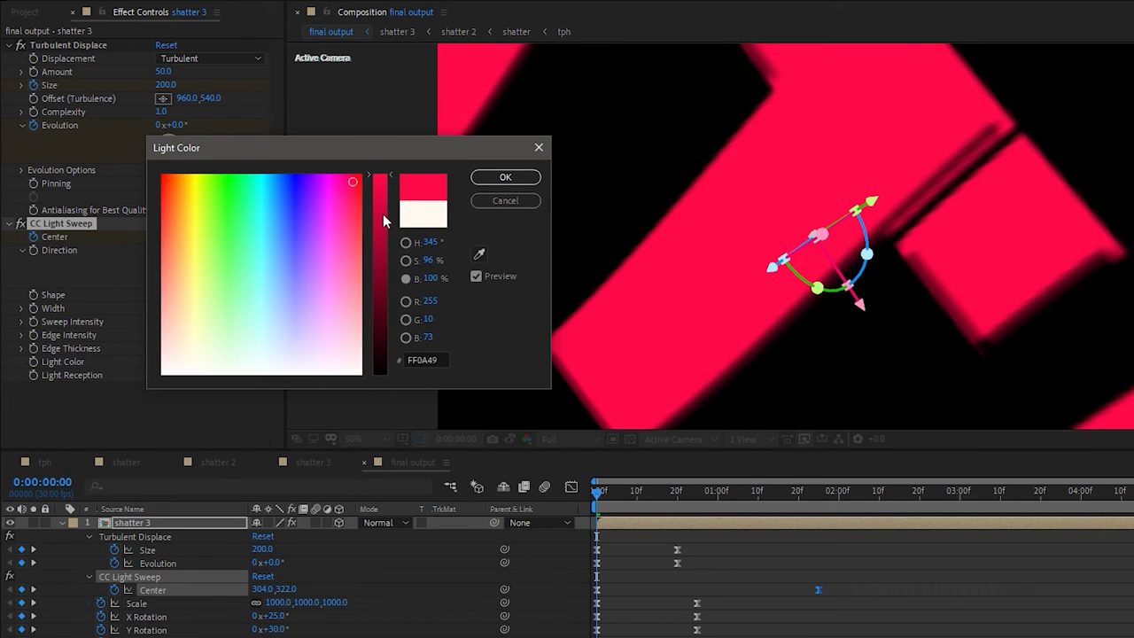
drag(352, 232, 352, 255)
click(505, 177)
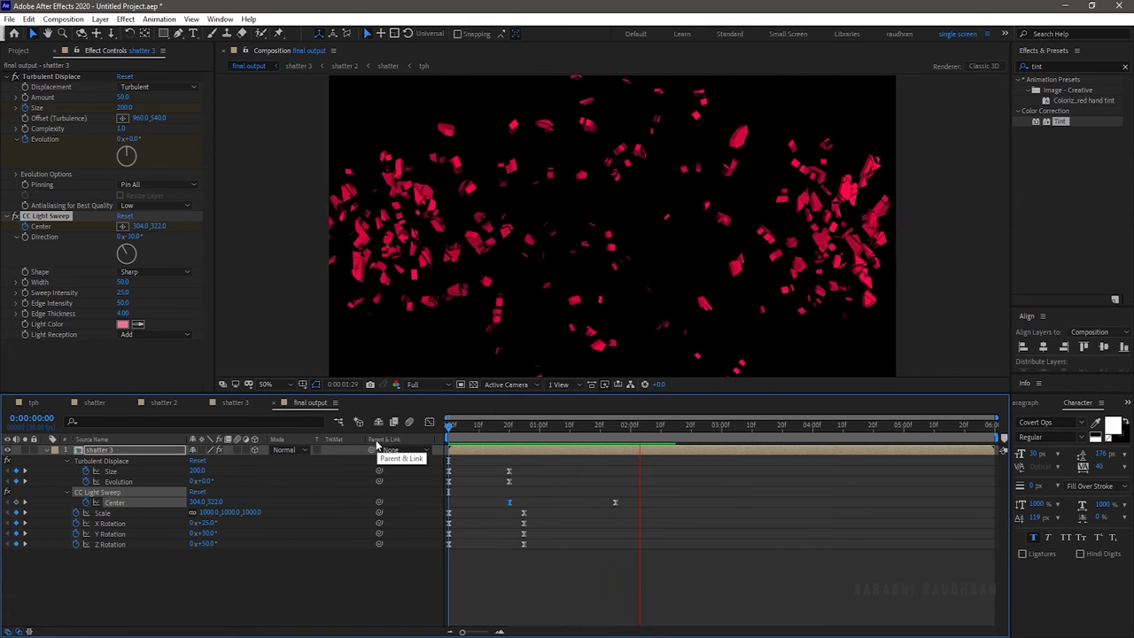
- Stop the preview and create a black 1920×1080 solid named 'bg' via New > Solid
key(space)
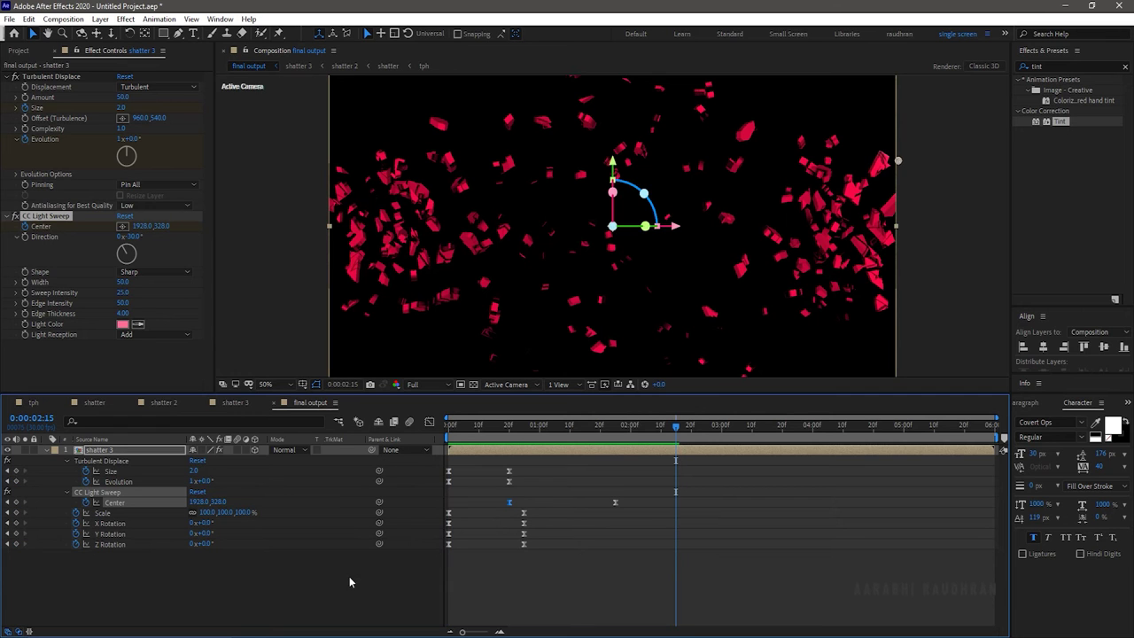
click(50, 453)
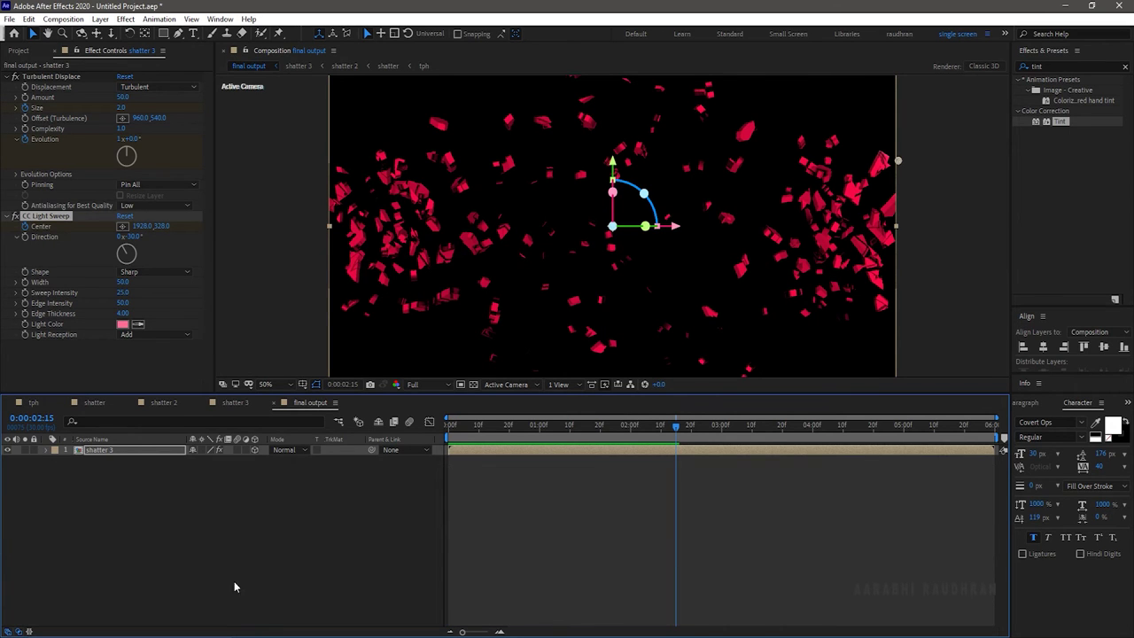
right_click(251, 567)
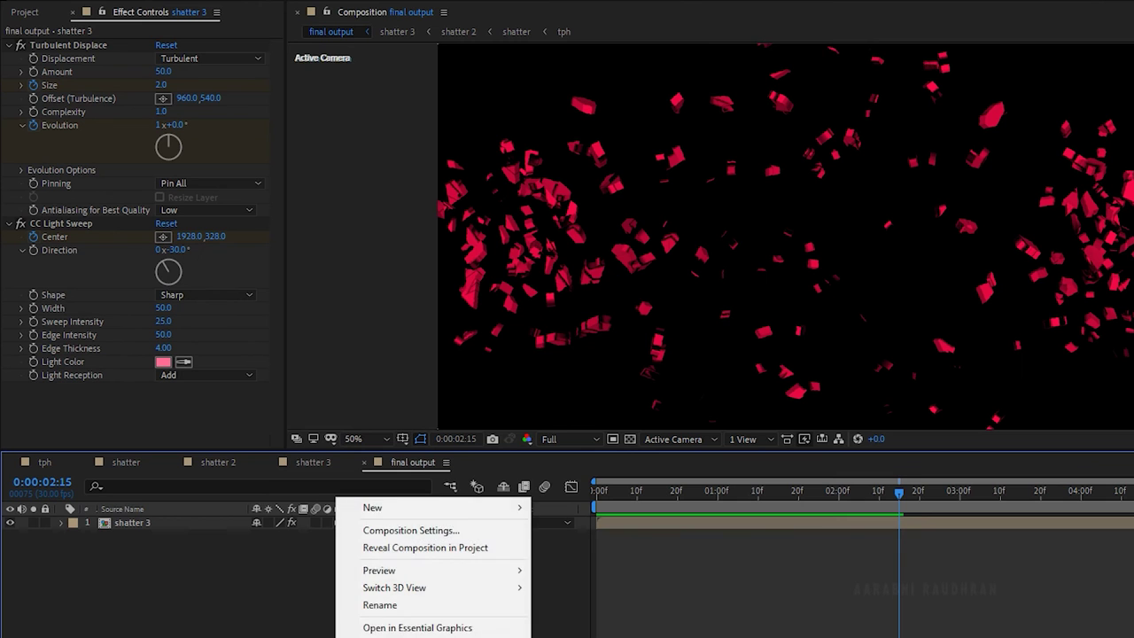
mouse_move(390, 513)
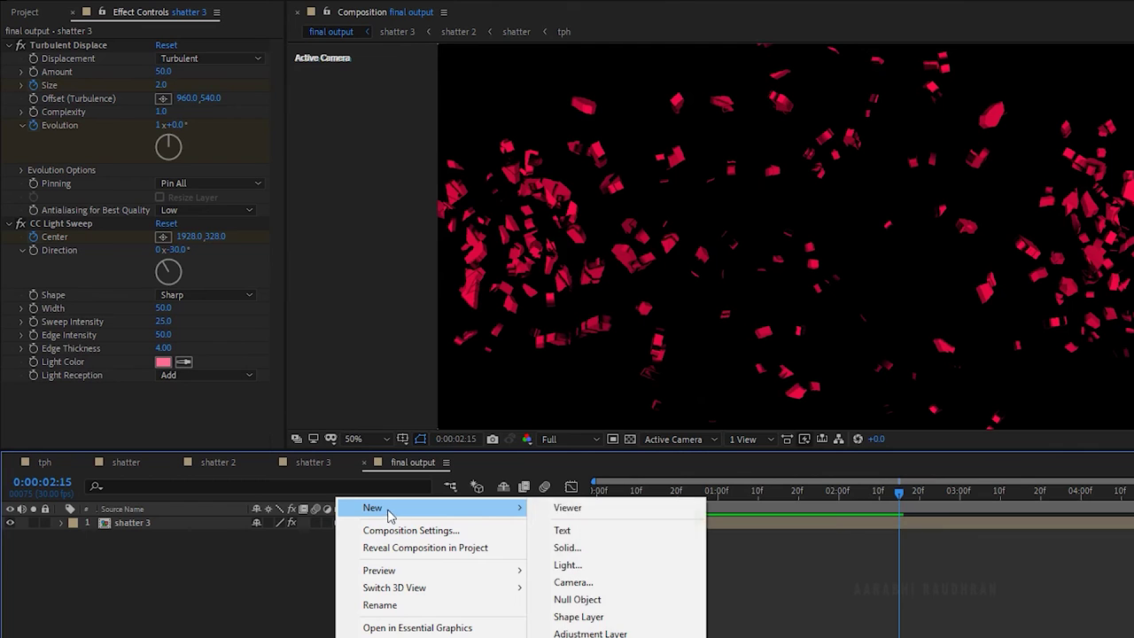
click(584, 548)
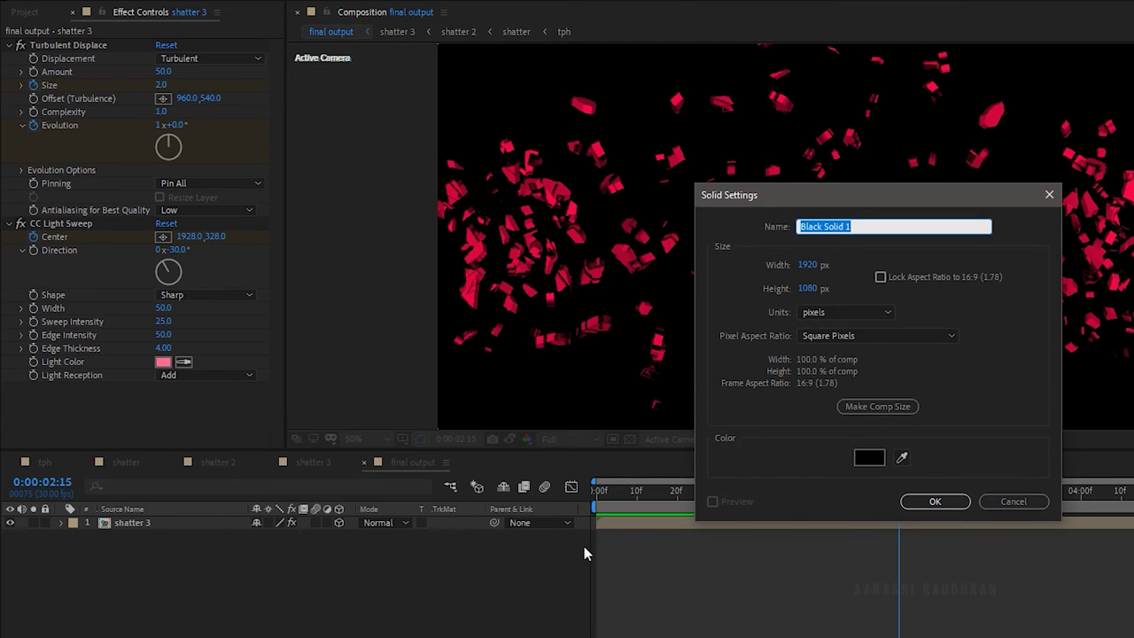
text(bg)
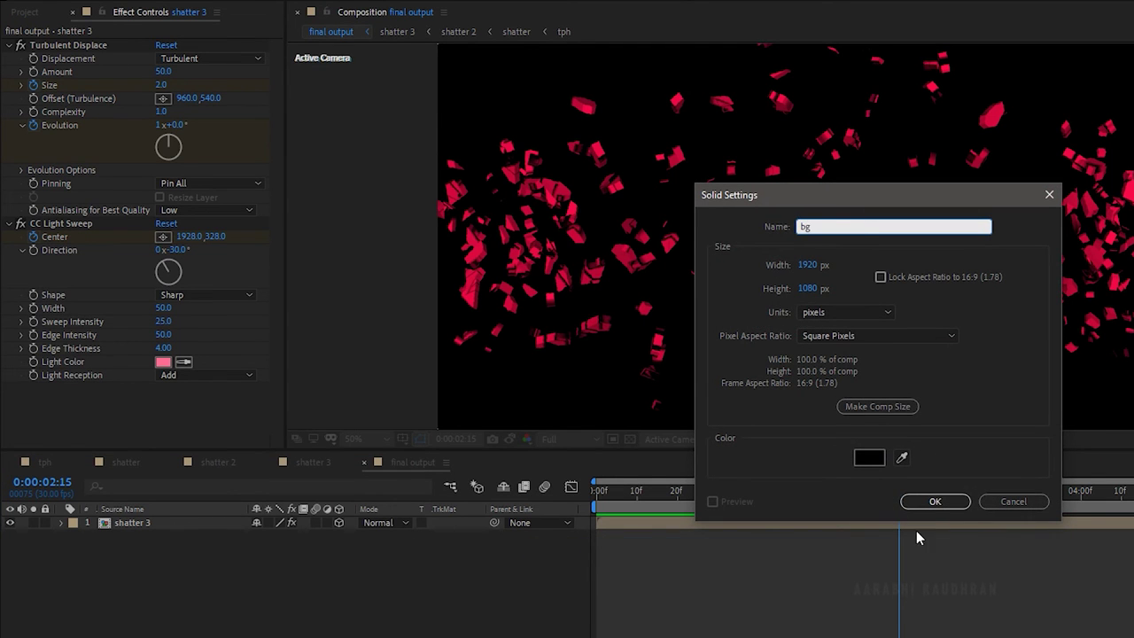
click(935, 502)
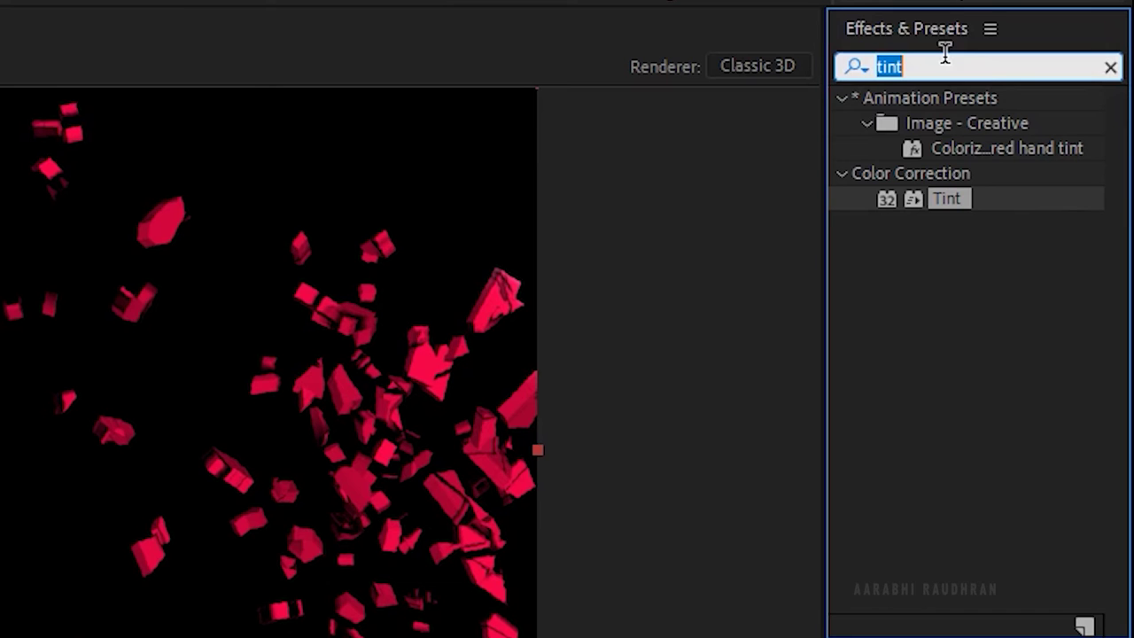
text(frac)
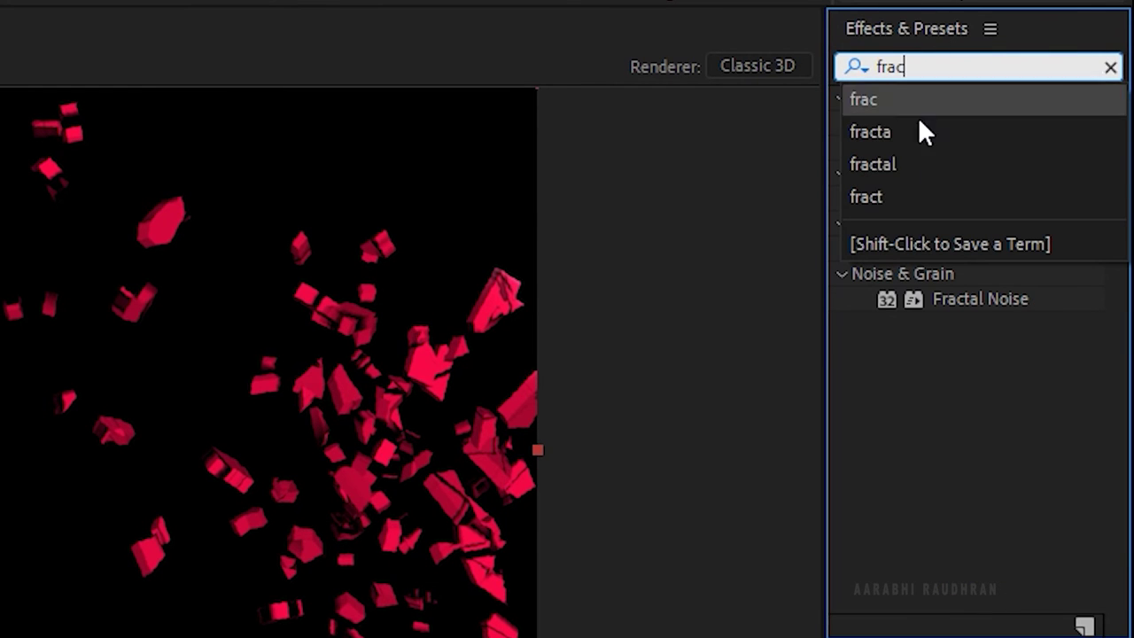
- Apply Fractal Noise to bg with Smeary fractal type, Linear noise, Contrast 250 and Brightness 25
drag(965, 296, 126, 460)
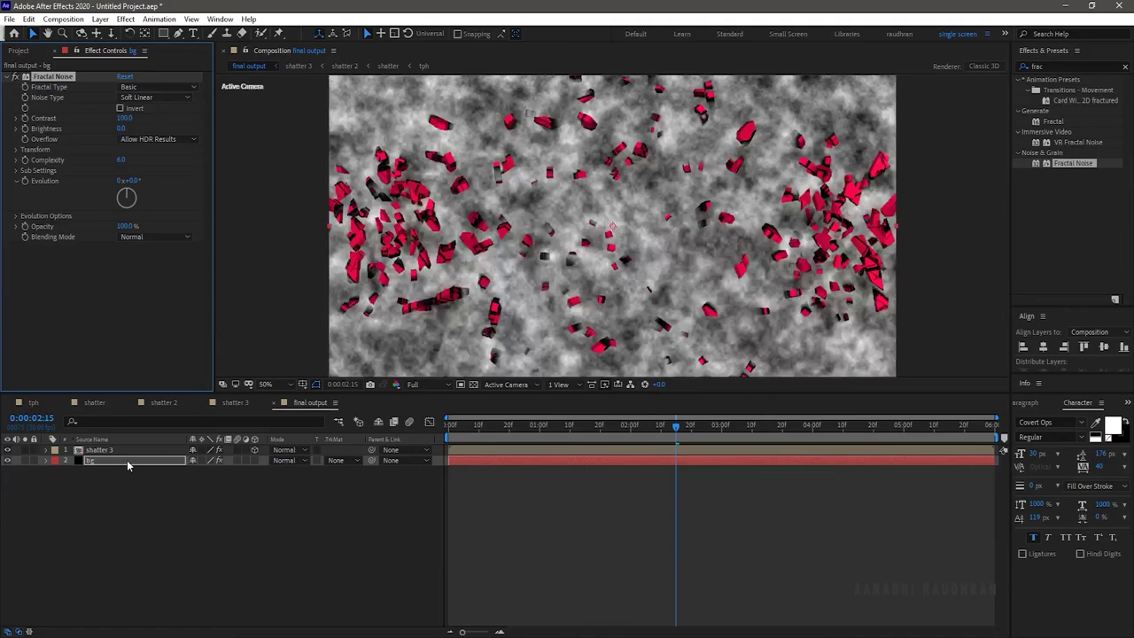
click(159, 86)
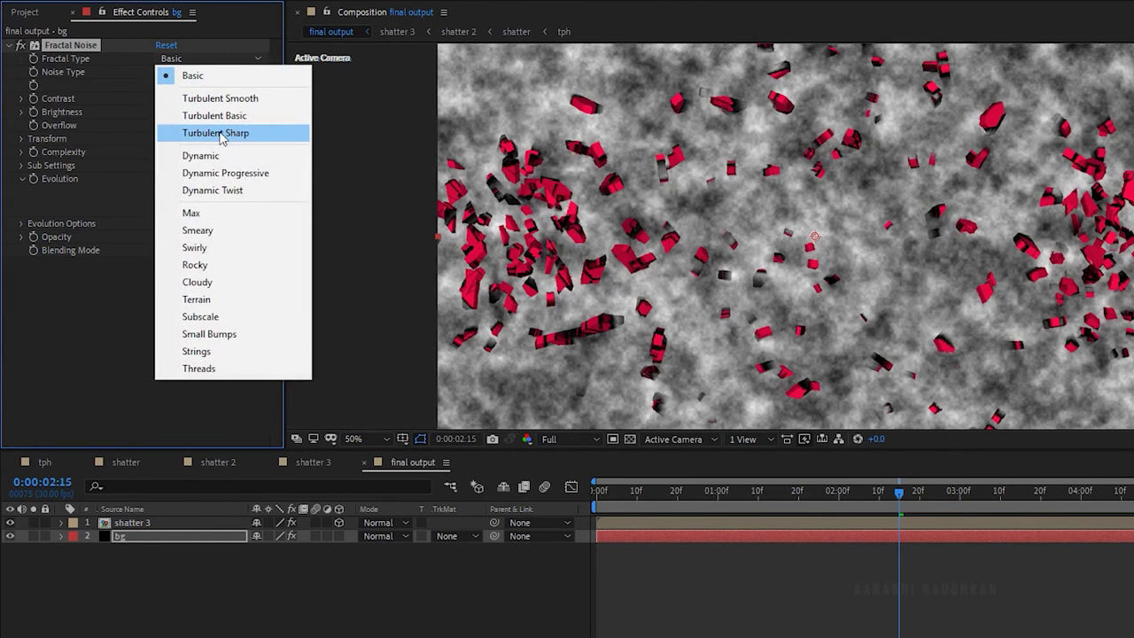
click(196, 231)
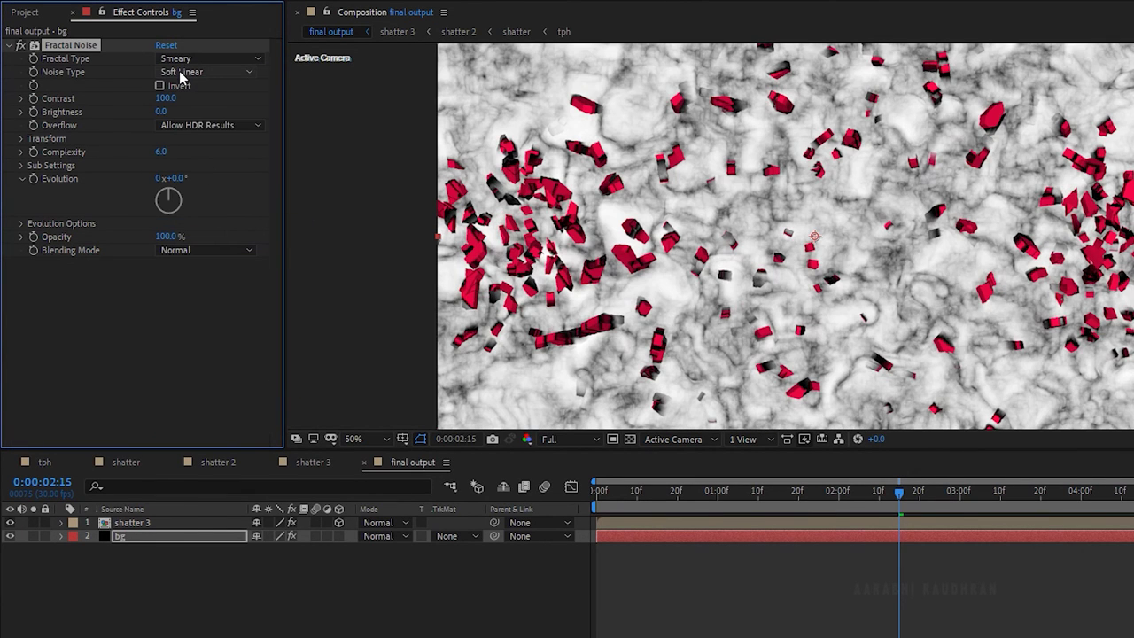
click(181, 72)
click(191, 105)
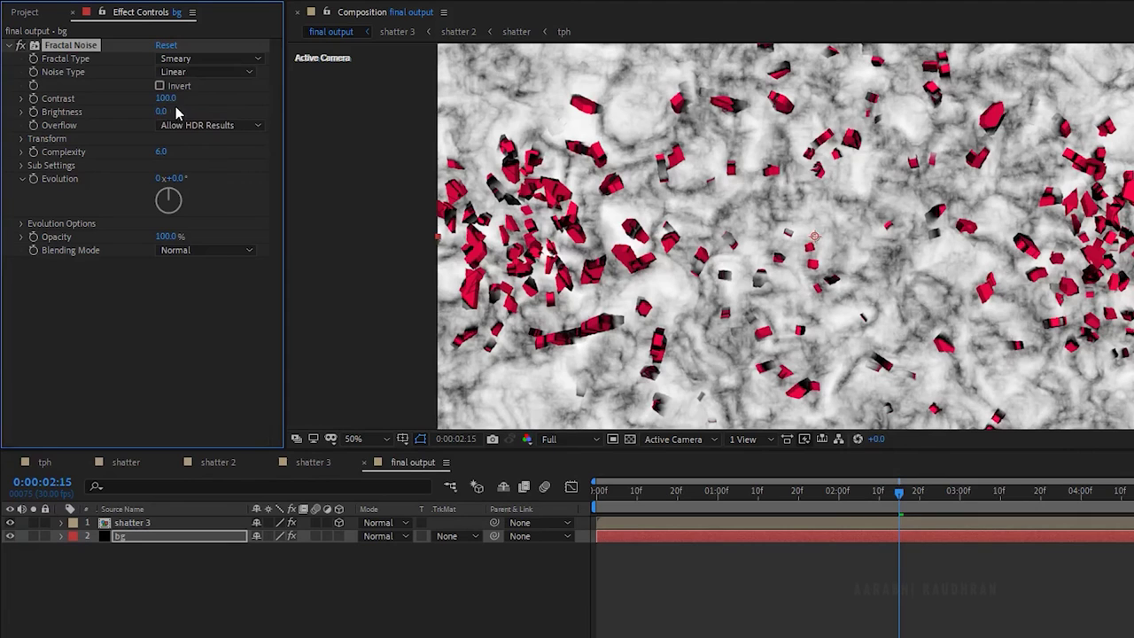
click(164, 99)
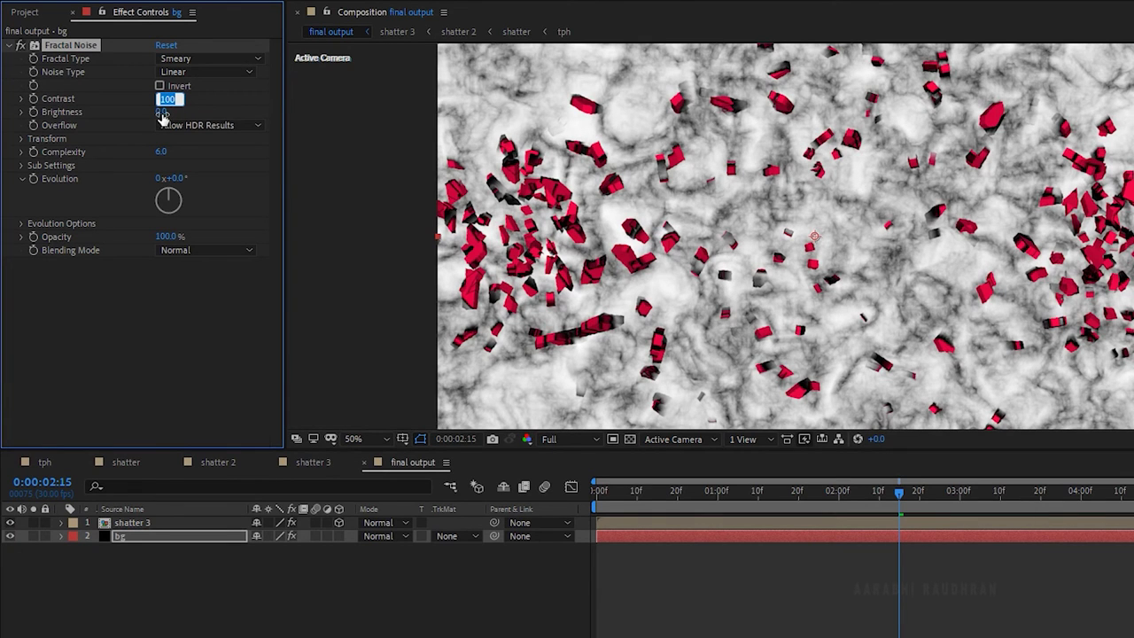
text(250)
key(Tab)
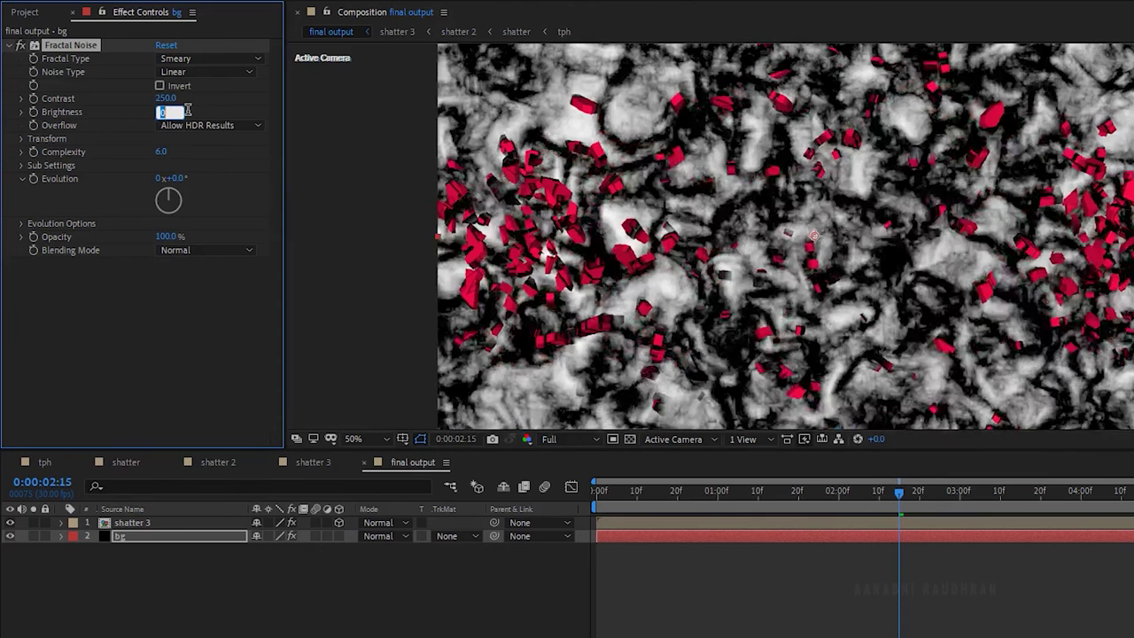
text(25)
key(Return)
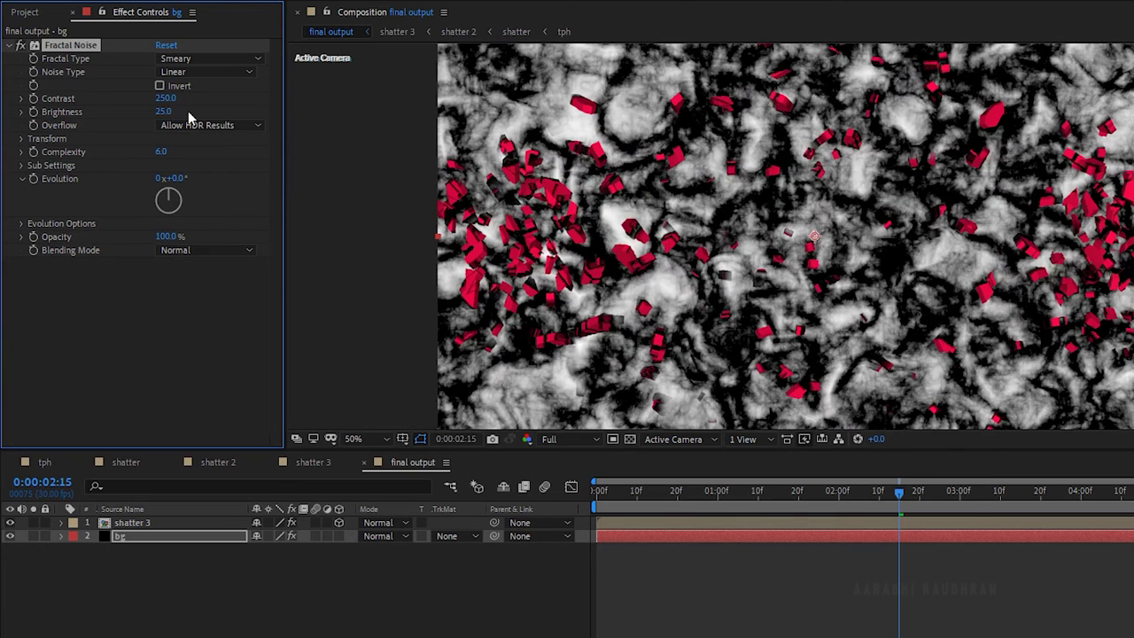
- Turn off Uniform Scaling and set Scale Width 700, Scale Height 1000 and Complexity 1
click(21, 140)
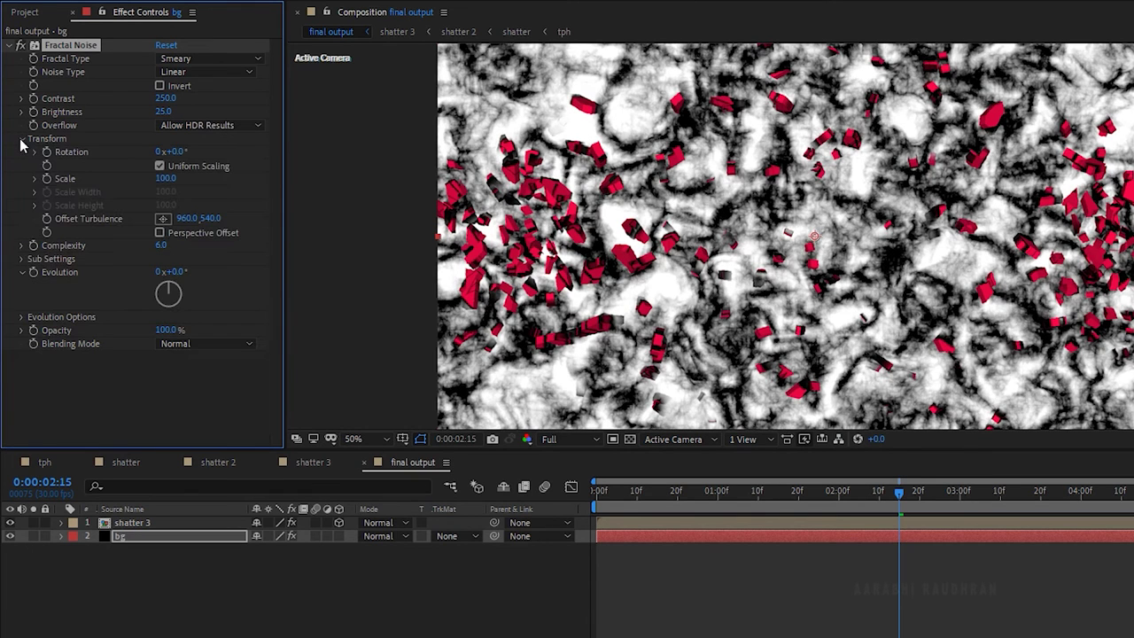
click(159, 167)
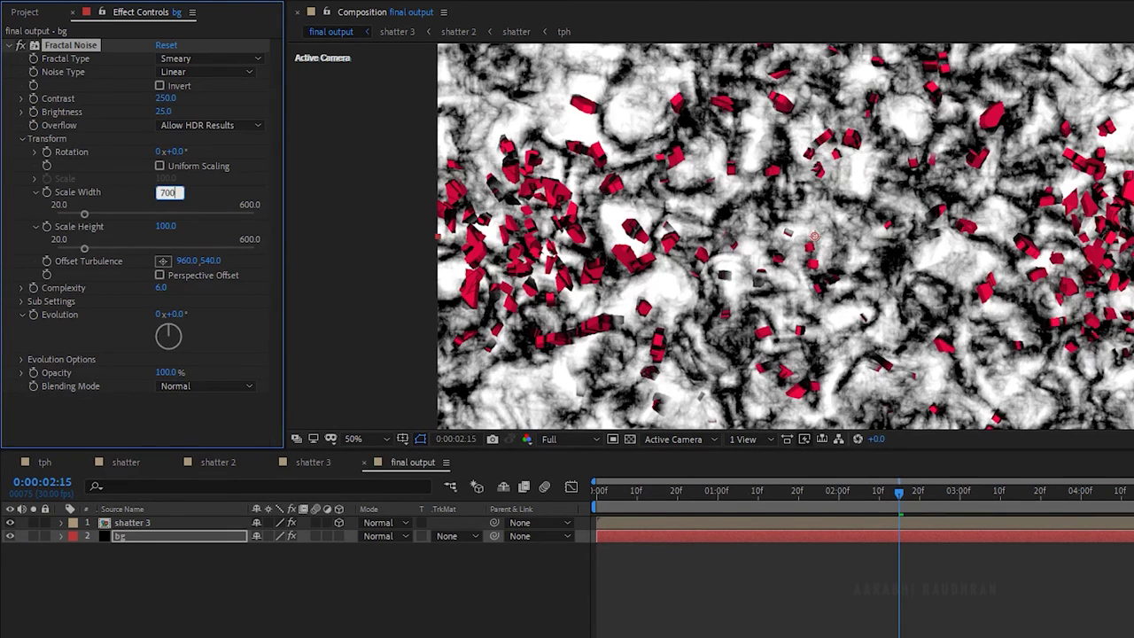
key(Return)
click(164, 226)
text(1000)
key(Return)
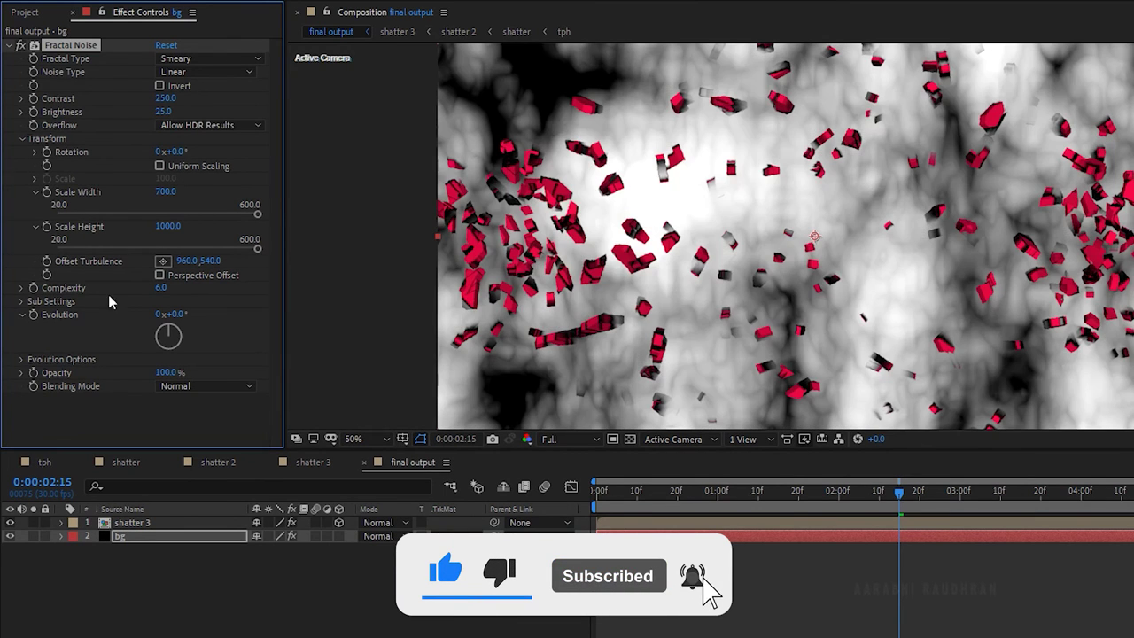
click(161, 287)
text(1)
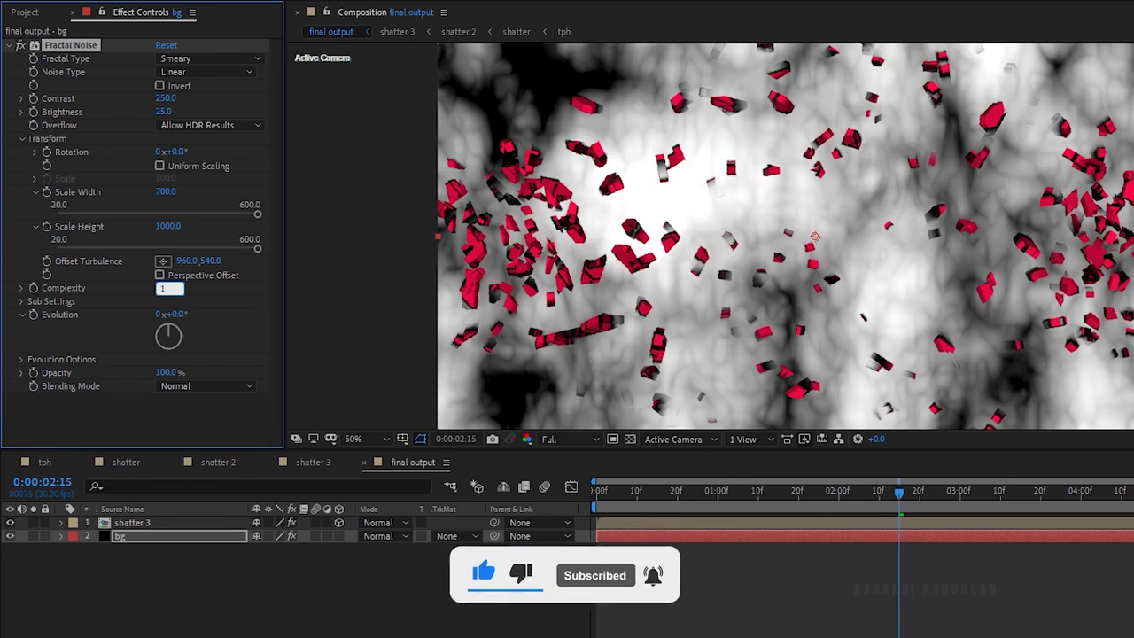
key(Return)
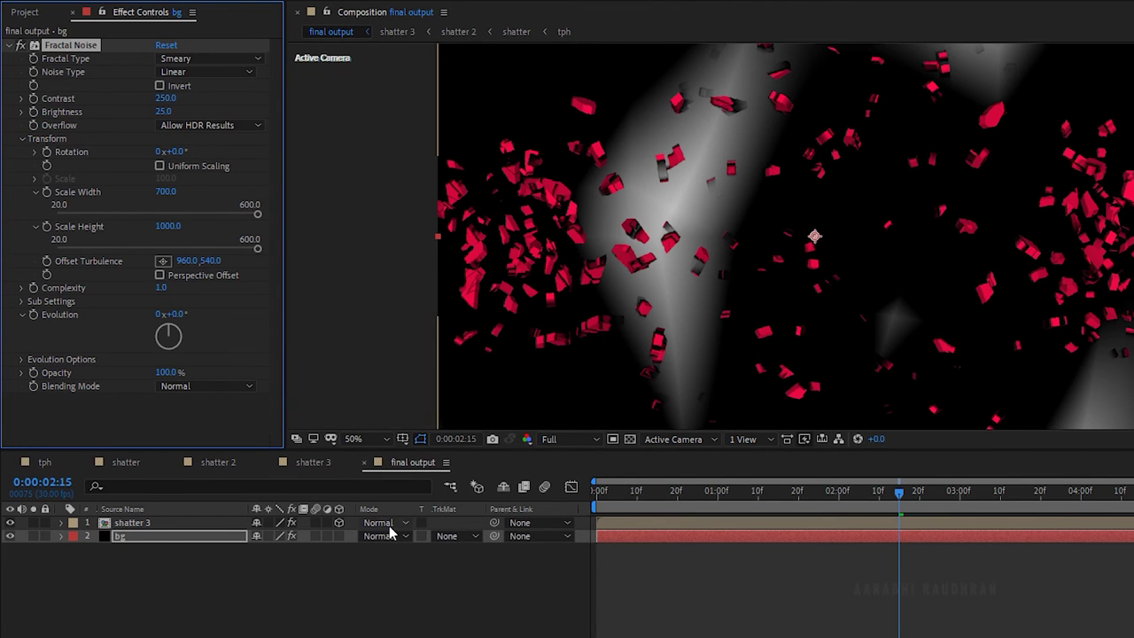
key(Home)
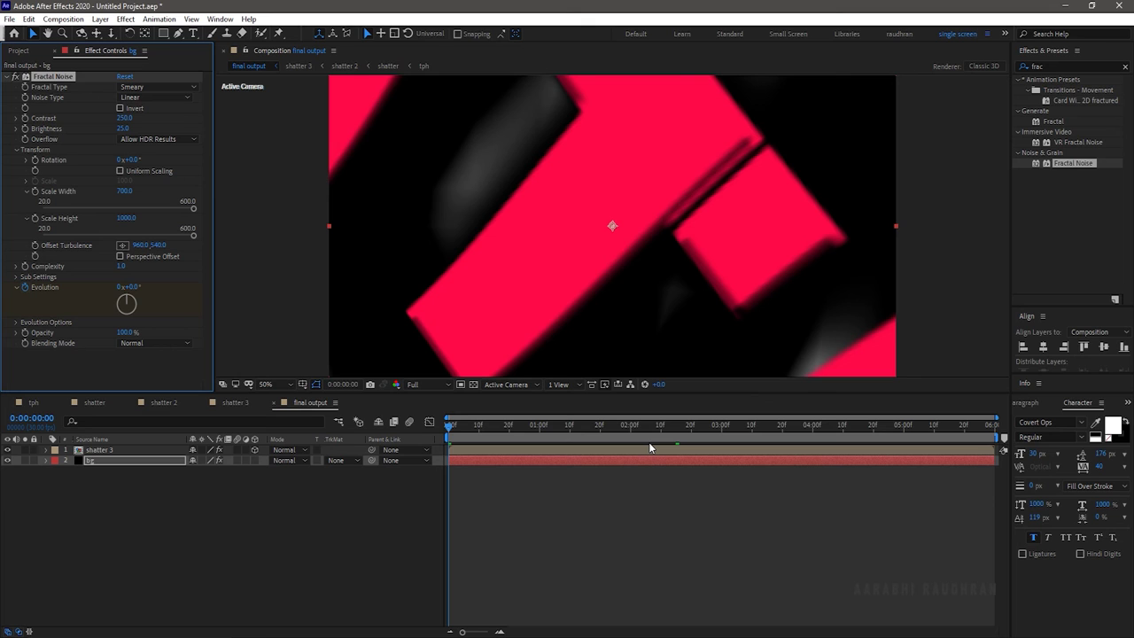
key(End)
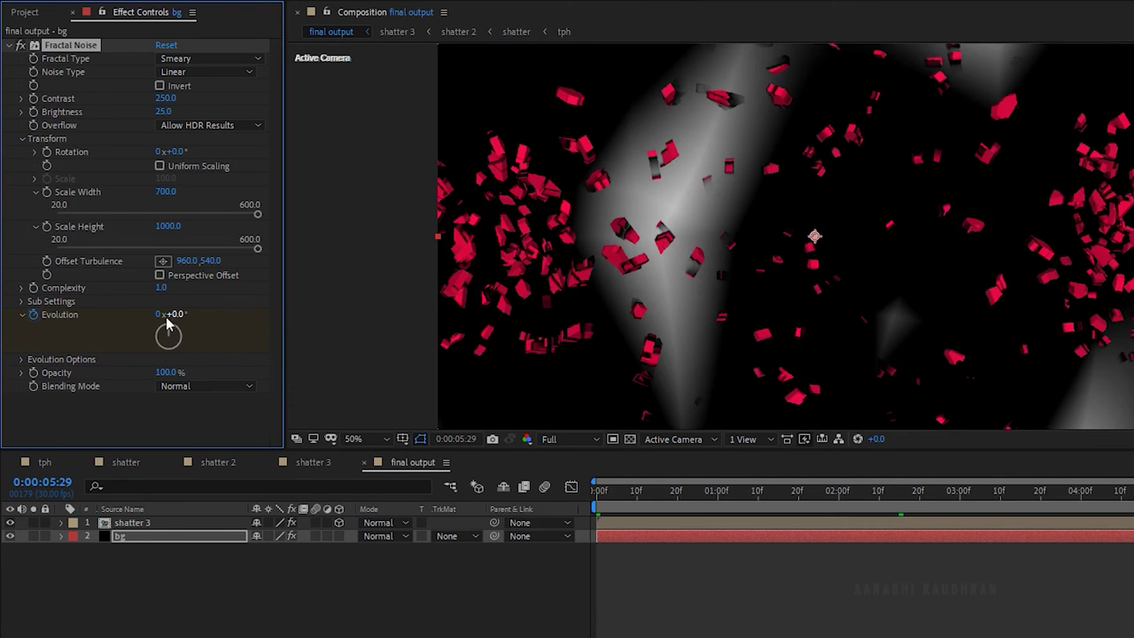
- At the last frame, set the bg noise Evolution to 2 revolutions
click(158, 314)
text(2)
key(Return)
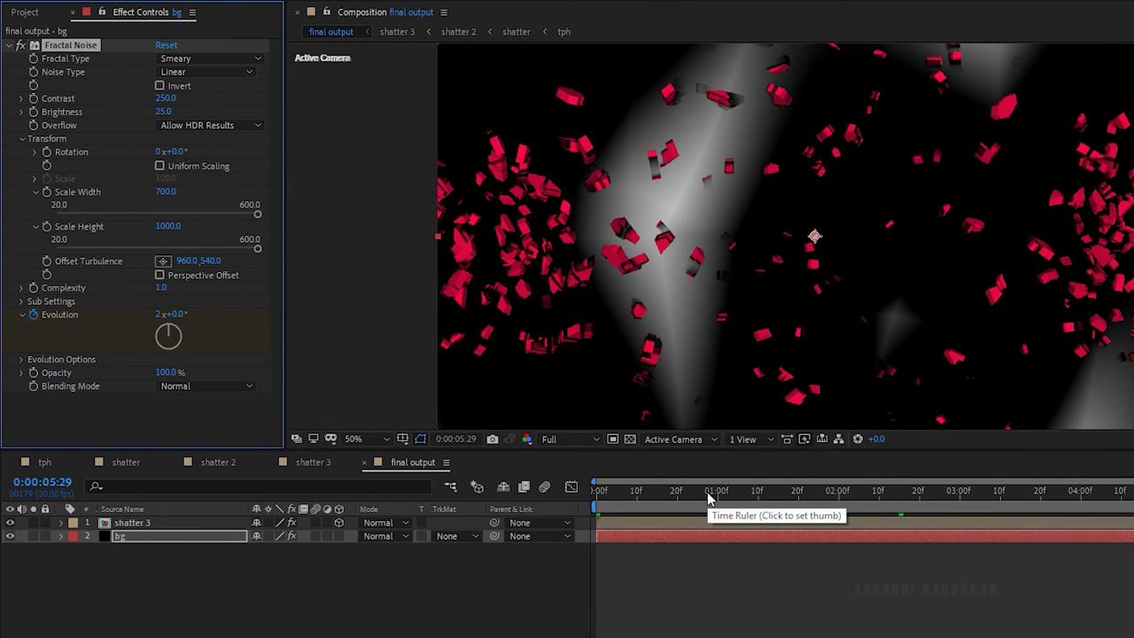
- Apply Tint to bg with Map White To pink-red and preview the composition
click(972, 65)
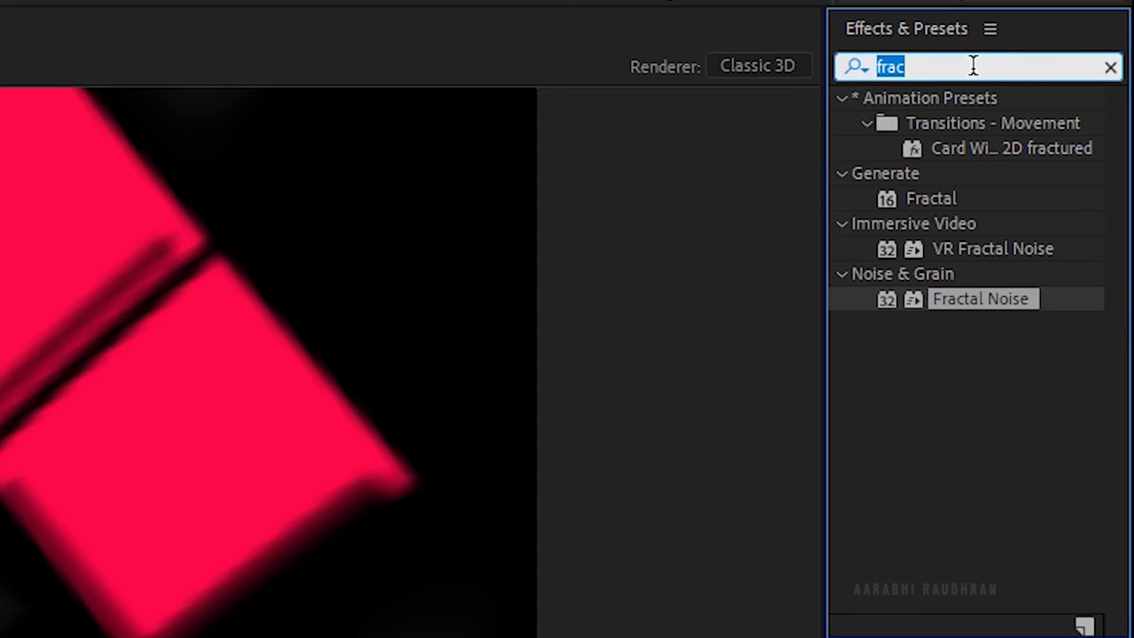
text(t)
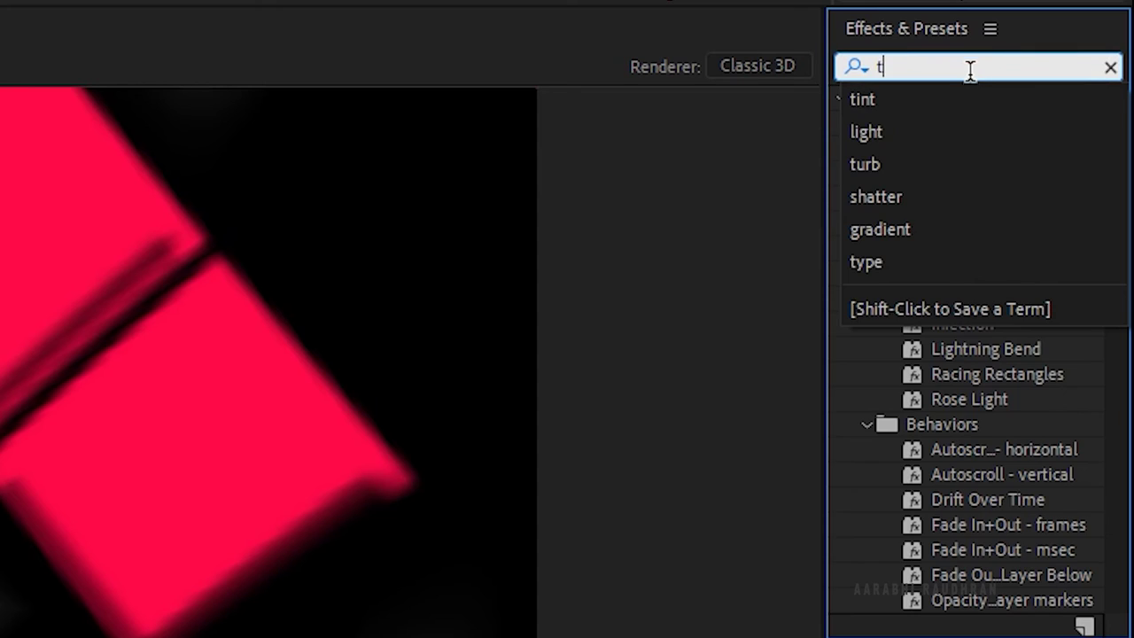
text(int)
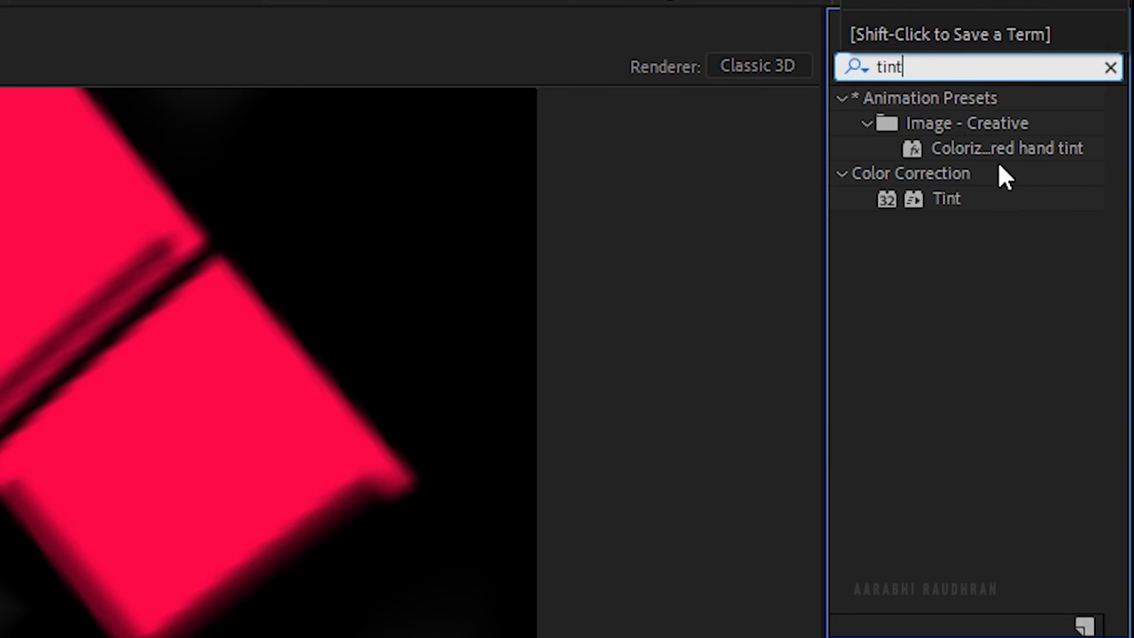
double_click(962, 200)
click(187, 460)
key(Return)
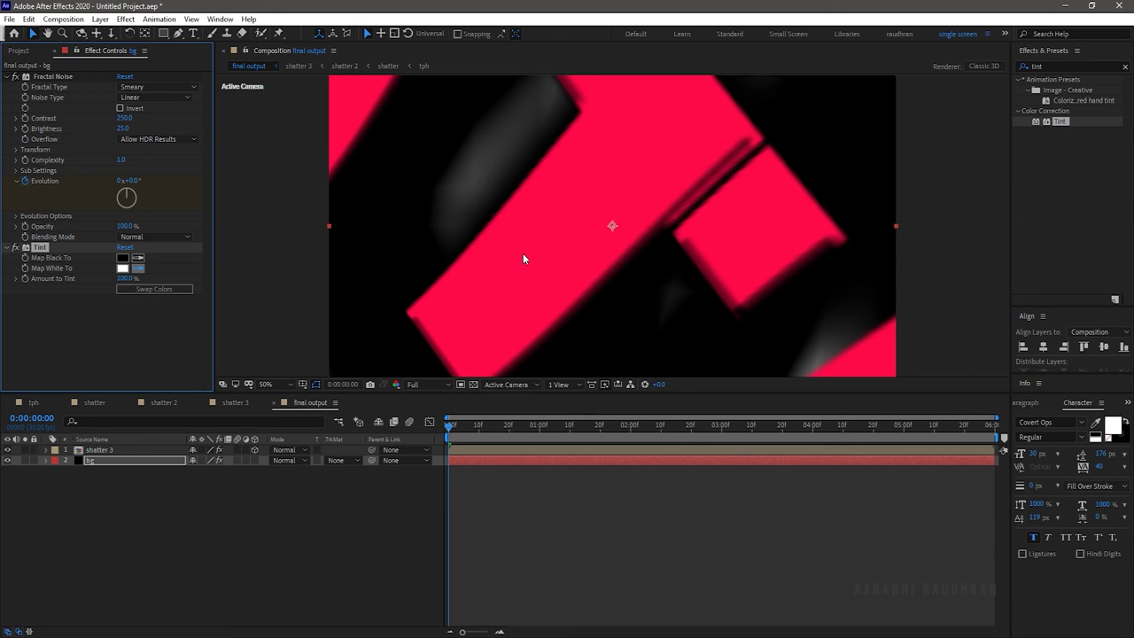
click(524, 254)
drag(501, 427, 344, 431)
key(space)
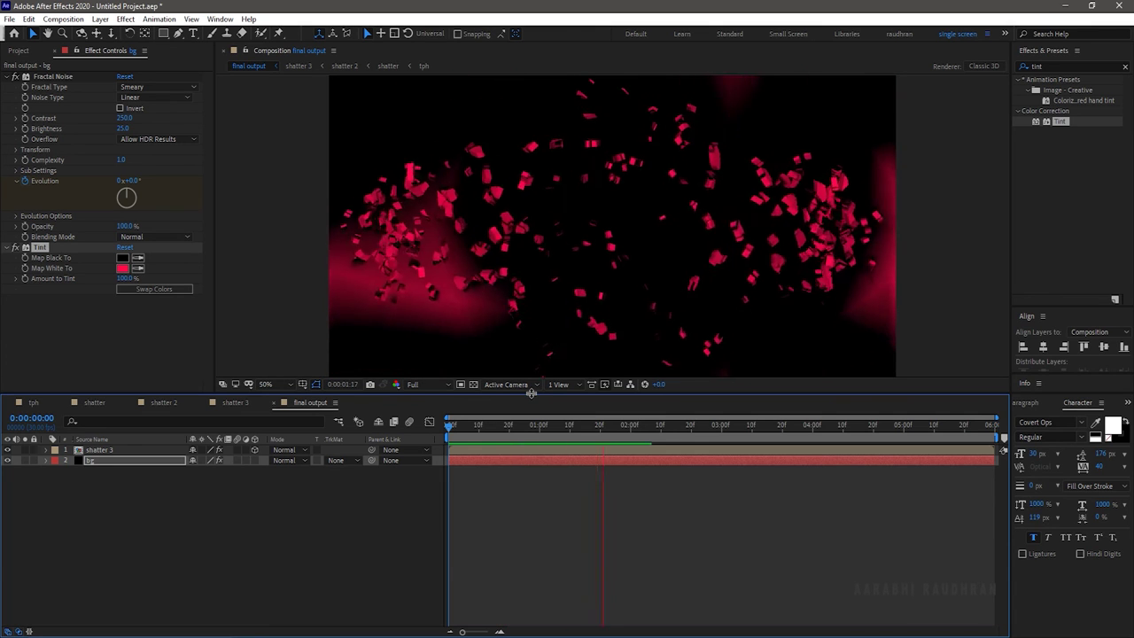
- Add a new adjustment layer and move it above shatter 3
right_click(352, 561)
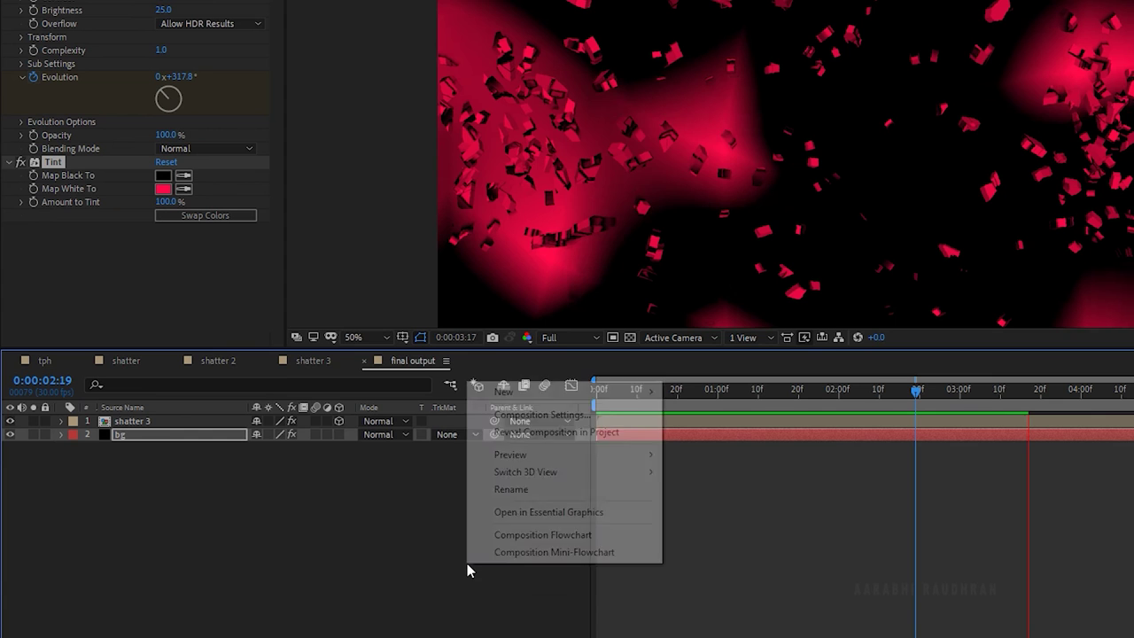
mouse_move(576, 390)
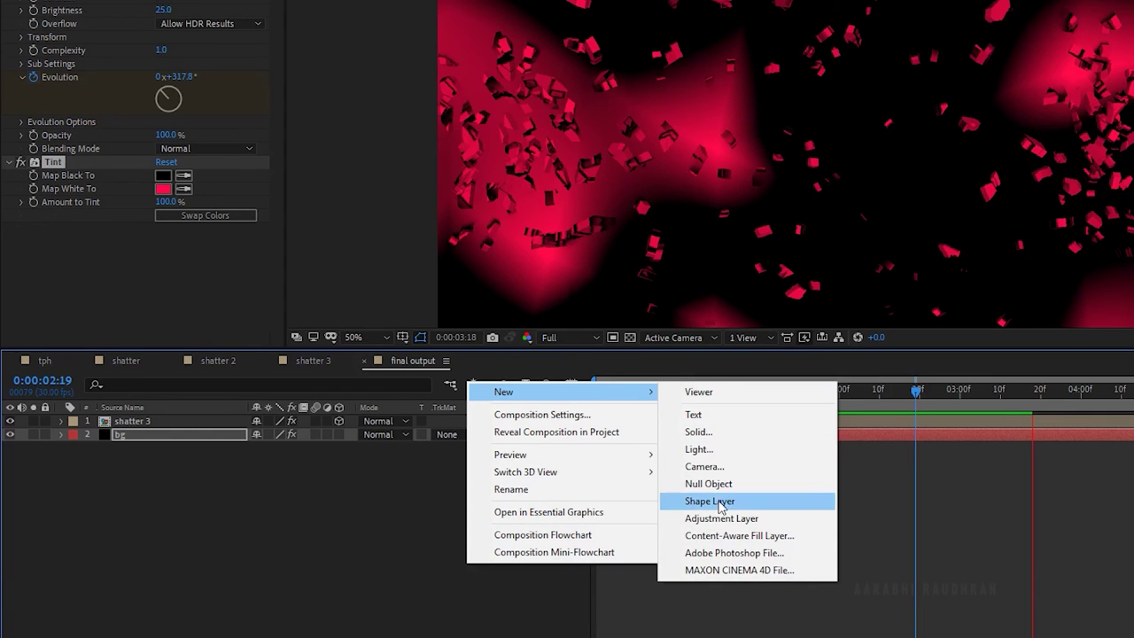
click(708, 519)
drag(158, 440, 147, 421)
- Apply CC Vignette to the adjustment layer with Amount 150 and Angle of View 80, then preview
text(v)
click(872, 71)
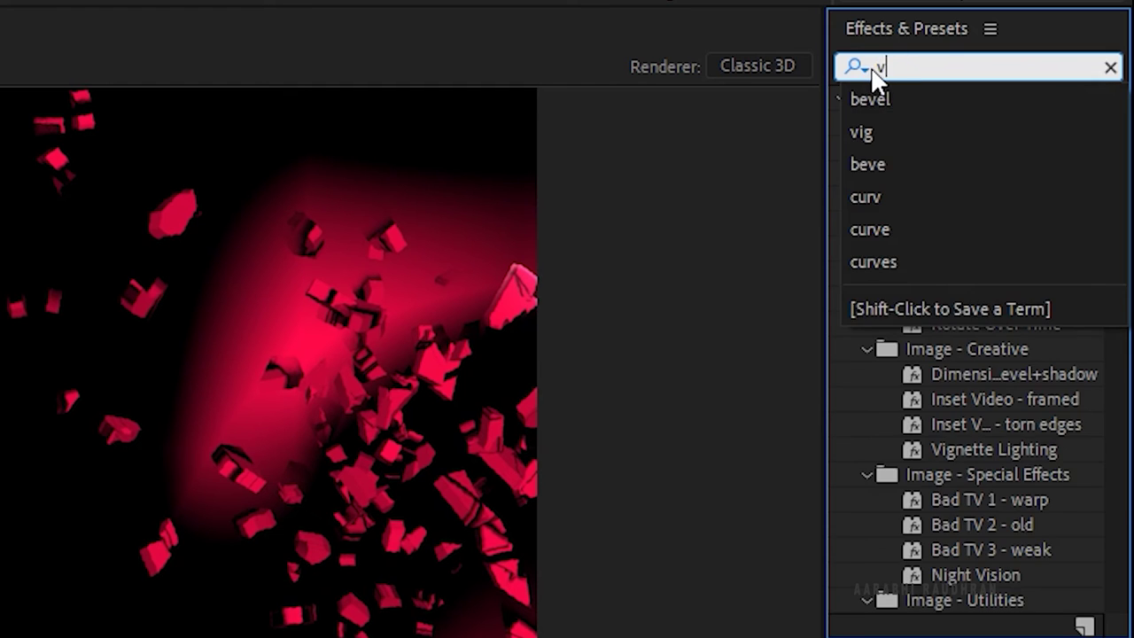
text(ign)
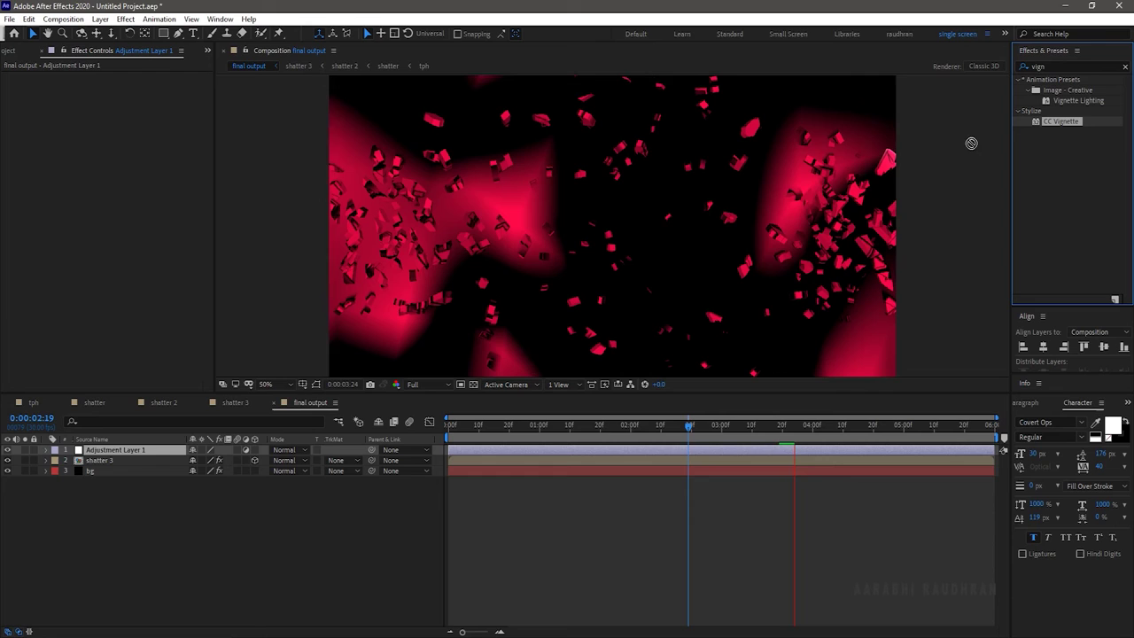
drag(897, 188, 154, 452)
click(124, 87)
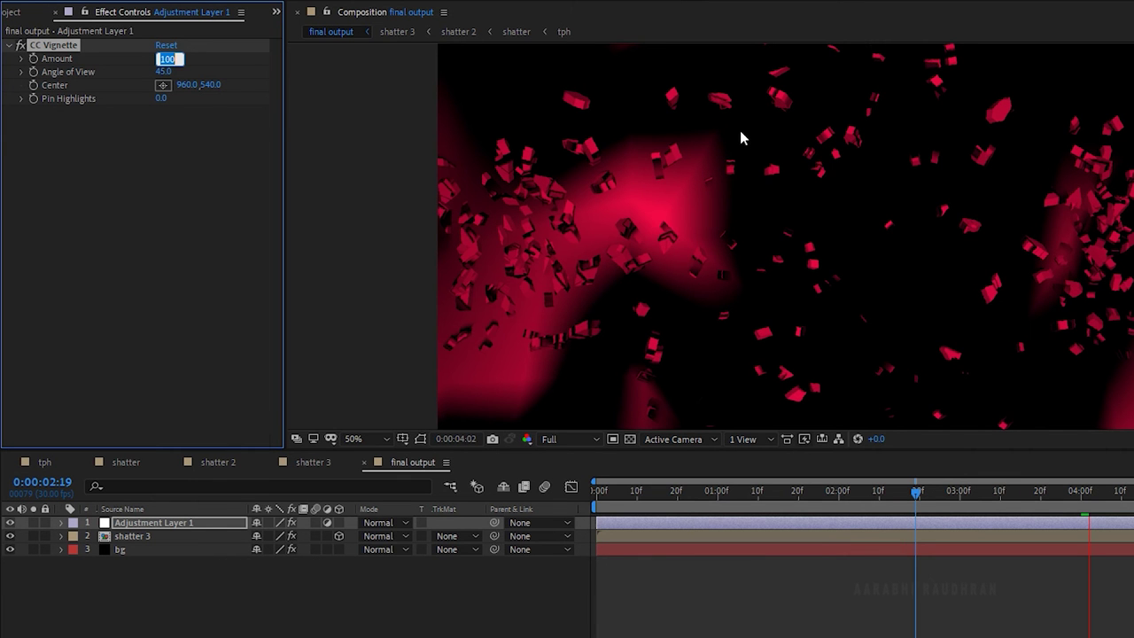
text(150)
key(Tab)
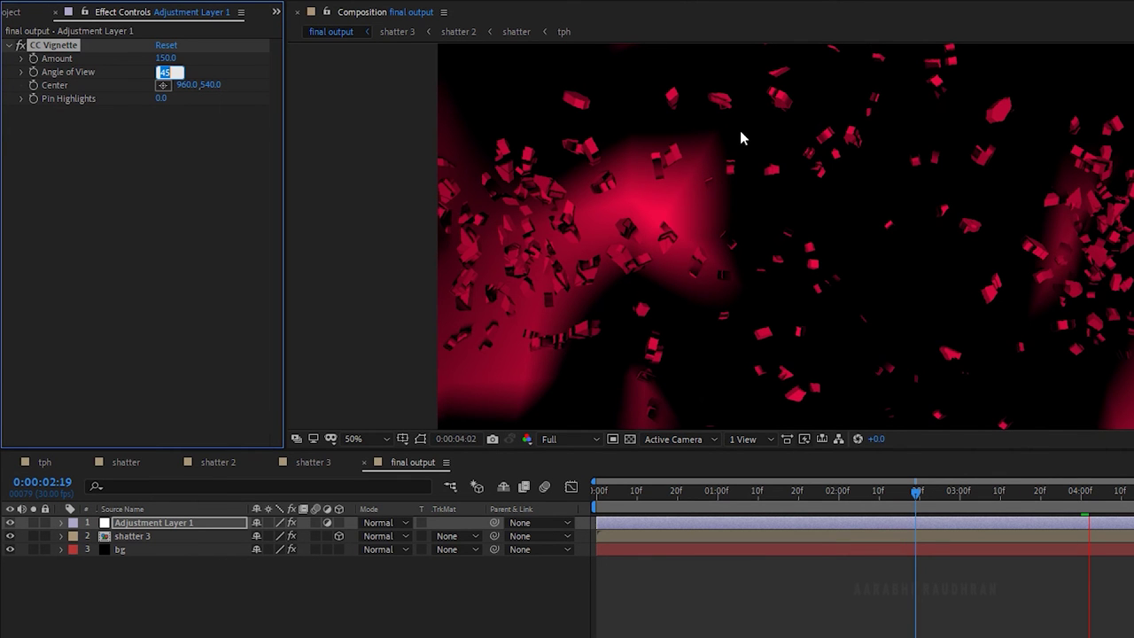
text(80)
key(Return)
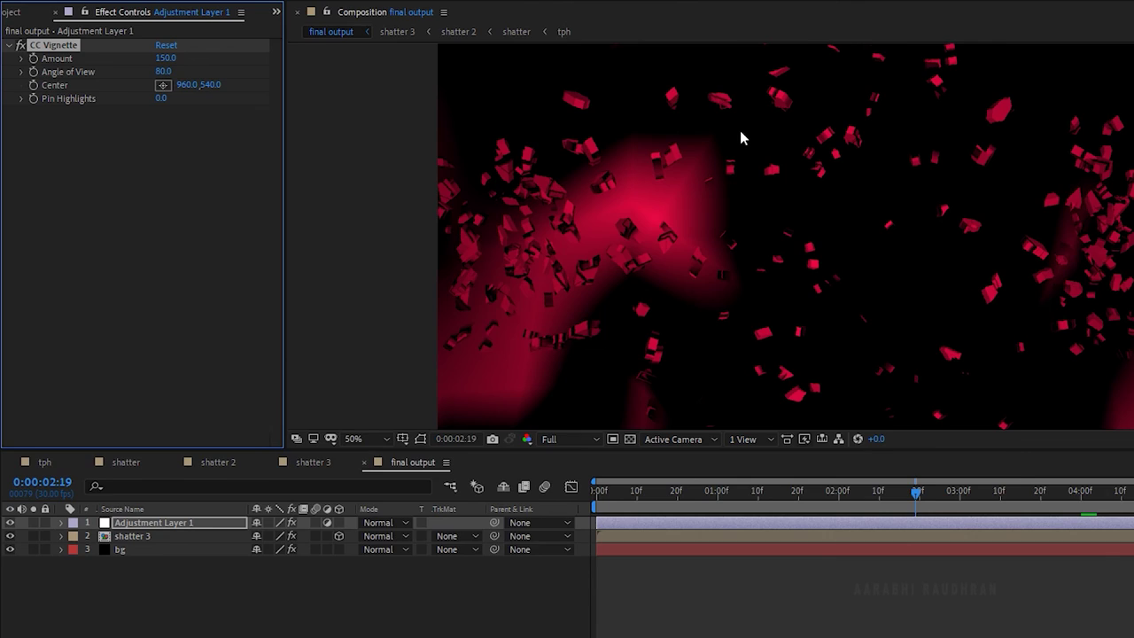
key(space)
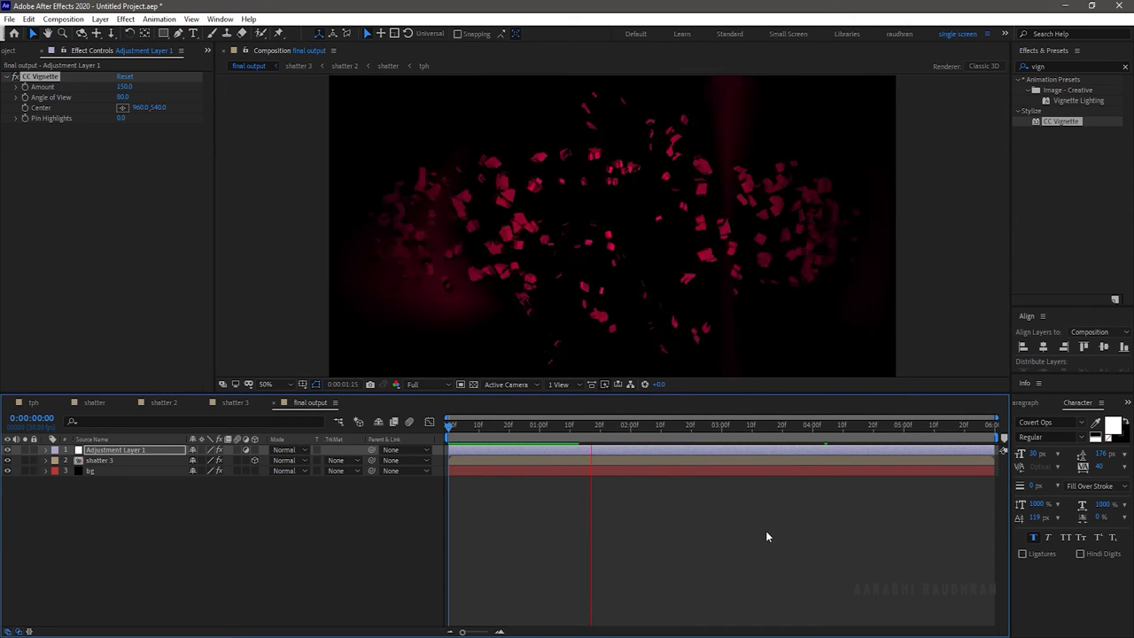
- End the work area at about 3 seconds and replay the SHATTER preview
key(space)
drag(996, 438, 728, 464)
key(space)
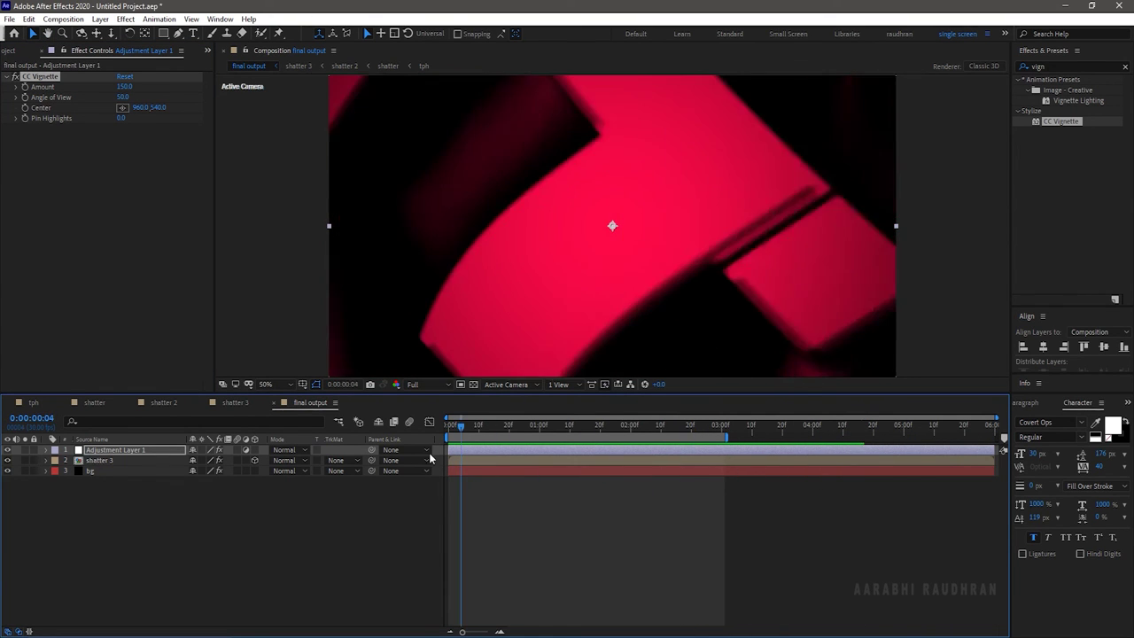